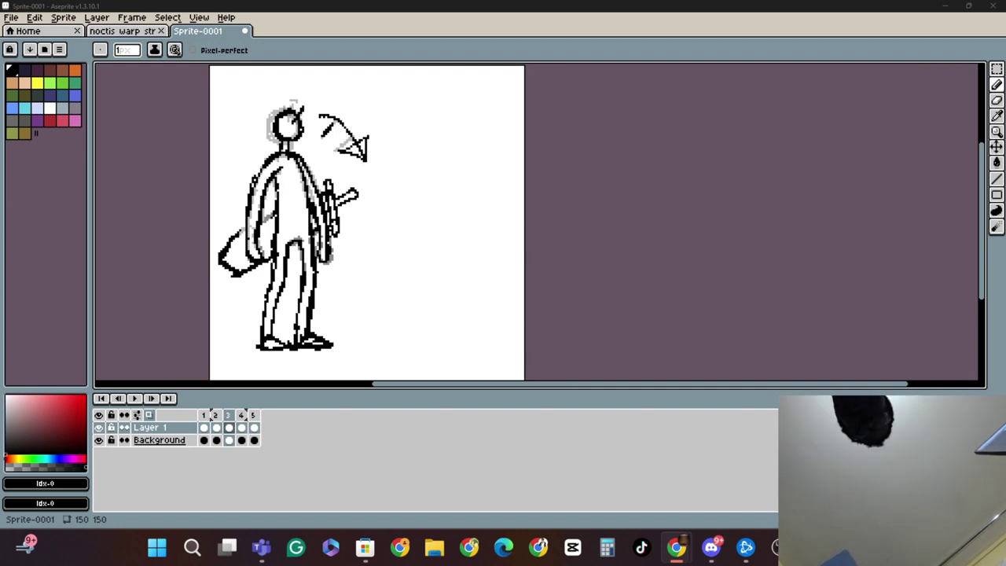
- On frame 4, erase the figure's upper body and redraw the head and torso leaning forward
left_click(241, 416)
left_click(229, 415)
left_click(242, 416)
left_click(998, 101)
mouse_move(284, 114)
left_mouse_down()
mouse_move(285, 182)
mouse_move(316, 263)
left_mouse_up()
left_click(997, 85)
mouse_move(334, 110)
left_mouse_down()
mouse_move(285, 183)
mouse_move(275, 240)
left_mouse_up()
left_click_drag(317, 160, 316, 271)
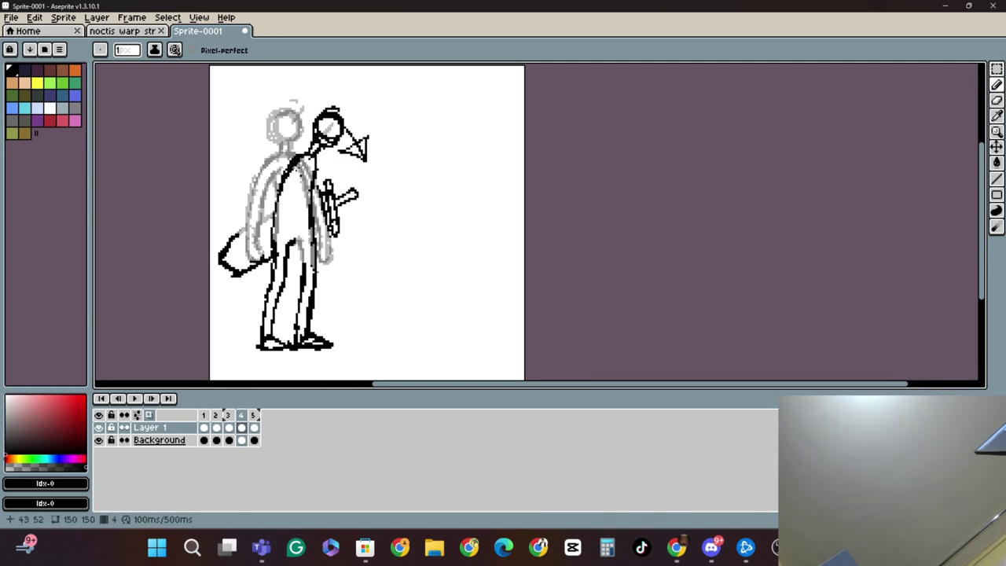
- Draw both arms hanging from the hunched shoulders on frame 4
left_click(241, 416)
left_click_drag(296, 155, 250, 240)
mouse_move(281, 177)
left_mouse_down()
mouse_move(256, 256)
mouse_move(264, 259)
left_mouse_up()
left_click_drag(317, 158, 329, 250)
left_click_drag(329, 254, 320, 257)
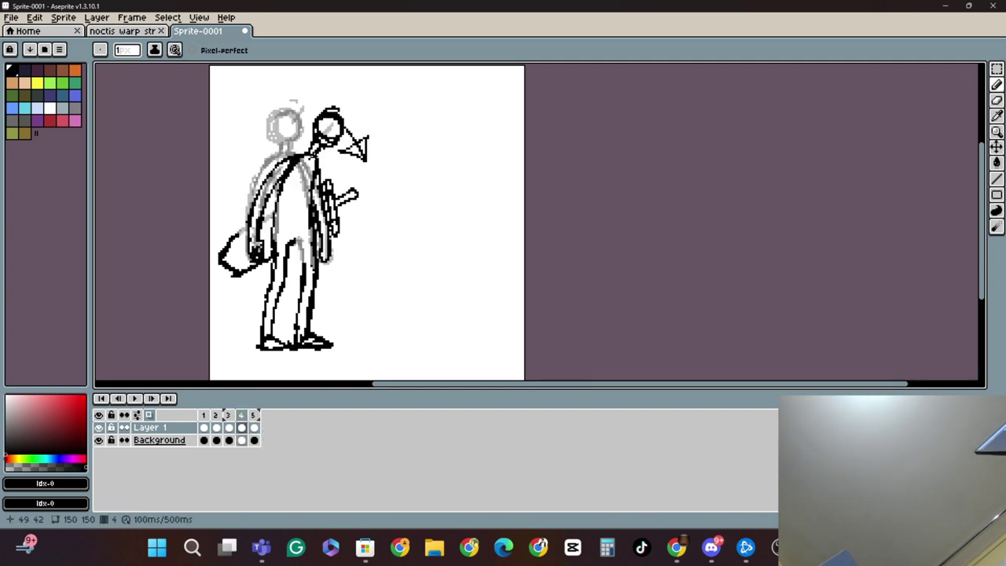
- On frame 2, redraw the standing figure's head, neck, torso and both arms over the onion-skin outline
double_click(216, 415)
key("Escape")
left_click(204, 415)
left_click(216, 415)
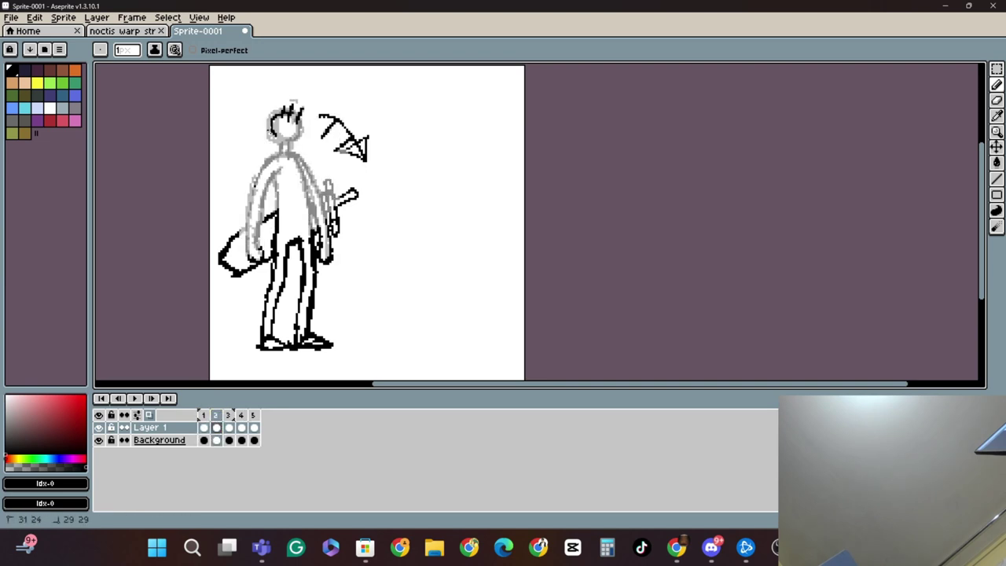
left_click_drag(284, 110, 282, 140)
left_click_drag(282, 142, 282, 151)
mouse_move(279, 156)
left_mouse_down()
mouse_move(249, 235)
mouse_move(257, 240)
left_mouse_up()
mouse_move(292, 154)
left_mouse_down()
mouse_move(328, 222)
mouse_move(330, 257)
left_mouse_up()
left_click_drag(295, 156, 318, 225)
left_click_drag(274, 177, 277, 210)
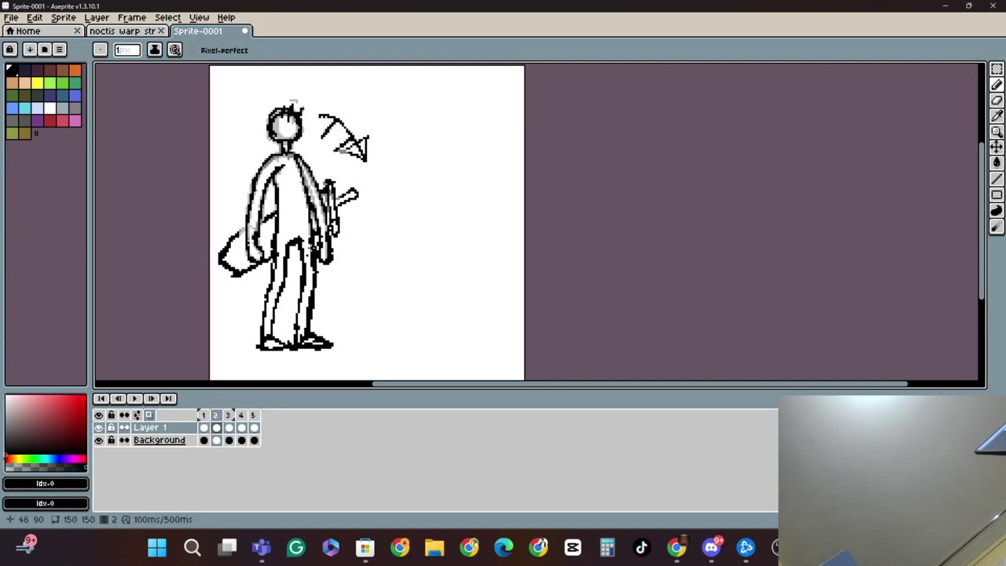
- On frame 5, erase the upper body and rear leg and redraw that leg shifted backward with its foot
left_click(228, 422)
left_click(240, 423)
left_click(255, 423)
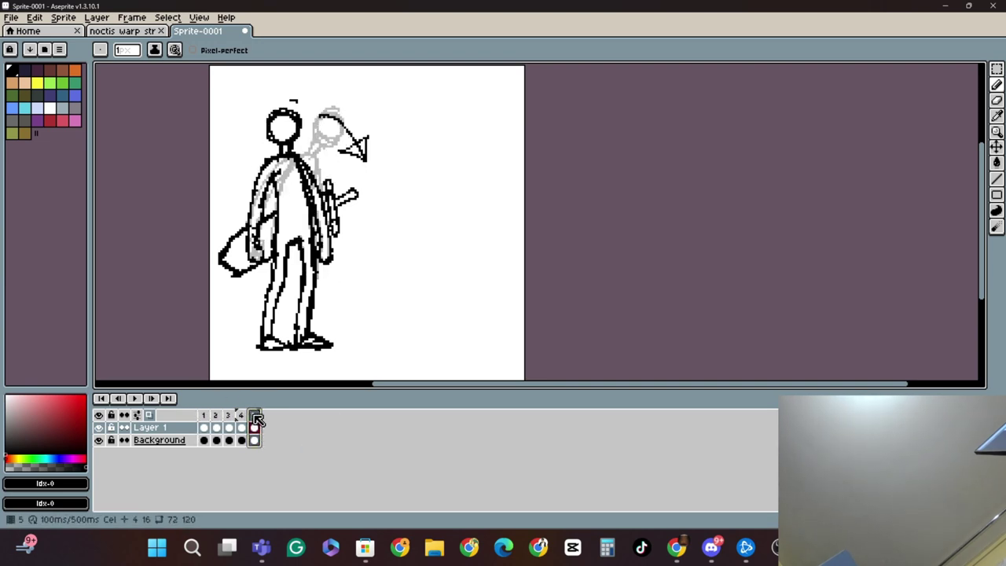
left_click(241, 427)
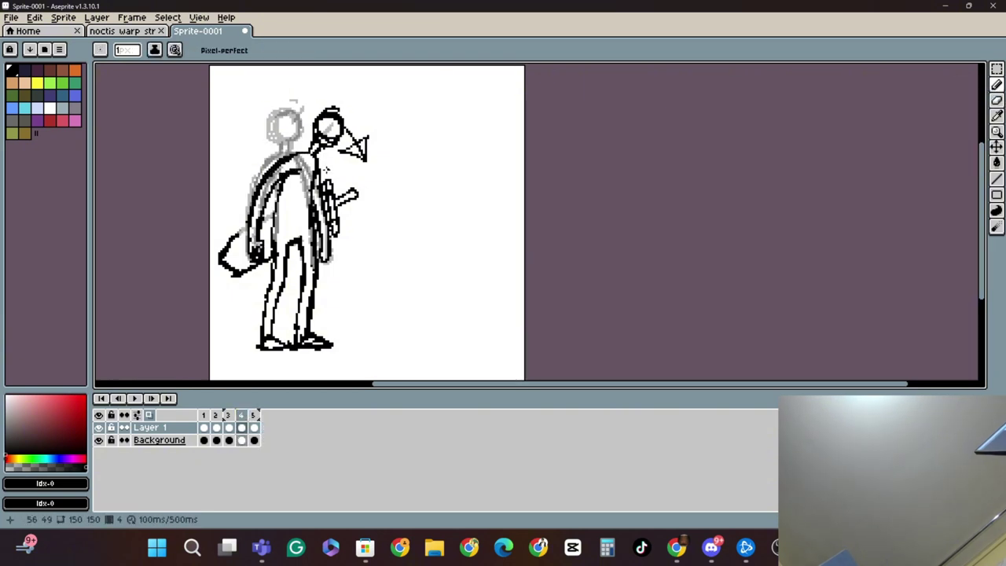
left_click(229, 426)
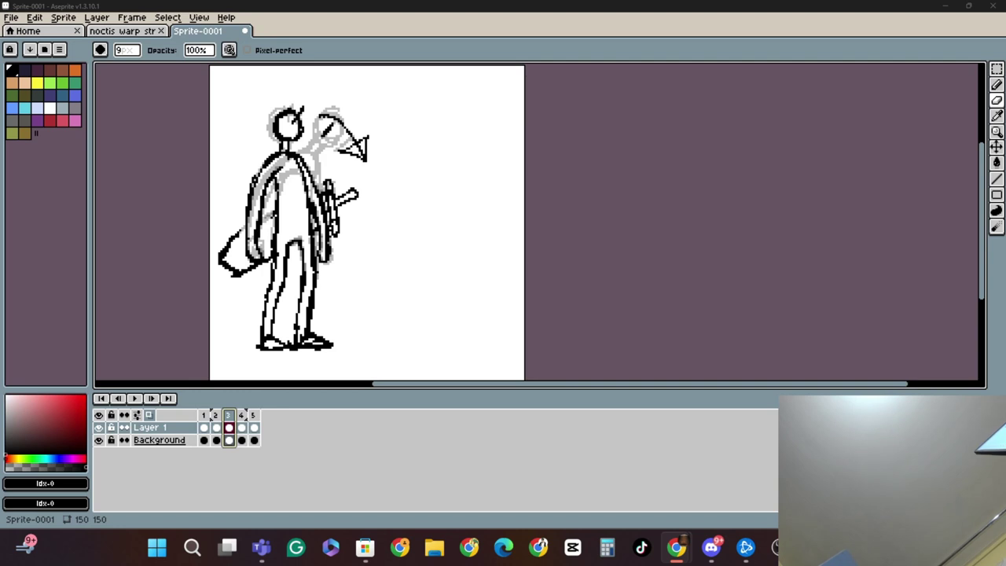
left_click(253, 427)
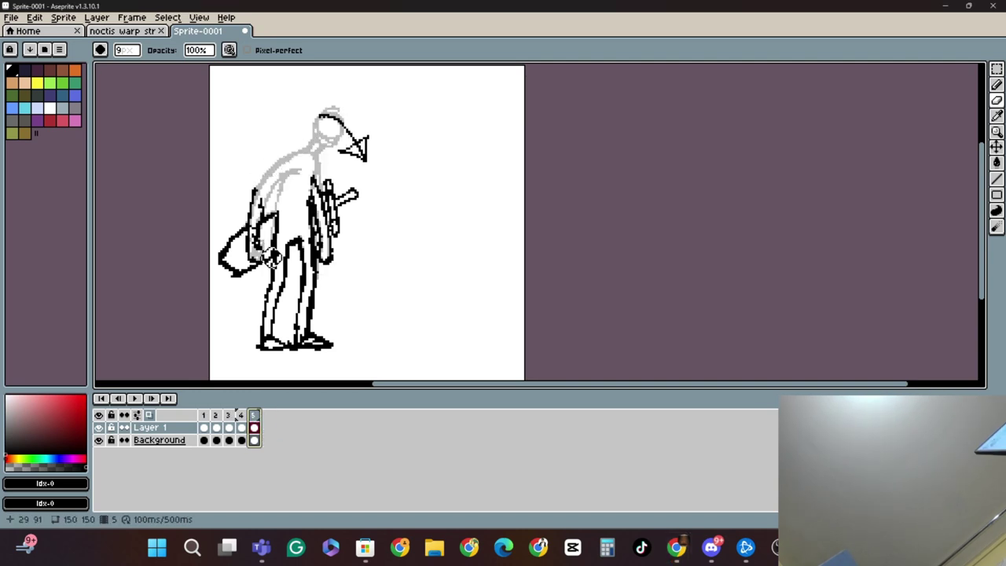
left_click_drag(273, 259, 279, 316)
left_click_drag(287, 280, 287, 250)
left_click(997, 84)
left_click_drag(273, 254, 254, 299)
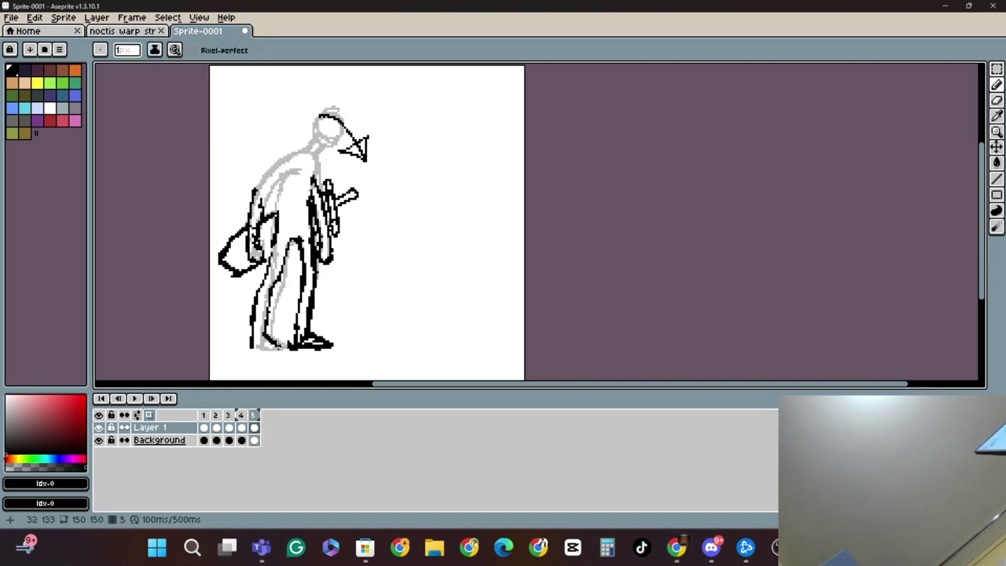
left_click_drag(277, 345, 252, 347)
- Redraw the rear hand and hunched upper body on frame 5, using frame 4 as reference
left_click(242, 415)
mouse_move(277, 245)
left_mouse_down()
mouse_move(253, 258)
mouse_move(259, 234)
left_mouse_up()
left_click(254, 415)
left_click(996, 100)
left_click(997, 85)
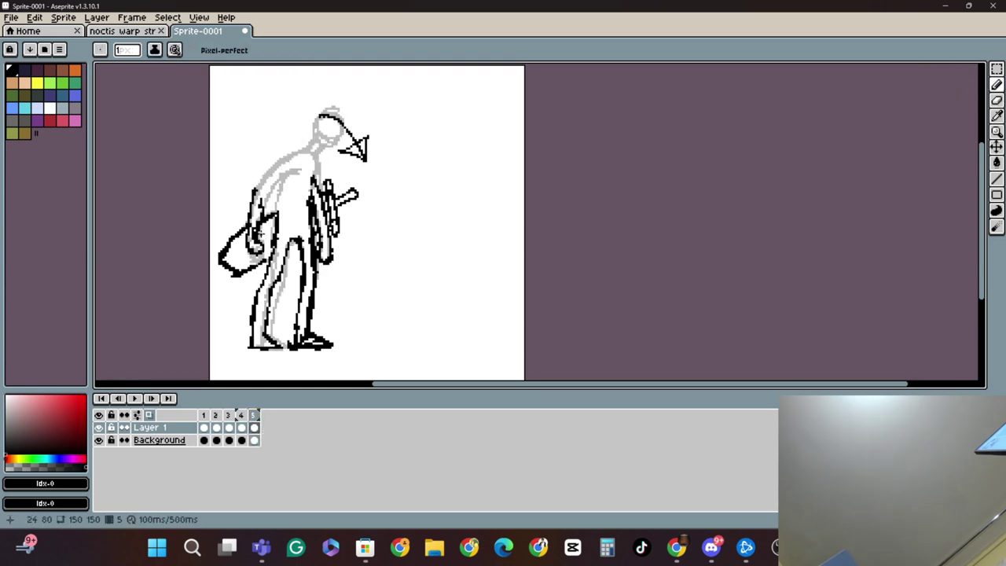
- Add frame 6 and redraw the rear leg stepping farther back
key("alt+n")
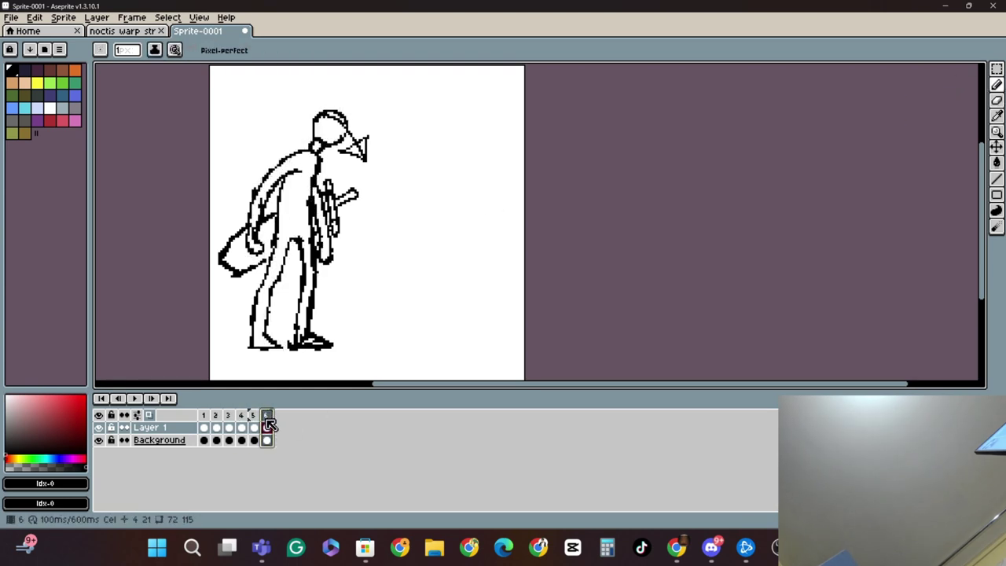
left_click_drag(234, 347, 257, 279)
mouse_move(284, 251)
left_mouse_down()
mouse_move(253, 326)
mouse_move(260, 345)
left_mouse_up()
key("e")
mouse_move(259, 344)
left_mouse_down()
mouse_move(280, 259)
mouse_move(254, 331)
left_mouse_up()
key("b")
- Add frames 7 and 8 as copies of the stepping pose
key("alt+n")
left_click(279, 415)
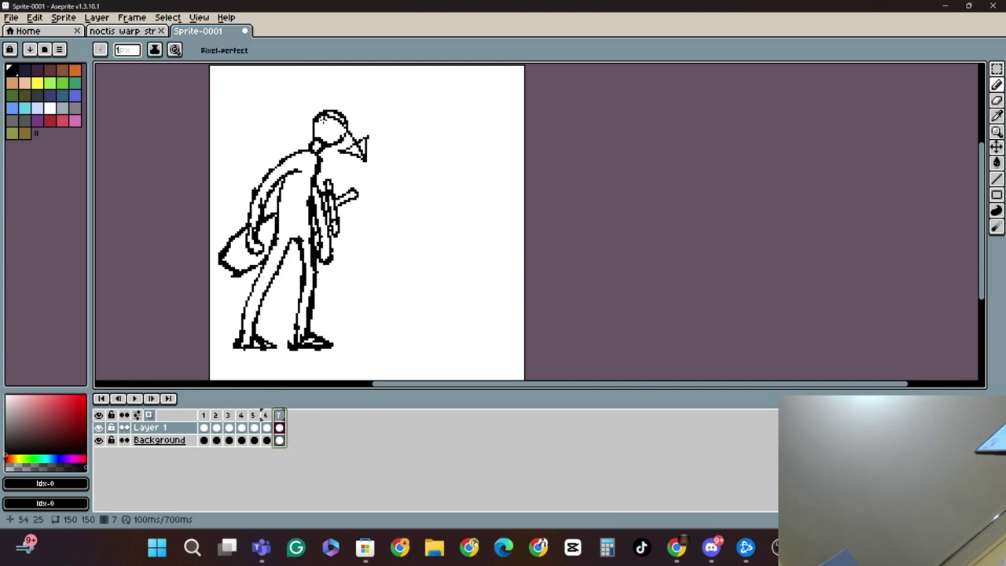
key("alt+n")
- On frame 8, erase the upper body and redraw the head, torso and arms in a slightly lowered pose
left_click(997, 100)
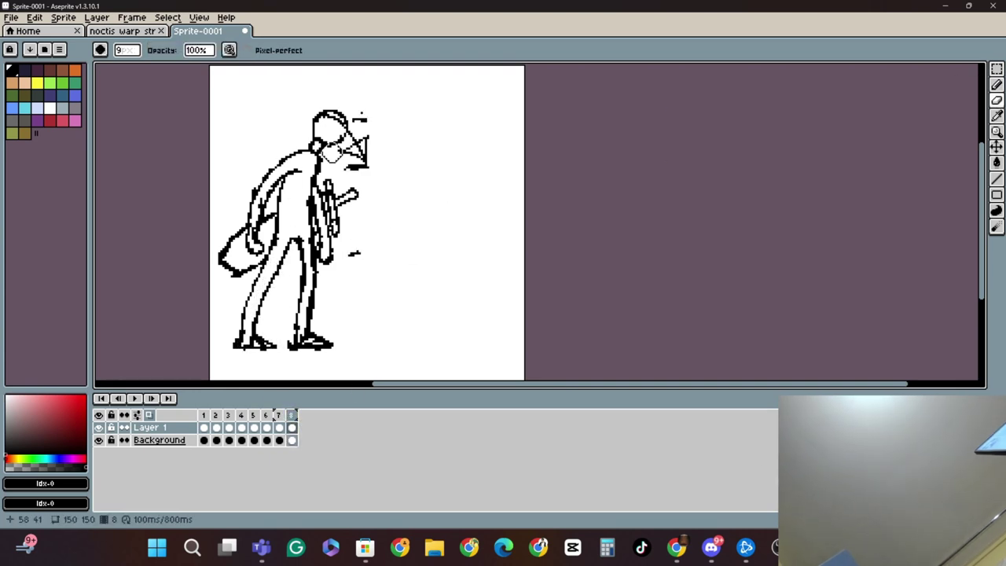
mouse_move(334, 148)
left_mouse_down()
mouse_move(282, 238)
mouse_move(265, 214)
left_mouse_up()
left_click(996, 84)
left_click_drag(292, 343, 299, 282)
left_click_drag(316, 163, 249, 220)
left_click_drag(302, 173, 257, 233)
left_click_drag(281, 184, 268, 253)
left_click_drag(313, 160, 311, 226)
left_click_drag(312, 163, 310, 213)
- Add frame 9, erase the legs and redraw both in a bent stance beneath lowered hips
key("alt+n")
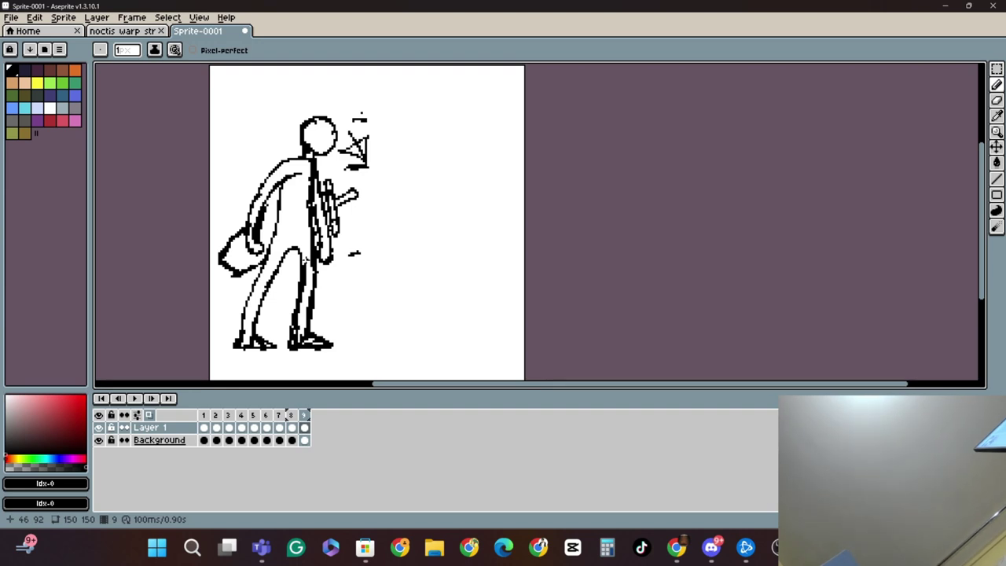
left_click_drag(316, 270, 312, 321)
mouse_move(305, 285)
left_mouse_down()
mouse_move(300, 316)
mouse_move(301, 279)
mouse_move(314, 313)
left_mouse_up()
key("e")
key("b")
left_click_drag(284, 253, 253, 325)
mouse_move(265, 253)
left_mouse_down()
mouse_move(241, 328)
mouse_move(292, 333)
left_mouse_up()
mouse_move(315, 254)
left_mouse_down()
mouse_move(307, 319)
mouse_move(297, 332)
mouse_move(253, 343)
mouse_move(266, 349)
left_mouse_up()
left_click(997, 101)
left_click(996, 88)
left_click_drag(254, 325, 275, 346)
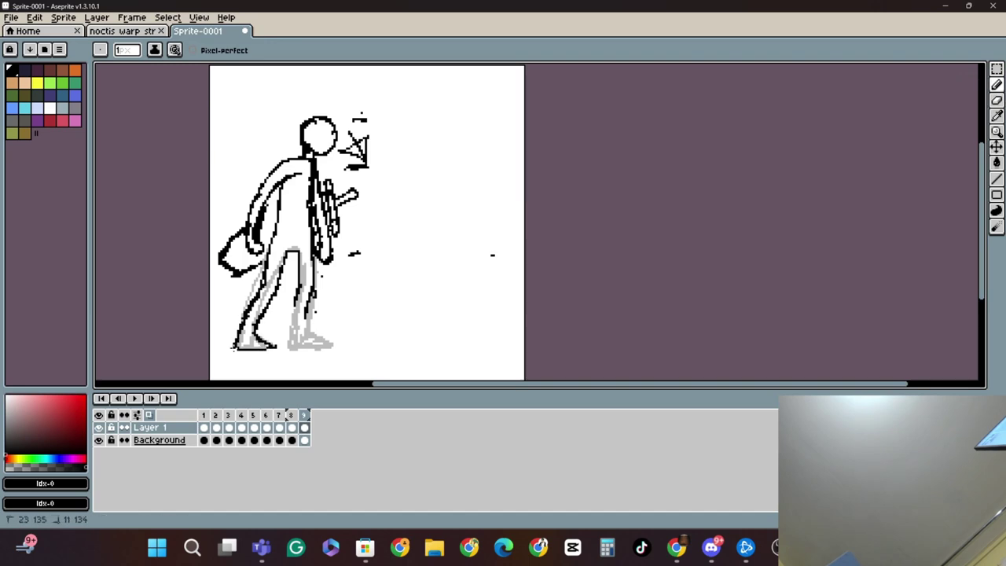
left_click_drag(291, 306, 289, 348)
left_click_drag(305, 321, 290, 348)
- Play back the animation and compare the poses on frames 4, 5 and 9
left_click(137, 399)
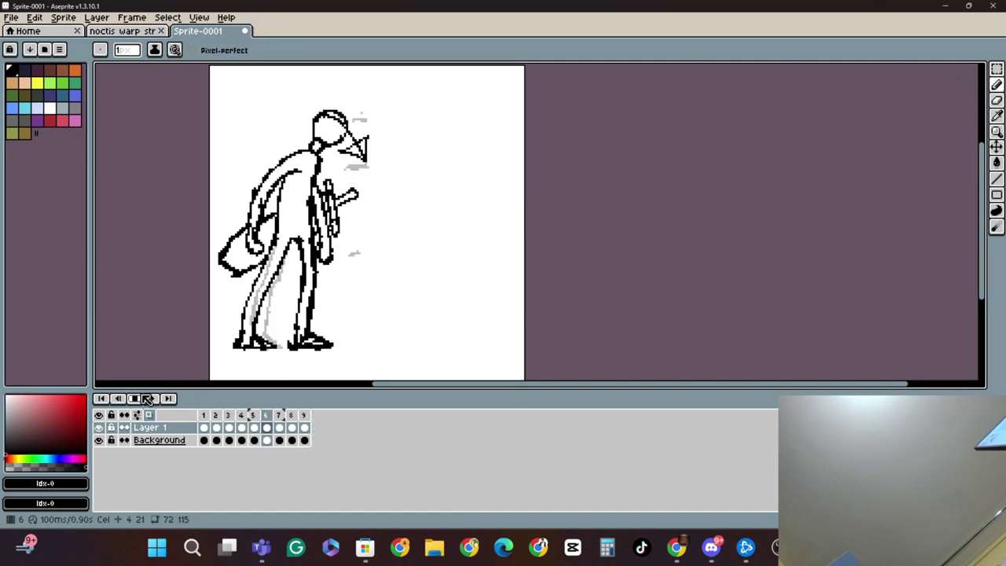
left_click(136, 398)
left_click(304, 415)
left_click(241, 415)
left_click(253, 415)
left_click(242, 415)
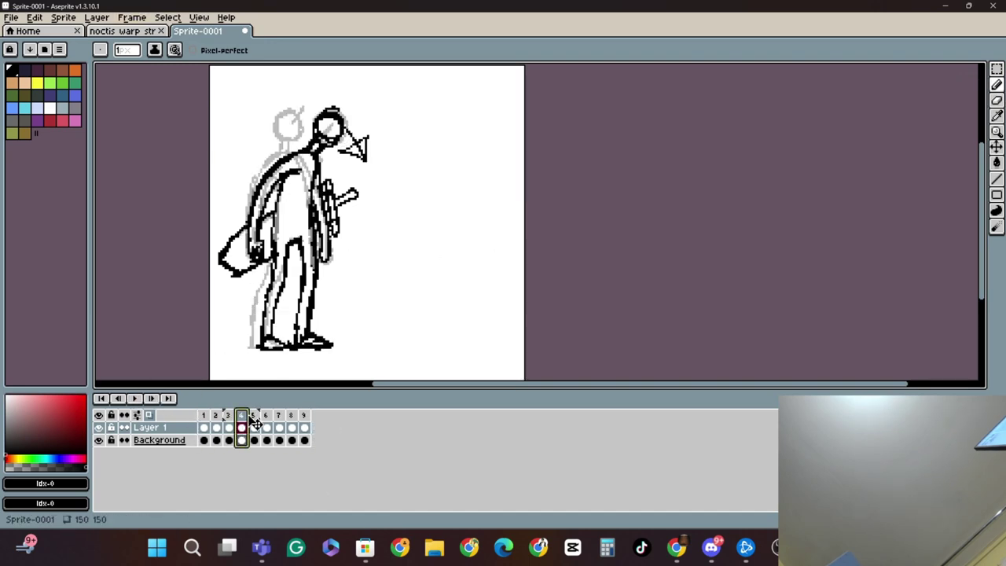
- Rework the front leg on frames 5 and 6 by erasing and redrawing its outline
left_click(253, 415)
key("e")
mouse_move(301, 313)
left_mouse_down()
mouse_move(302, 276)
mouse_move(312, 331)
left_mouse_up()
left_click(997, 85)
left_click(265, 415)
left_click(997, 101)
left_click(997, 85)
left_click_drag(314, 274, 309, 344)
- Remove two of the last frames and redraw the front leg on the remaining last frame
left_click(278, 415)
left_click(996, 100)
left_click(291, 415)
key("alt+c")
key("alt+c")
key("b")
left_click_drag(314, 228, 326, 281)
left_click_drag(326, 280, 324, 311)
- Step through the frames and play back the animation to check the motion
left_click(151, 399)
left_click(151, 398)
left_click(151, 399)
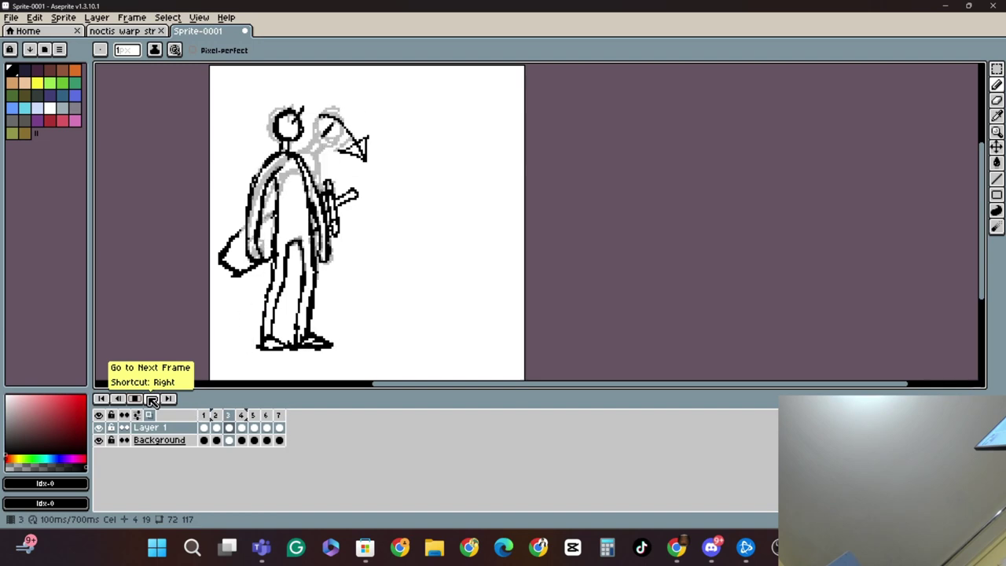
left_click(151, 398)
left_click(136, 400)
- Delete all frames after frame 4
left_click(266, 415)
key("e")
mouse_move(275, 242)
left_mouse_down()
mouse_move(279, 227)
mouse_move(256, 245)
left_mouse_up()
key("alt+BackSpace")
key("alt+BackSpace")
key("alt+BackSpace")
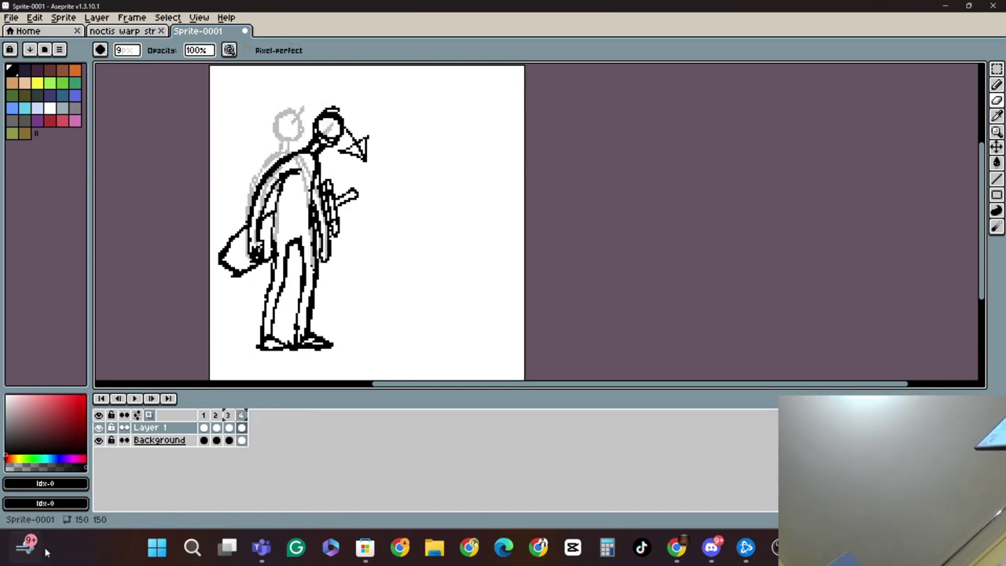
key("ctrl+z")
key("ctrl+y")
- Add three frames after frame 4, each duplicating its hunched pose
key("alt+Tab")
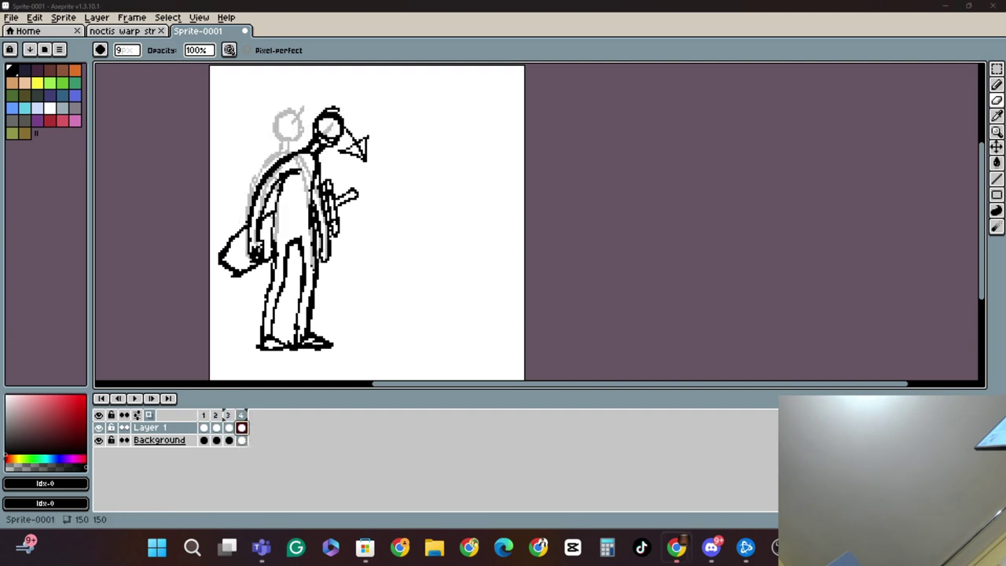
key("alt+Tab")
key("alt+n")
key("alt+n")
key("alt+n")
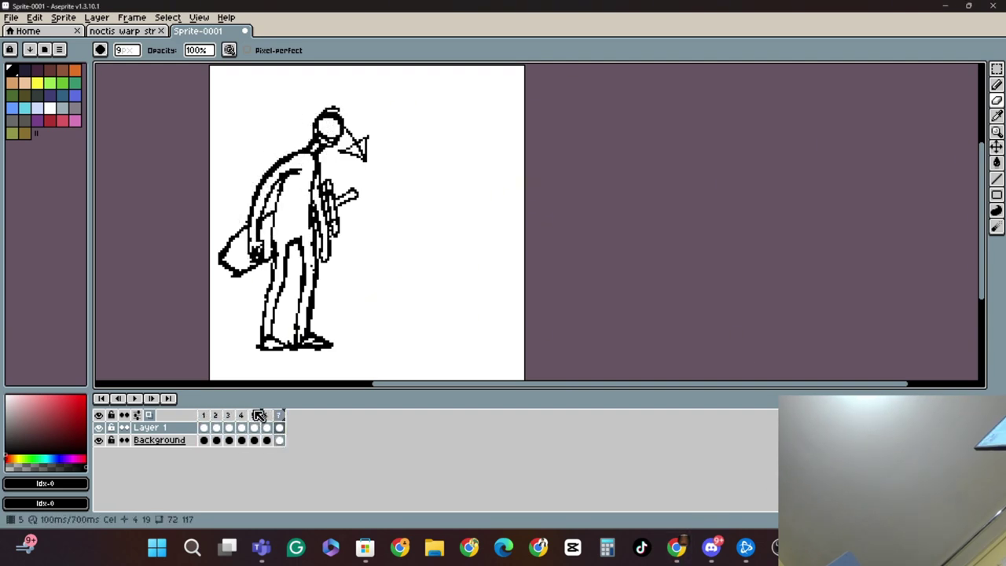
left_click(256, 415)
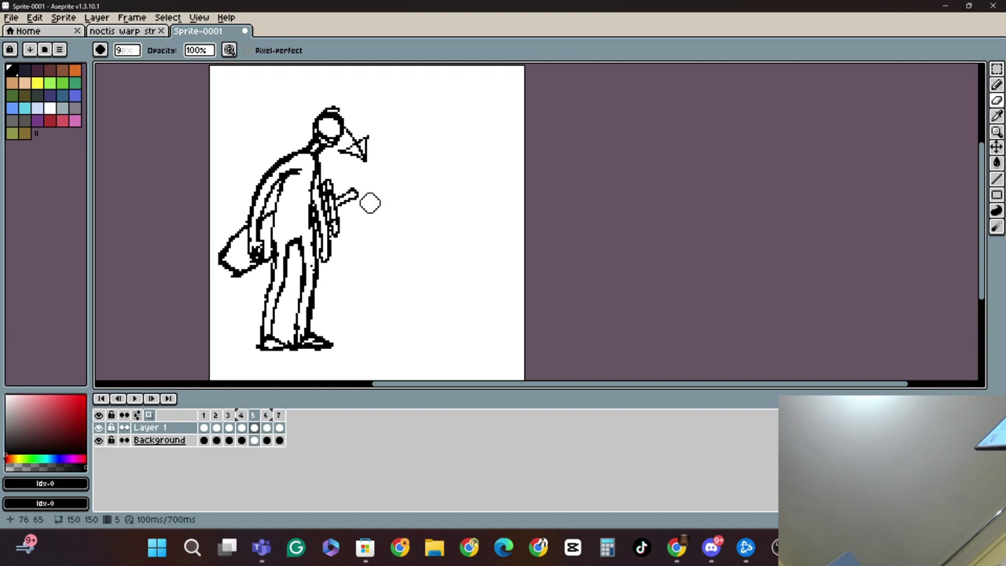
- On frame 1, erase the standing figure and sketch a new head lower and farther back
key("Home")
key("alt+Tab")
left_click(252, 187)
left_click_drag(293, 103, 256, 206)
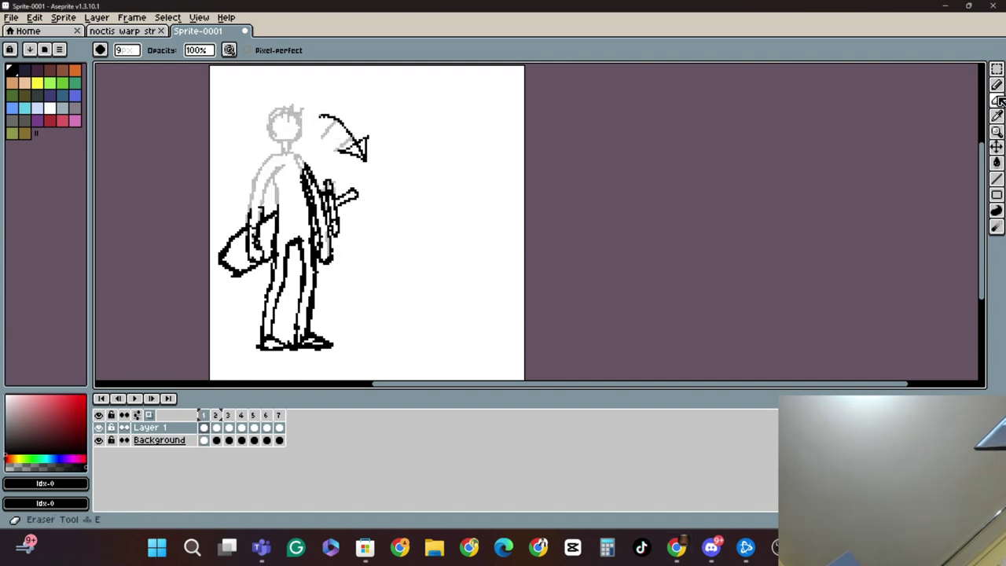
left_click(997, 84)
mouse_move(237, 145)
left_mouse_down()
mouse_move(250, 142)
mouse_move(279, 182)
left_mouse_up()
left_click(997, 101)
mouse_move(253, 225)
left_mouse_down()
mouse_move(254, 315)
mouse_move(352, 298)
left_mouse_up()
mouse_move(316, 268)
left_mouse_down()
mouse_move(231, 180)
mouse_move(278, 161)
left_mouse_up()
- Draw a crouching torso with a bent rear leg and an extended front leg below the new head
left_click(996, 85)
left_click_drag(246, 208, 257, 226)
left_click_drag(258, 172, 258, 189)
left_click_drag(267, 172, 279, 250)
mouse_move(282, 189)
left_mouse_down()
mouse_move(317, 233)
mouse_move(244, 287)
left_mouse_up()
mouse_move(244, 285)
left_mouse_down()
mouse_move(251, 345)
mouse_move(265, 345)
left_mouse_up()
mouse_move(295, 253)
left_mouse_down()
mouse_move(327, 321)
mouse_move(360, 344)
left_mouse_up()
left_click_drag(314, 291, 343, 326)
left_click_drag(315, 269, 343, 322)
- Erase the front leg on frame 1 and redraw it stretched diagonally forward with its foot
left_click(997, 101)
left_click_drag(352, 341, 341, 297)
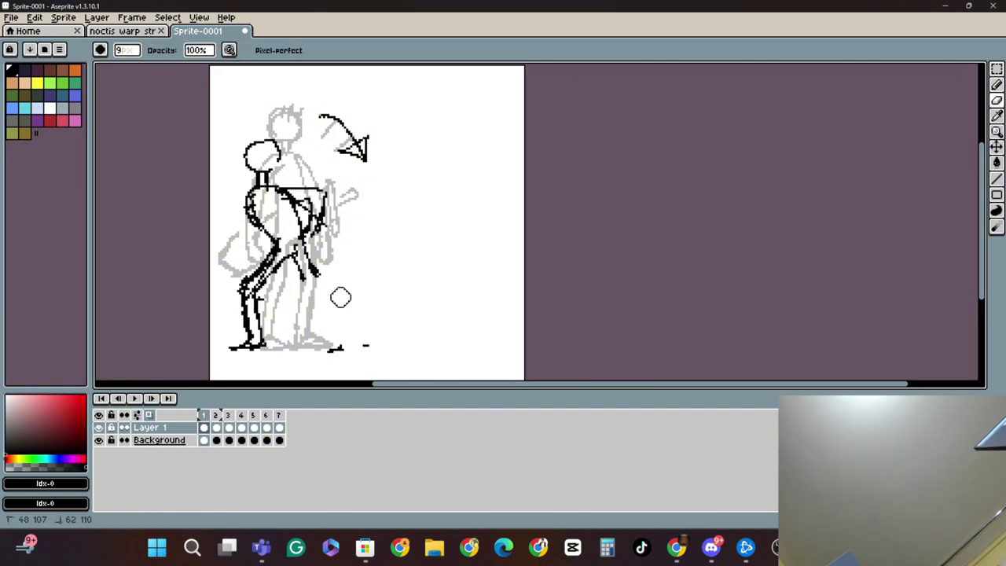
left_click(997, 84)
left_click_drag(292, 259, 345, 344)
- Erase the shoulder and chest lines of the crouching figure and redraw the torso contour
left_click(997, 100)
mouse_move(250, 197)
left_mouse_down()
mouse_move(258, 216)
mouse_move(295, 215)
left_mouse_up()
left_click(997, 84)
mouse_move(256, 191)
left_mouse_down()
mouse_move(275, 245)
mouse_move(304, 234)
left_mouse_up()
- Draw one arm bent forward at shoulder height and the other hanging behind the crouching figure
left_click_drag(267, 184, 323, 188)
left_click_drag(279, 193, 308, 195)
left_click_drag(247, 197, 237, 228)
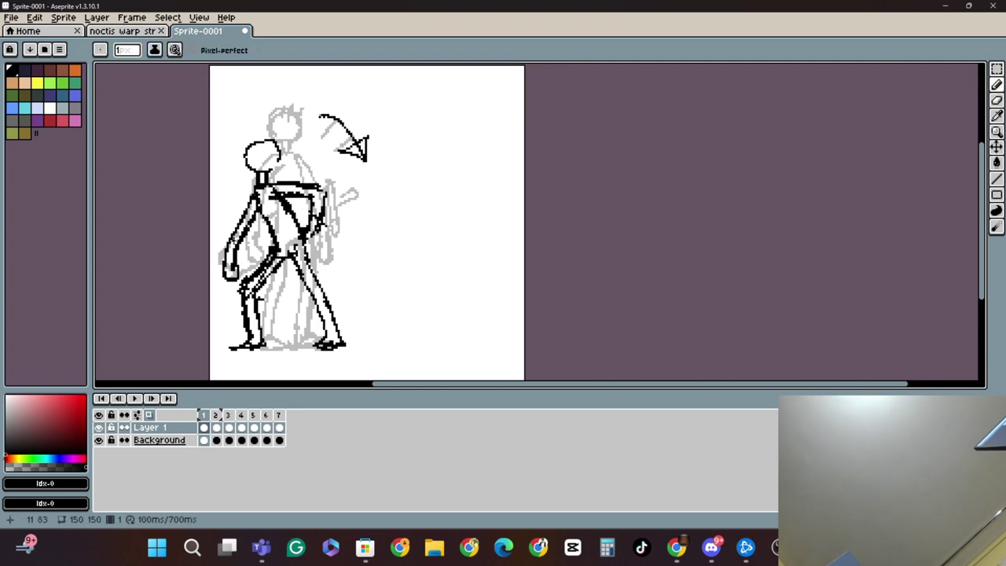
- Draw a pointed tip behind the head and two upper slash arcs sweeping forward from the head
mouse_move(276, 162)
left_mouse_down()
mouse_move(270, 182)
mouse_move(245, 181)
left_mouse_up()
left_click_drag(281, 148, 503, 231)
left_click_drag(271, 175, 404, 244)
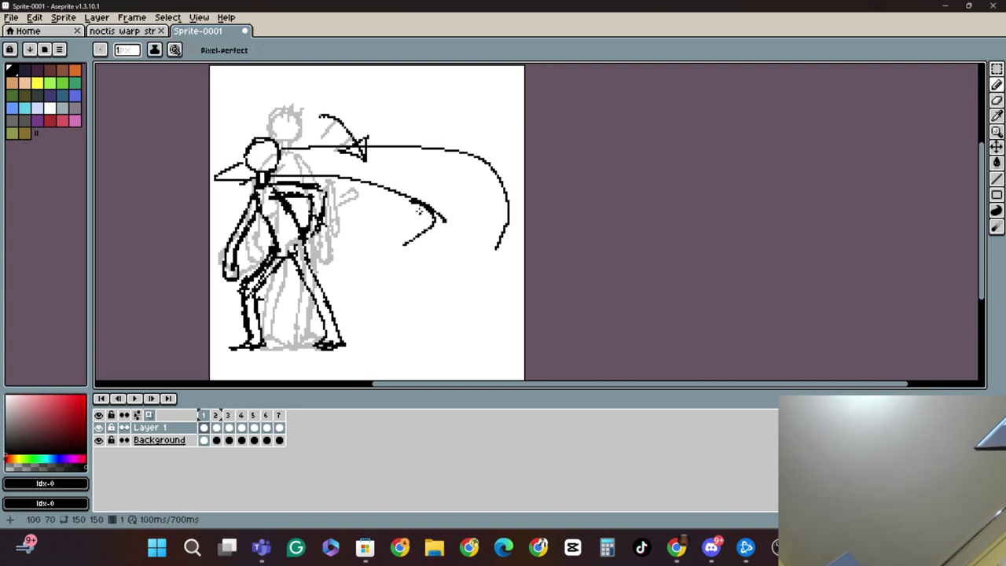
- Close the slash shape with curved lower strokes sweeping back to the hips, reworking the inner and outer edges
left_click_drag(393, 190, 218, 253)
left_click_drag(236, 259, 437, 245)
left_click_drag(488, 164, 354, 267)
key("e")
mouse_move(405, 210)
left_mouse_down()
mouse_move(416, 241)
mouse_move(394, 193)
left_mouse_up()
left_click(997, 85)
mouse_move(480, 159)
left_mouse_down()
mouse_move(355, 268)
mouse_move(319, 270)
left_mouse_up()
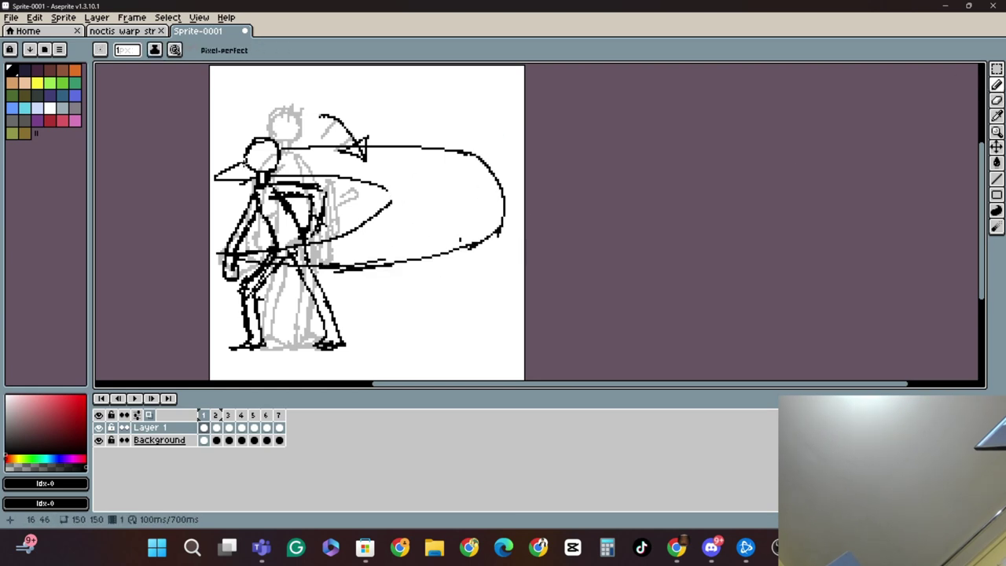
- Undo the slash arc and arm strokes on frame 1
left_click(204, 415)
key("ctrl+z")
key("ctrl+z")
key("ctrl+z")
key("ctrl+z")
key("ctrl+z")
key("ctrl+z")
key("ctrl+z")
key("ctrl+z")
key("ctrl+z")
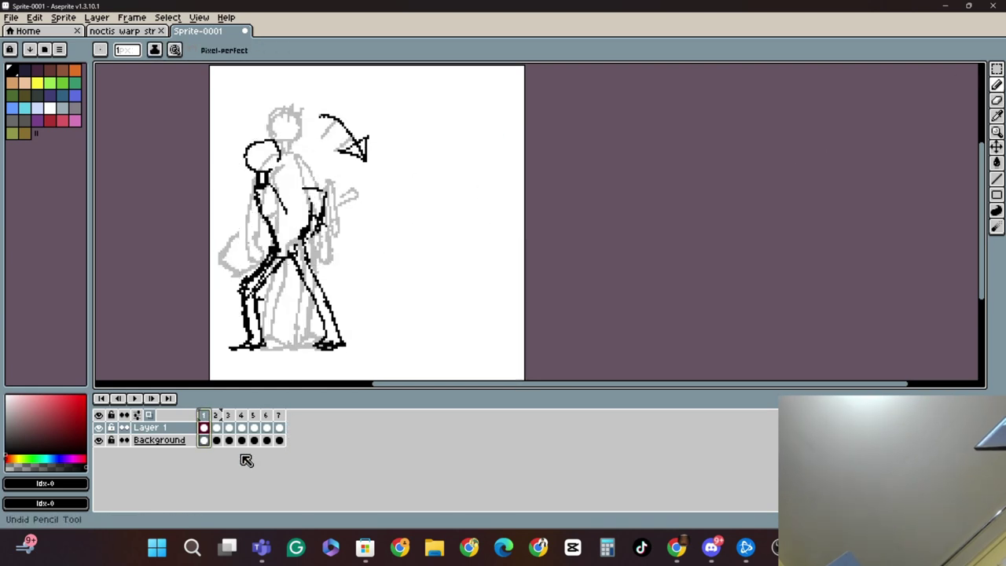
- Undo the remaining head, torso and leg strokes of the crouching figure on frame 1
key("ctrl+z")
key("ctrl+z")
key("ctrl+z")
key("ctrl+z")
key("ctrl+z")
key("ctrl+z")
- Add frame 8 after frame 7 and erase the copied hunched figure from it
left_click(281, 415)
key("alt+n")
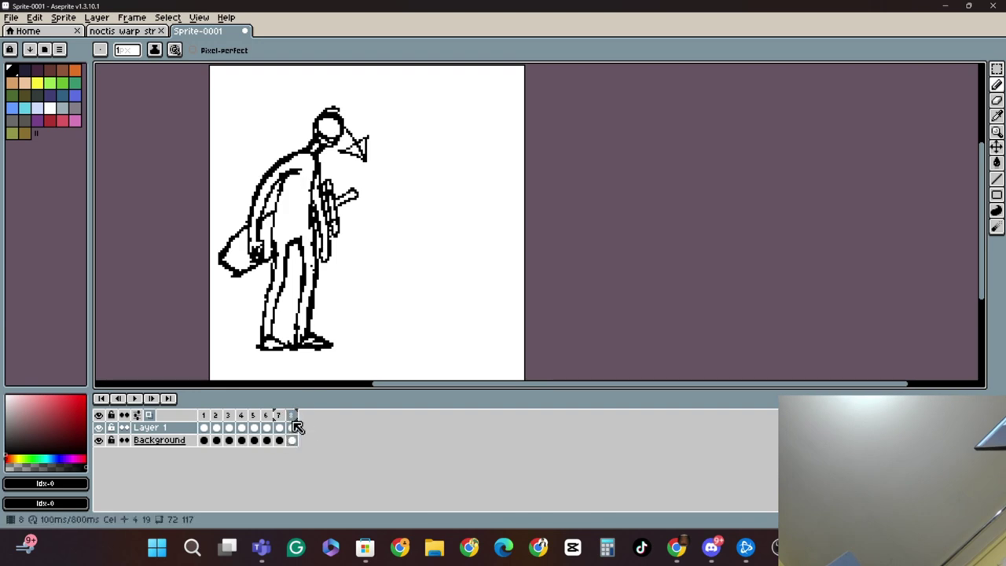
key("e")
left_click_drag(333, 114, 258, 216)
key("ctrl+z")
mouse_move(305, 339)
left_mouse_down()
mouse_move(322, 228)
mouse_move(275, 192)
mouse_move(318, 124)
mouse_move(276, 175)
mouse_move(265, 338)
left_mouse_up()
- Sketch a leaning figure with spread legs, one bent and one hanging arm on frame 8, reworking the torso's inner edge
left_click(997, 85)
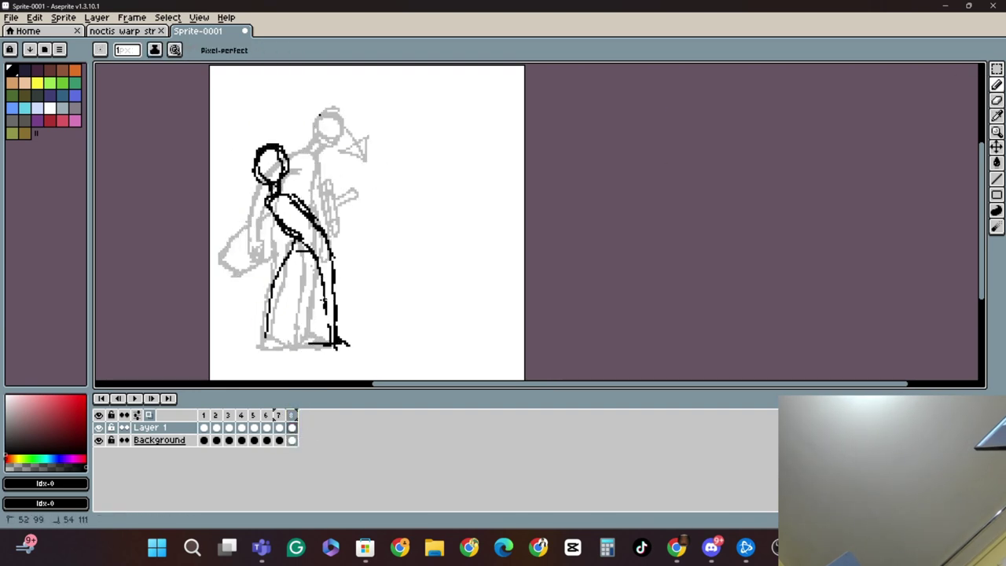
left_click_drag(310, 250, 252, 345)
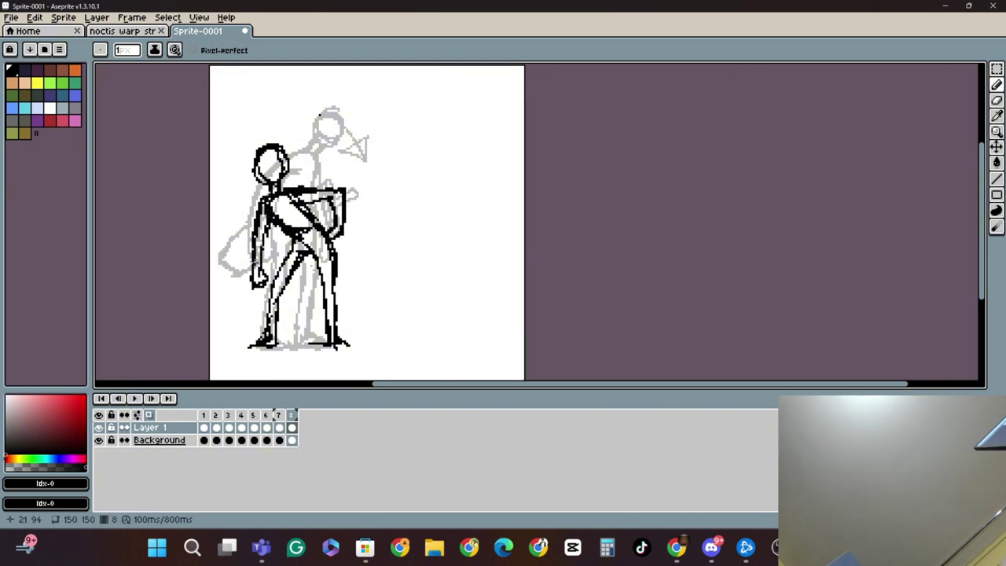
left_click(997, 100)
left_click_drag(272, 211, 301, 236)
left_click(997, 85)
mouse_move(273, 206)
left_mouse_down()
mouse_move(296, 240)
mouse_move(324, 227)
mouse_move(316, 247)
left_mouse_up()
left_click(997, 100)
left_click(996, 85)
- Erase and redraw both feet of the leaning figure on frame 8
left_click_drag(260, 340, 244, 350)
left_click(996, 100)
left_click_drag(253, 346, 274, 336)
left_click_drag(305, 348, 346, 343)
left_click(996, 85)
left_click_drag(270, 326, 250, 349)
left_click_drag(245, 351, 266, 351)
left_click_drag(326, 327, 338, 339)
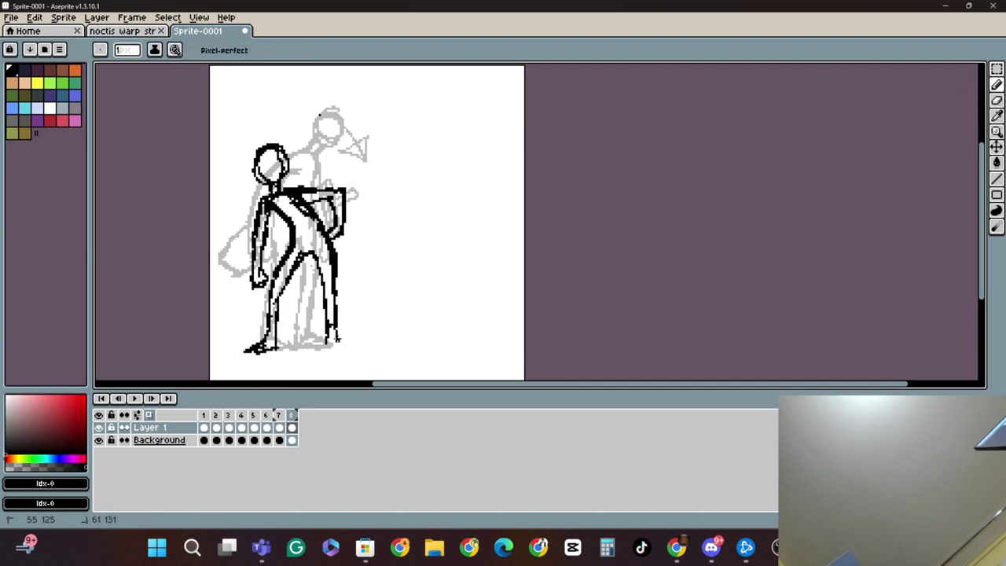
- Draw a wide slash trail sweeping around the figure from shoulder height out and back to the ground
mouse_move(212, 228)
left_mouse_down()
mouse_move(401, 185)
mouse_move(471, 250)
left_mouse_up()
left_click_drag(493, 202, 434, 282)
left_click_drag(500, 214, 453, 333)
left_click_drag(456, 342, 346, 347)
left_click_drag(410, 300, 211, 343)
mouse_move(291, 220)
left_mouse_down()
mouse_move(366, 214)
mouse_move(386, 305)
left_mouse_up()
left_click_drag(500, 206, 448, 342)
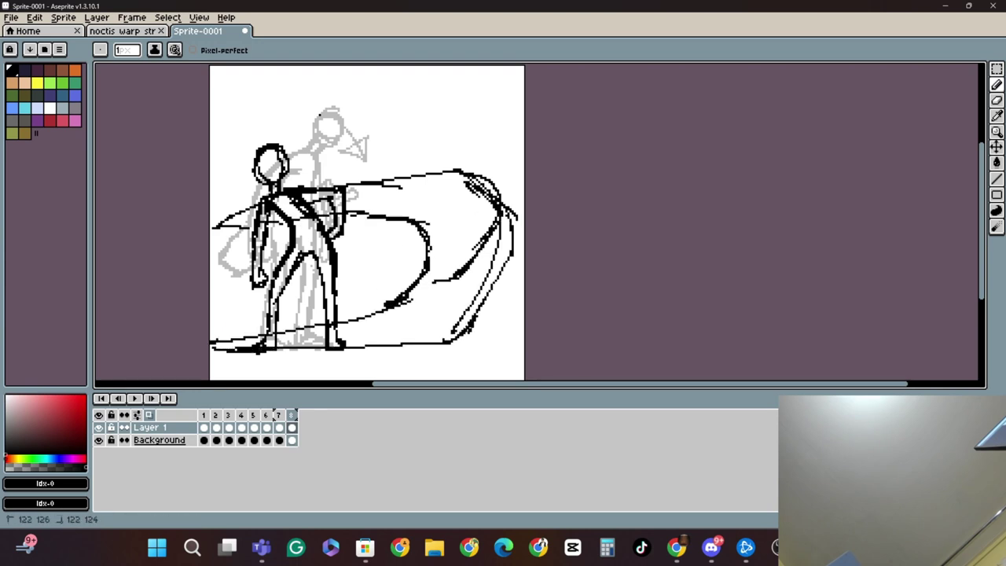
- Add frame 9 and draw a higher, narrower slash trail that returns at hip height
key("alt+n")
left_click(305, 415)
left_click_drag(420, 237, 216, 271)
left_click_drag(216, 271, 428, 276)
left_click_drag(305, 188, 498, 195)
- Erase the old slash trail lines on frame 9 and redraw the broken rear leg line
key("e")
mouse_move(472, 326)
left_mouse_down()
mouse_move(511, 221)
mouse_move(371, 346)
left_mouse_up()
mouse_move(413, 292)
left_mouse_down()
mouse_move(238, 335)
mouse_move(258, 336)
left_mouse_up()
left_click_drag(320, 327, 332, 316)
left_click_drag(425, 234, 422, 271)
left_click_drag(355, 182, 483, 193)
key("b")
left_click_drag(276, 304, 279, 347)
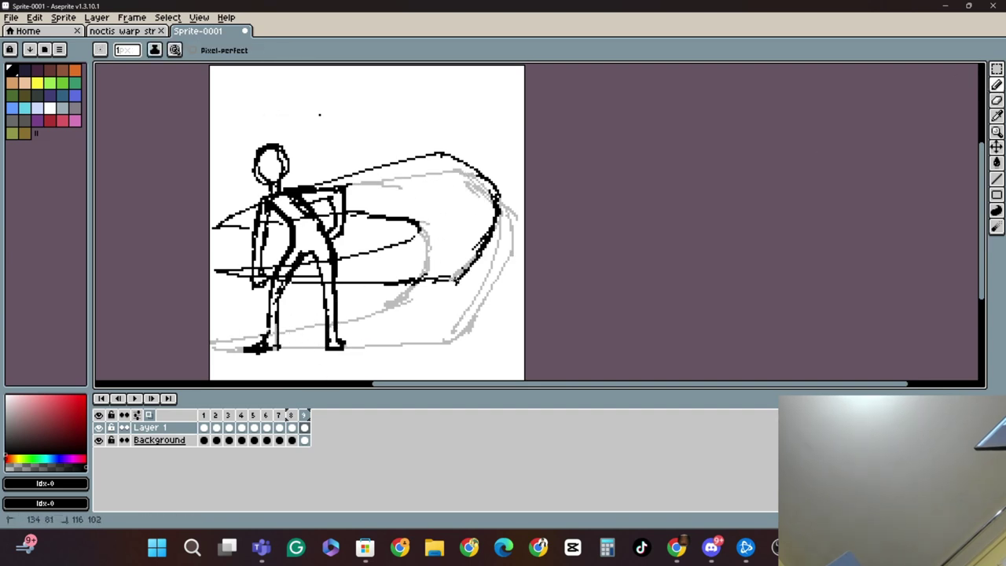
- Draw the sheathed sword on frame 8, with the hilt near the bent arm and the blade behind the hips
key("alt+Tab")
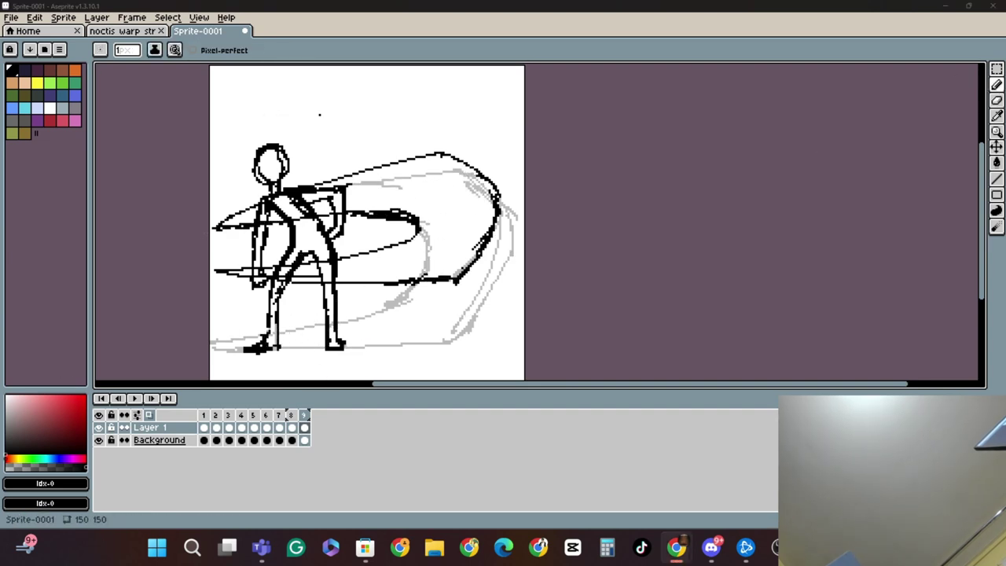
left_click(279, 427)
left_click(292, 427)
left_click_drag(316, 204, 327, 232)
left_click_drag(319, 202, 338, 234)
left_click_drag(362, 186, 348, 213)
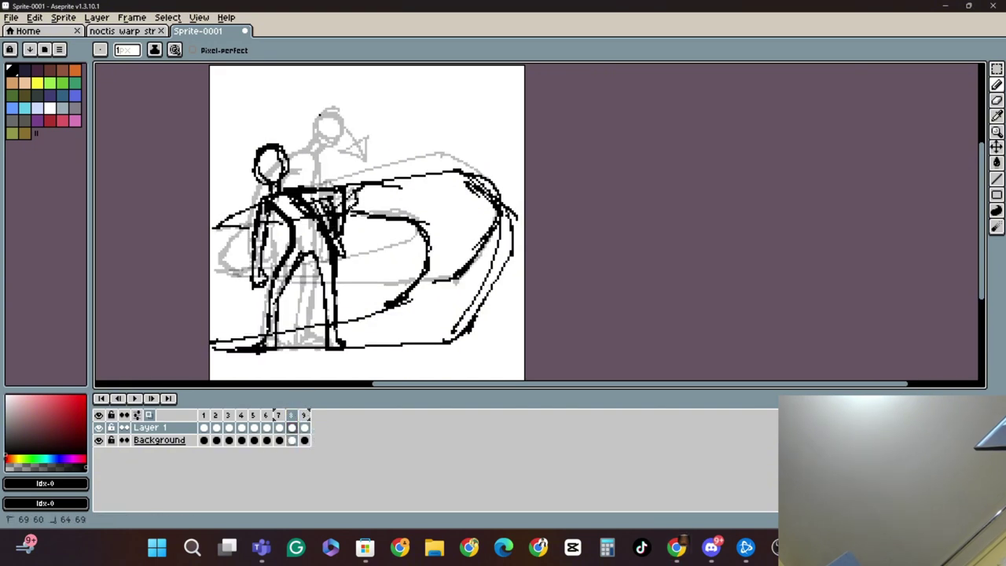
left_click_drag(252, 235, 216, 287)
left_click_drag(216, 285, 255, 289)
left_click_drag(319, 258, 329, 252)
- Draw the same sword hilt and blade end across the figure on frame 9
left_click(304, 416)
left_click_drag(252, 233, 217, 270)
left_click_drag(224, 286, 258, 288)
left_click_drag(334, 238, 345, 257)
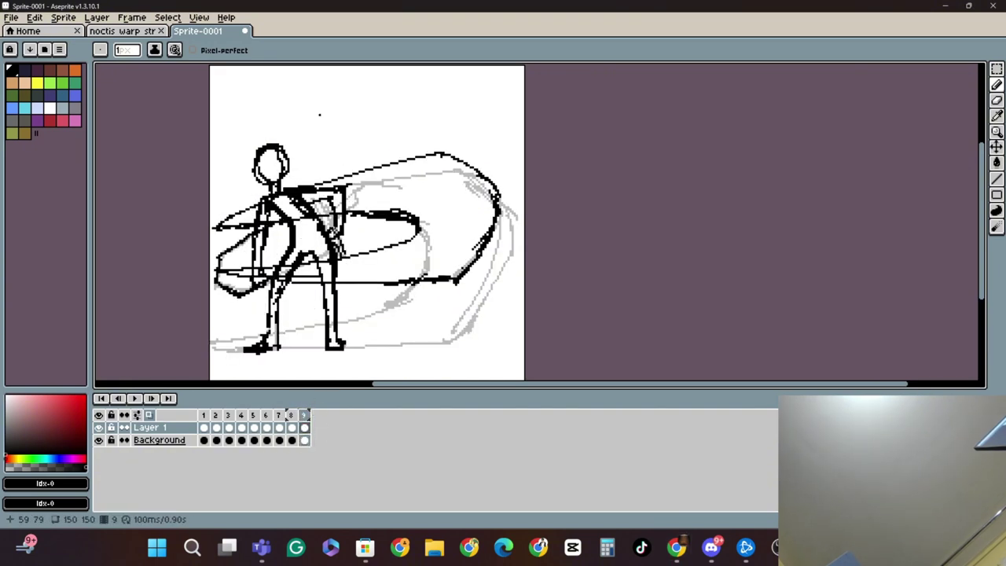
left_click_drag(313, 204, 336, 234)
left_click_drag(352, 189, 349, 209)
- Add frame 10 and draw vertical blade strokes beside the figure's hanging arm
key("alt+n")
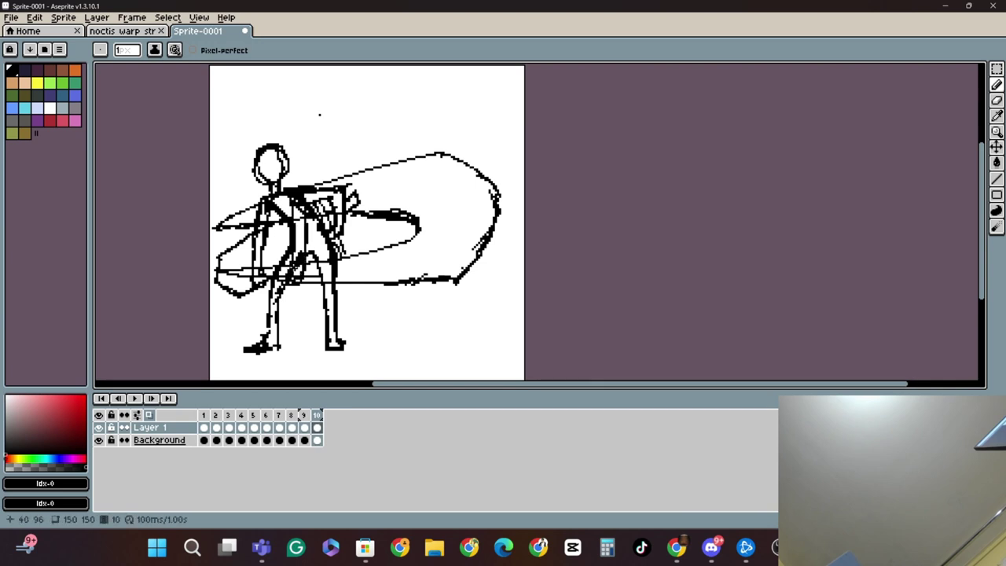
left_click_drag(240, 278, 242, 319)
key("ctrl+z")
left_click_drag(245, 226, 245, 316)
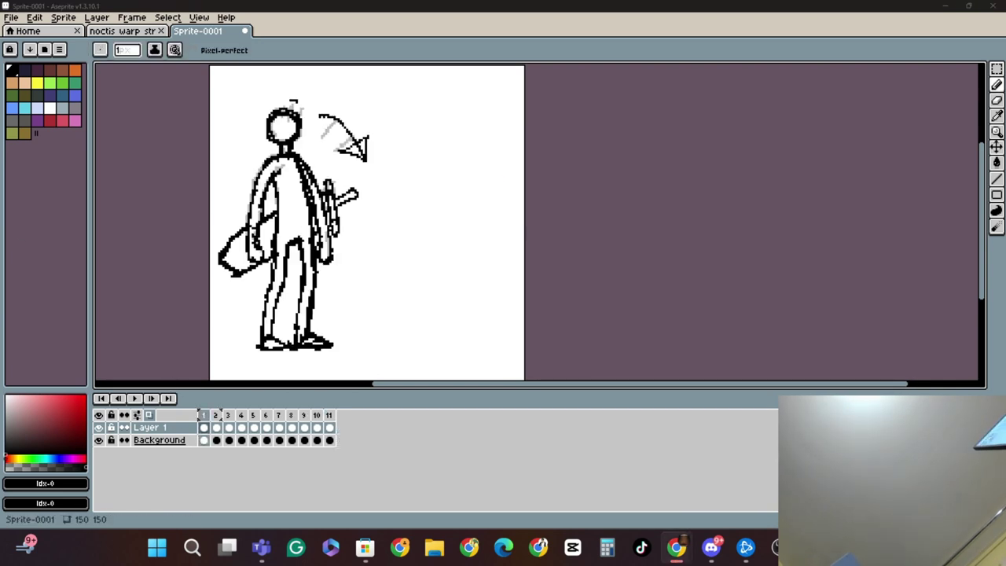
- Try to erase the blade strokes beside the hanging arm on frame 11
left_click(330, 415)
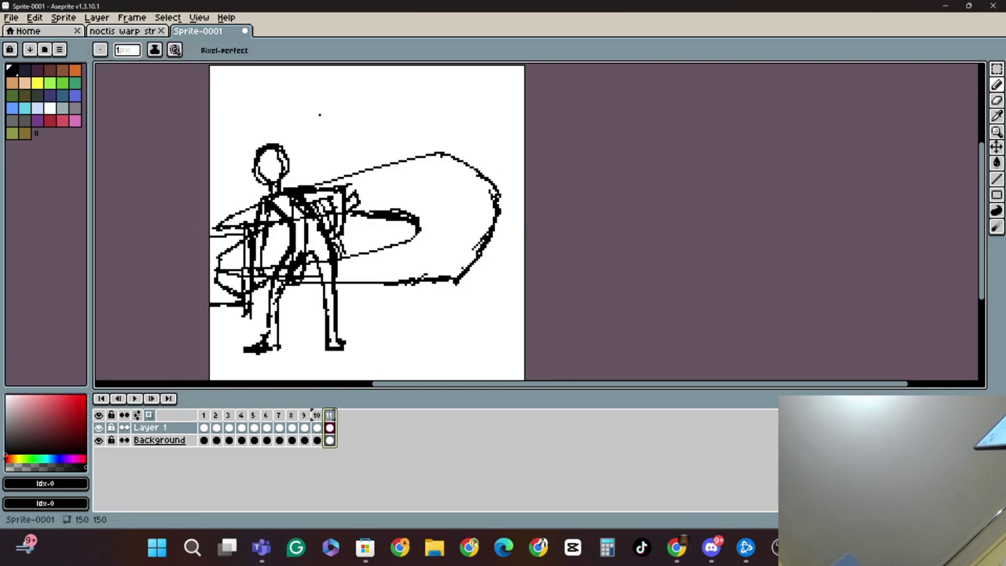
key("e")
mouse_move(245, 302)
left_mouse_down()
mouse_move(212, 245)
mouse_move(264, 225)
left_mouse_up()
left_click(331, 415)
left_click(306, 415)
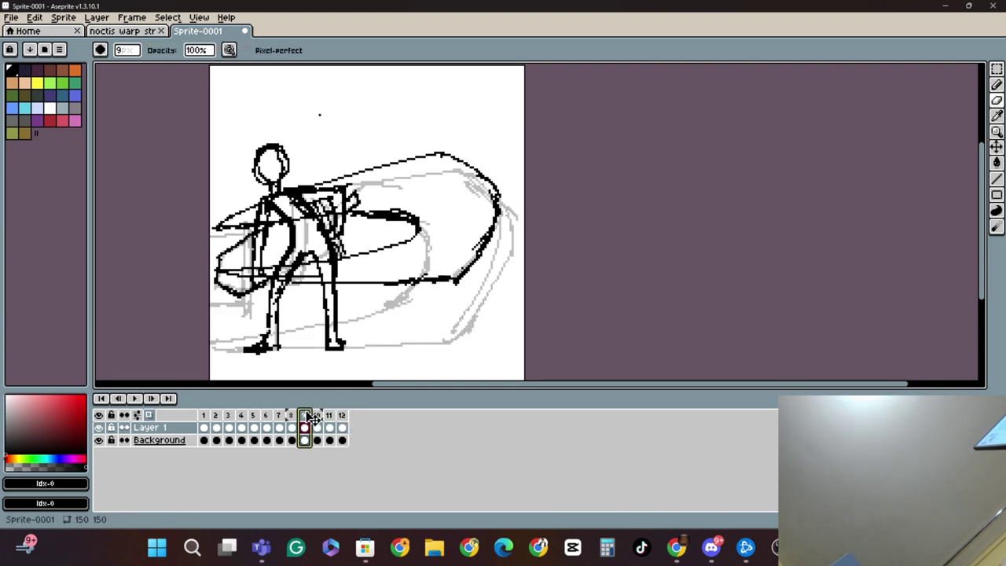
- Erase the bent arm and hilt on frame 10 and redraw the shoulder, inner arm and rear leg lines
left_click(319, 415)
left_click_drag(293, 281, 296, 202)
key("b")
left_click_drag(297, 201, 279, 262)
left_click_drag(288, 200, 279, 240)
left_click_drag(279, 301, 279, 344)
key("e")
mouse_move(301, 189)
left_mouse_down()
mouse_move(366, 223)
mouse_move(324, 213)
left_mouse_up()
key("b")
left_click_drag(424, 156, 295, 188)
- Delete frames 11 and 12
left_click(329, 418)
key("alt+c")
key("alt+c")
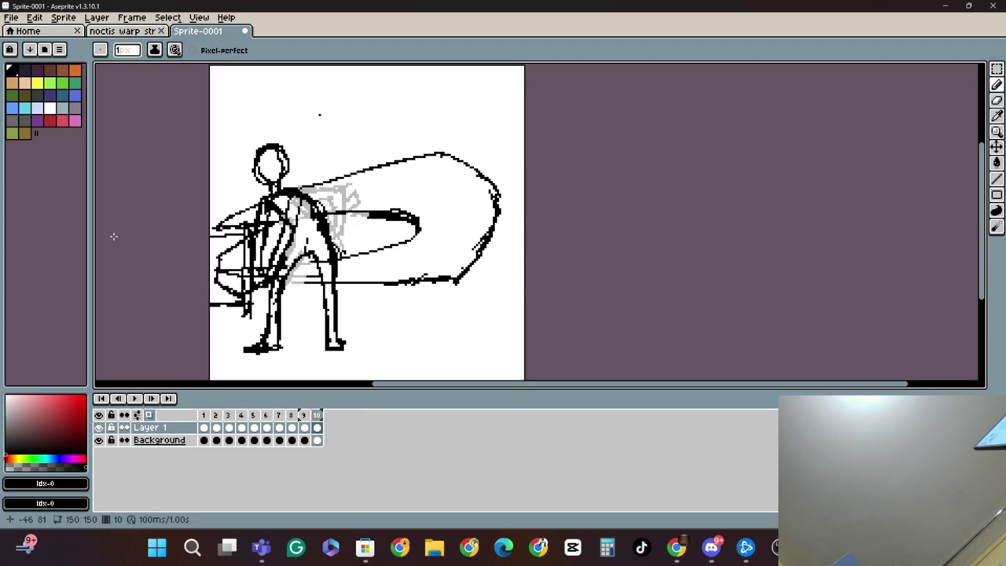
- Flip back and forth through frames 7 to 10 to review the slash motion
key("Left")
key("Left")
key("Left")
key("Right")
key("Right")
key("Right")
key("Left")
key("Left")
key("Right")
key("Right")
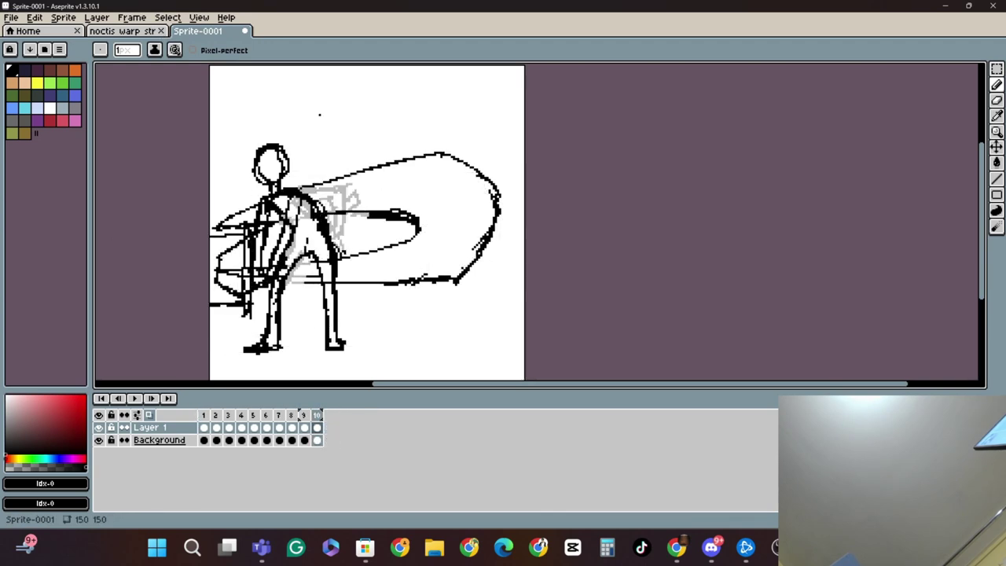
left_click(272, 415)
left_click(290, 415)
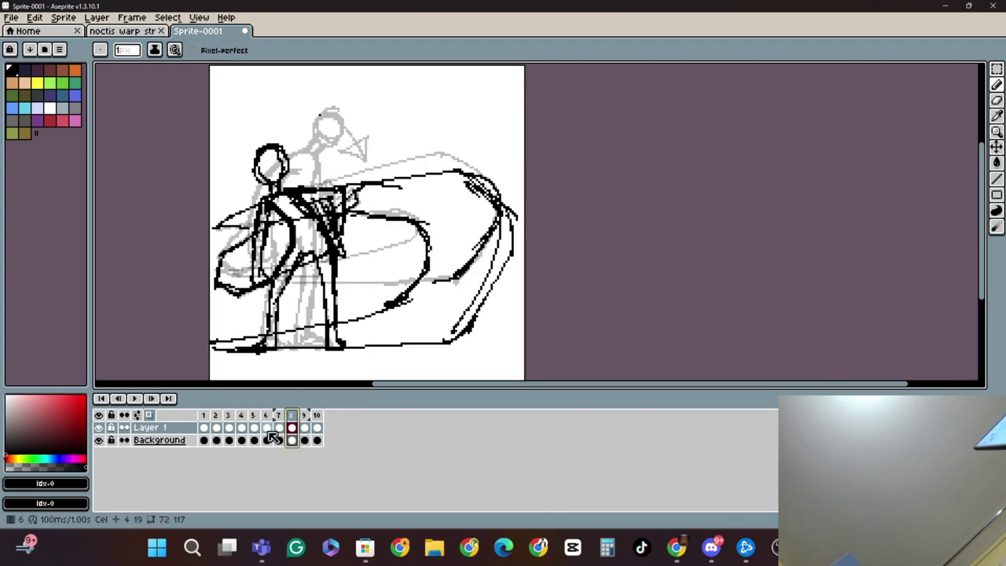
left_click(278, 416)
left_click(290, 415)
- Add an eleventh frame at the end of the animation
key("alt+c")
key("alt+c")
key("alt+n")
key("alt+n")
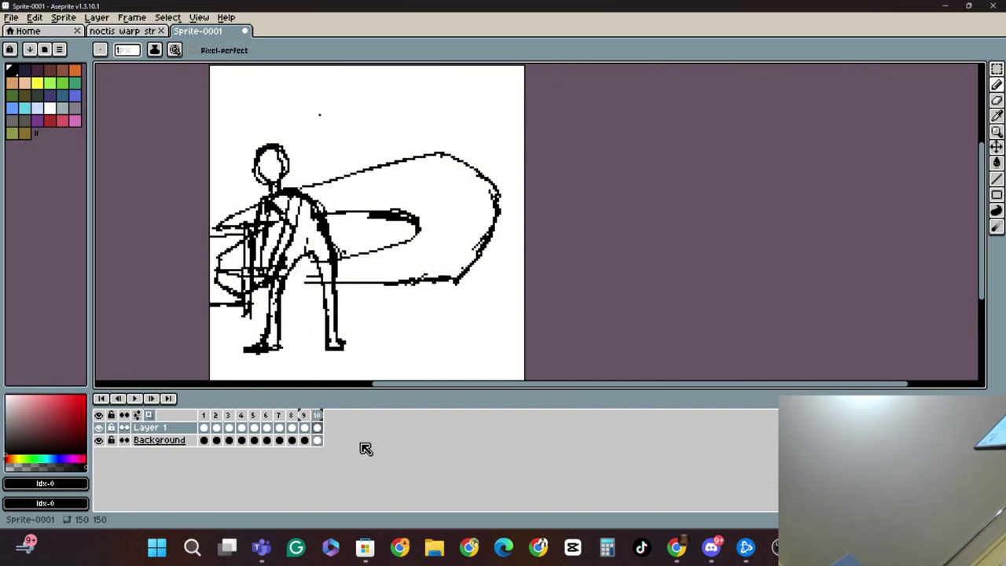
key("alt+n")
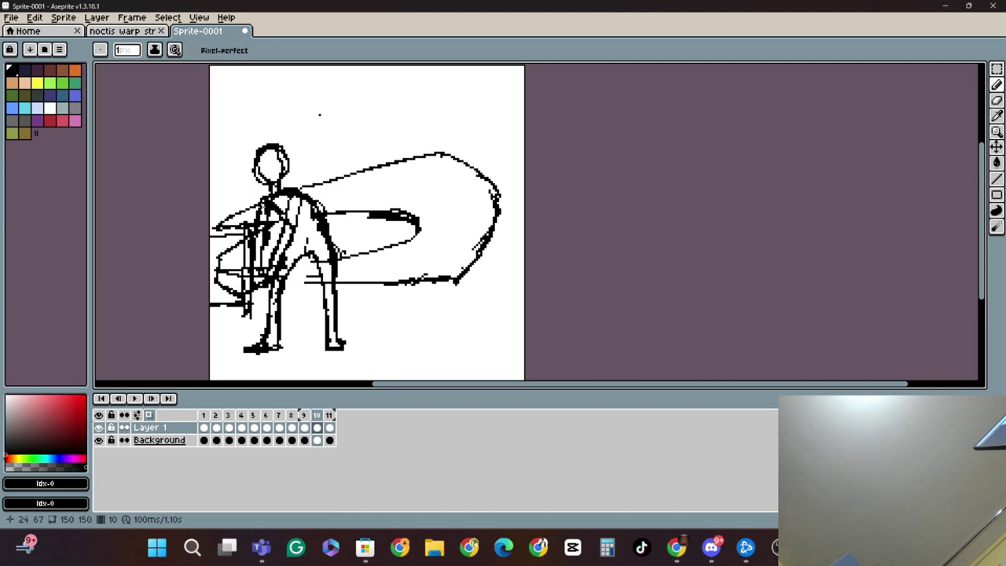
- Erase the hanging arm and blade on frame 10 and draw two bent arms meeting at a raised fist
left_click(997, 100)
mouse_move(236, 303)
left_mouse_down()
mouse_move(271, 209)
mouse_move(279, 259)
left_mouse_up()
left_click(997, 84)
left_click_drag(224, 224, 268, 255)
left_click_drag(301, 195, 267, 255)
left_click_drag(291, 195, 262, 242)
mouse_move(263, 242)
left_mouse_down()
mouse_move(241, 232)
mouse_move(251, 246)
left_mouse_up()
left_click_drag(225, 227, 251, 263)
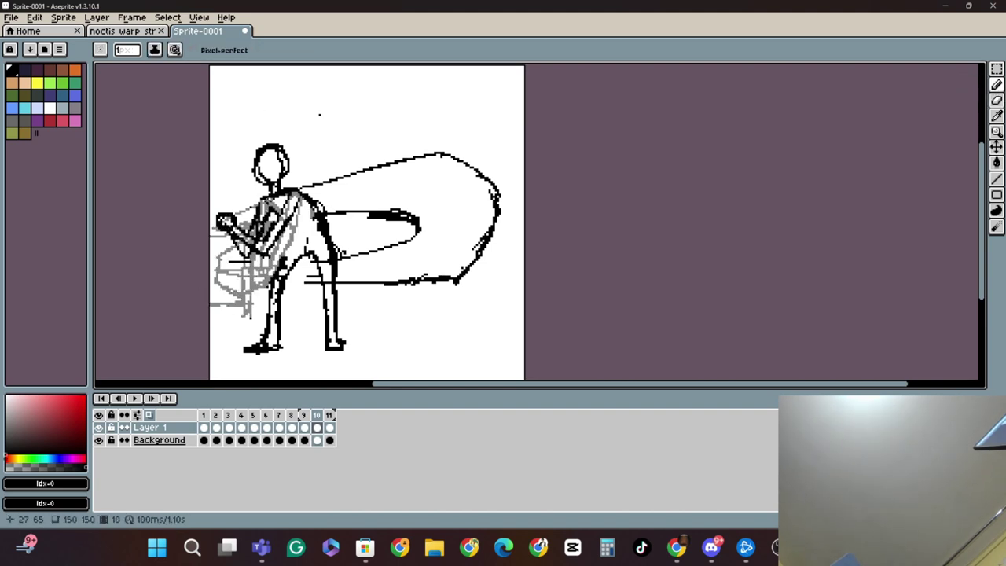
- Rework the arms on frame 10 so one forearm reaches horizontally to the fist, and clean up the shoulder and torso lines
left_click_drag(280, 215, 237, 230)
left_click(997, 100)
mouse_move(275, 229)
left_mouse_down()
mouse_move(245, 252)
mouse_move(234, 236)
left_mouse_up()
left_click(997, 84)
left_click_drag(293, 204, 266, 235)
left_click(997, 100)
left_click_drag(264, 212, 233, 228)
key("b")
mouse_move(228, 216)
left_mouse_down()
mouse_move(290, 202)
mouse_move(278, 216)
left_mouse_up()
key("e")
key("b")
mouse_move(335, 249)
left_mouse_down()
mouse_move(294, 188)
mouse_move(332, 251)
left_mouse_up()
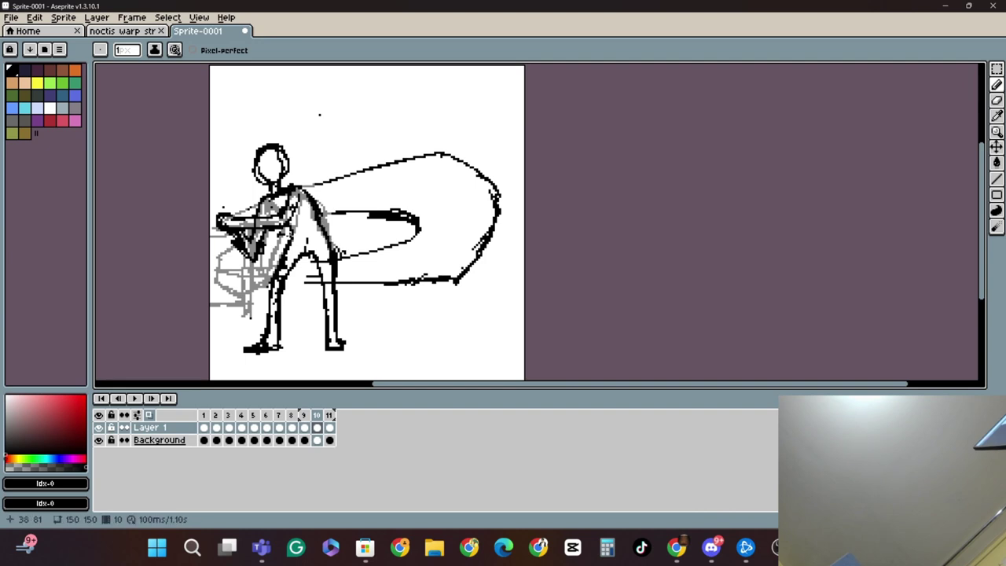
- Draw a slanted sword blade at the fist and extend the lower slash lines past the hips on frame 10
mouse_move(279, 208)
left_mouse_down()
mouse_move(227, 230)
mouse_move(238, 272)
left_mouse_up()
left_click(996, 99)
left_click(997, 84)
mouse_move(223, 211)
left_mouse_down()
mouse_move(211, 183)
mouse_move(234, 267)
left_mouse_up()
left_click_drag(223, 274, 336, 260)
mouse_move(242, 271)
left_mouse_down()
mouse_move(354, 281)
mouse_move(322, 283)
left_mouse_up()
left_click_drag(298, 188, 328, 246)
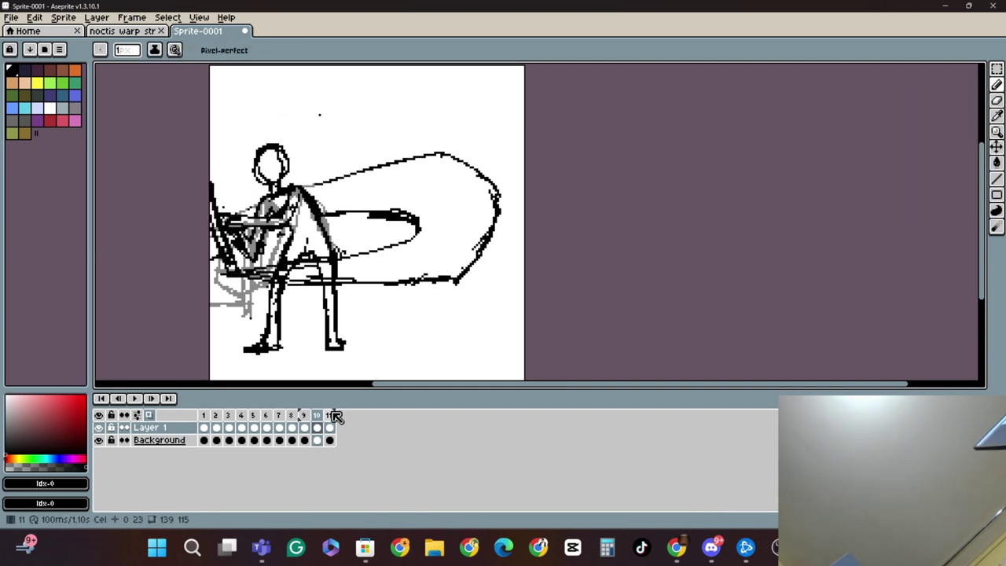
- Check frame 9 and delete the outdated frame 11
left_click(303, 414)
left_click(331, 414)
key("alt+c")
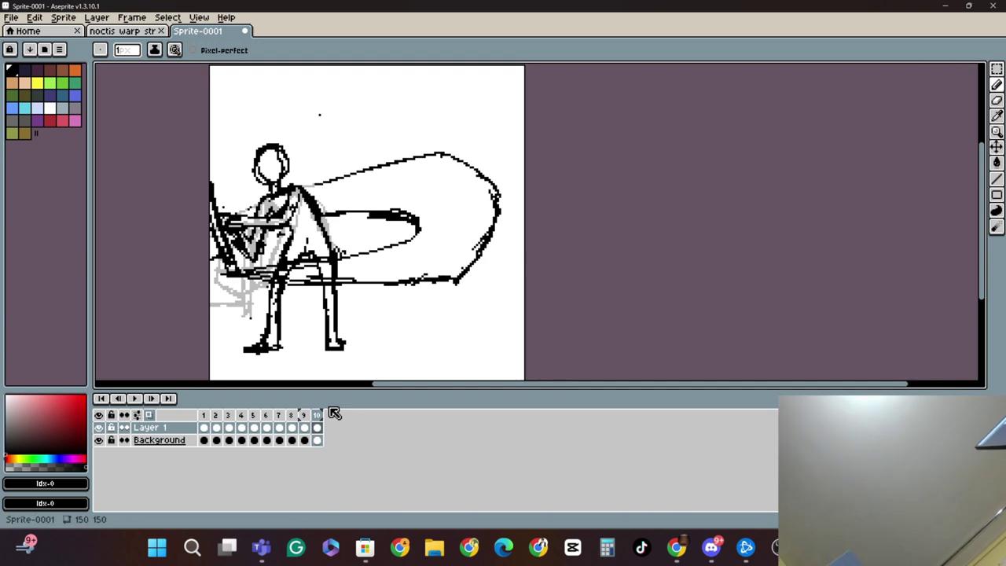
key("Right")
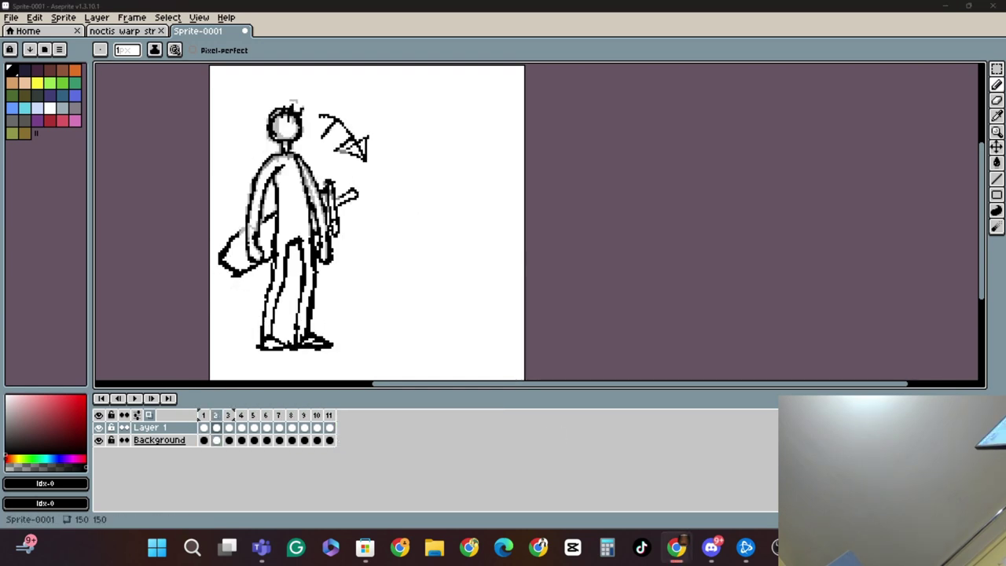
right_click(203, 415)
key("Escape")
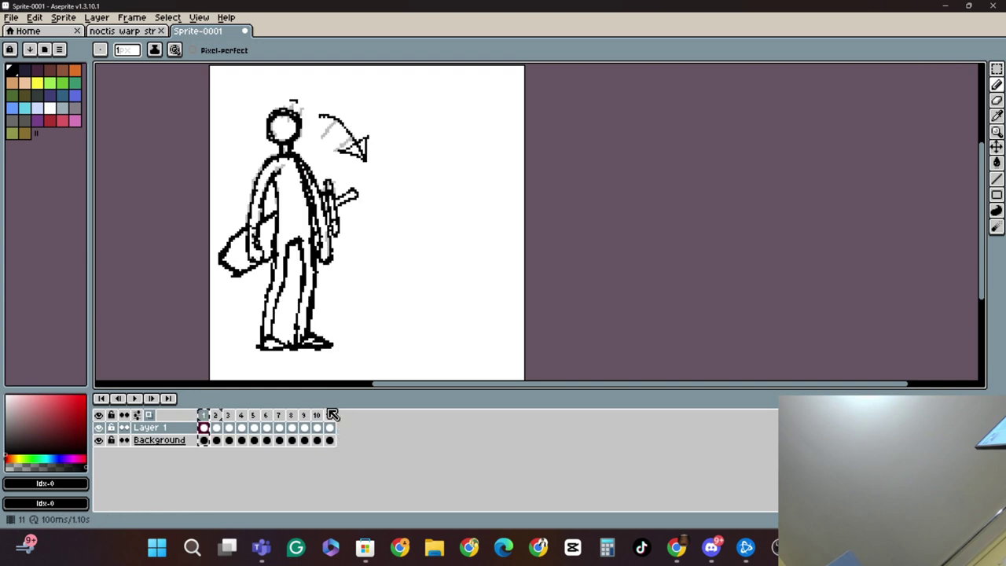
left_click(331, 416)
key("alt+n")
key("ctrl+z")
left_click(204, 416)
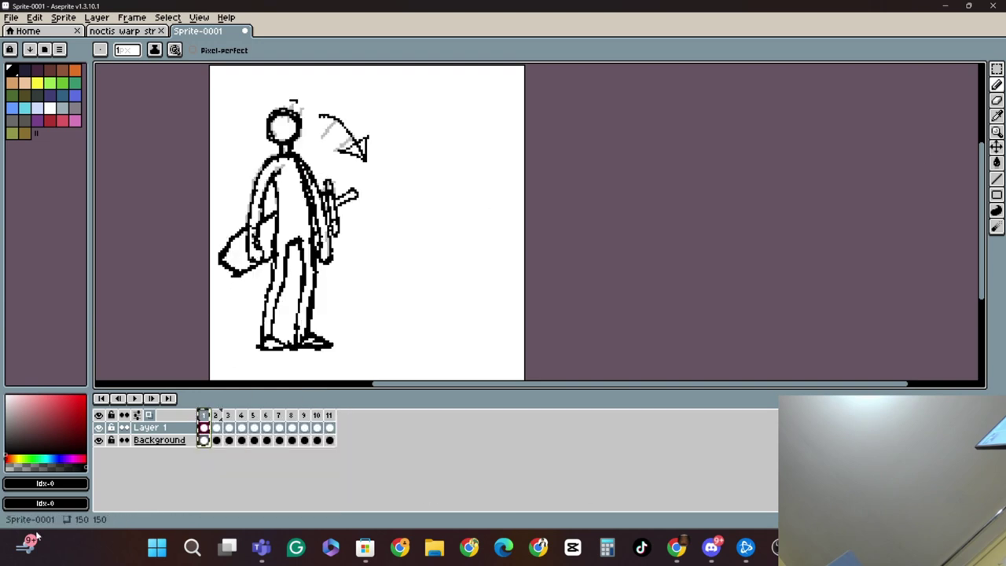
- Add frames 12 and 13 after frame 11
left_click(330, 440)
key("alt+n")
key("alt+n")
right_click(204, 425)
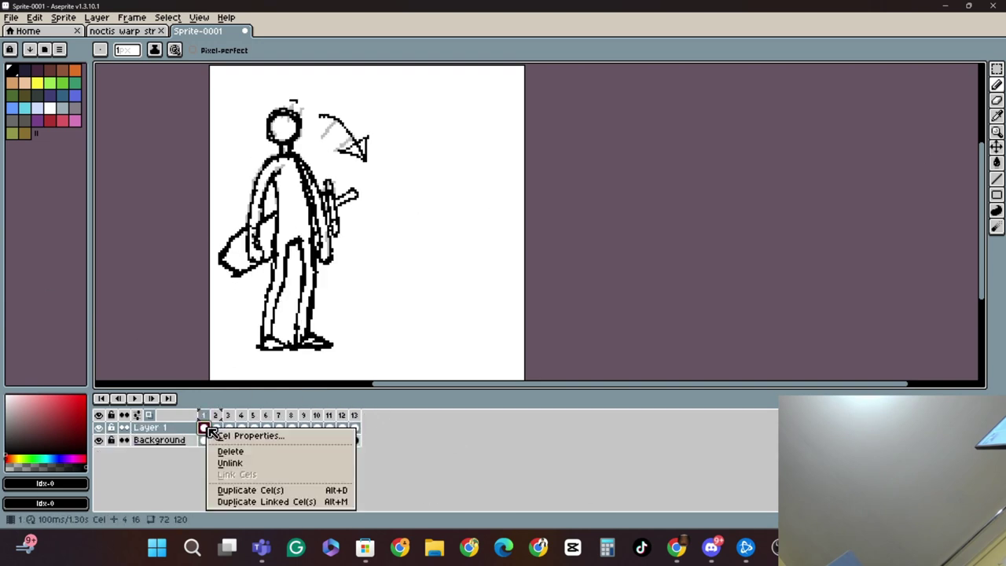
key("Escape")
right_click(204, 424)
key("Escape")
- Try to copy the whole standing figure from frame 1 and paste it into frame 13
key("m")
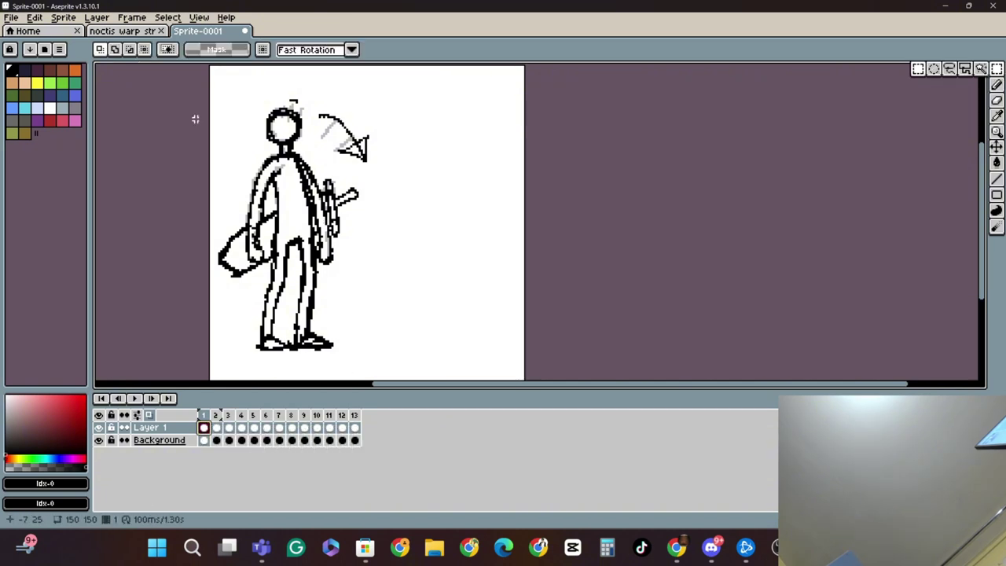
left_click_drag(204, 89, 410, 371)
key("ctrl+c")
key("Left")
key("ctrl+v")
key("ctrl+z")
- Set the eraser to 20 px, clear the old crouched figure and slash from frame 13 around the pasted standing figure, and deselect
key("e")
left_click(127, 51)
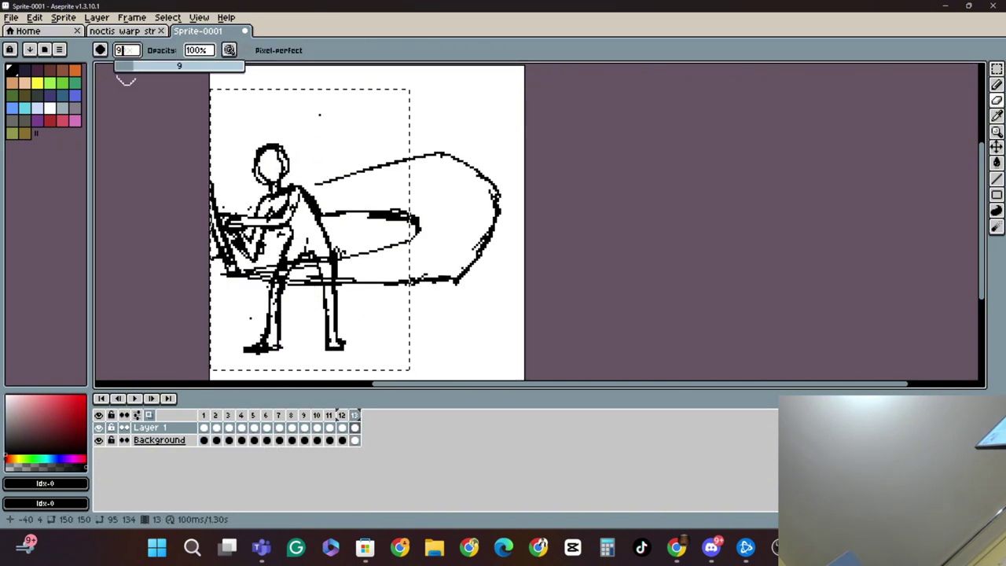
left_click_drag(130, 66, 154, 67)
mouse_move(271, 161)
left_mouse_down()
mouse_move(328, 153)
mouse_move(440, 240)
left_mouse_up()
left_click(166, 20)
left_click(179, 43)
key("ctrl+z")
key("ctrl+z")
left_click(167, 17)
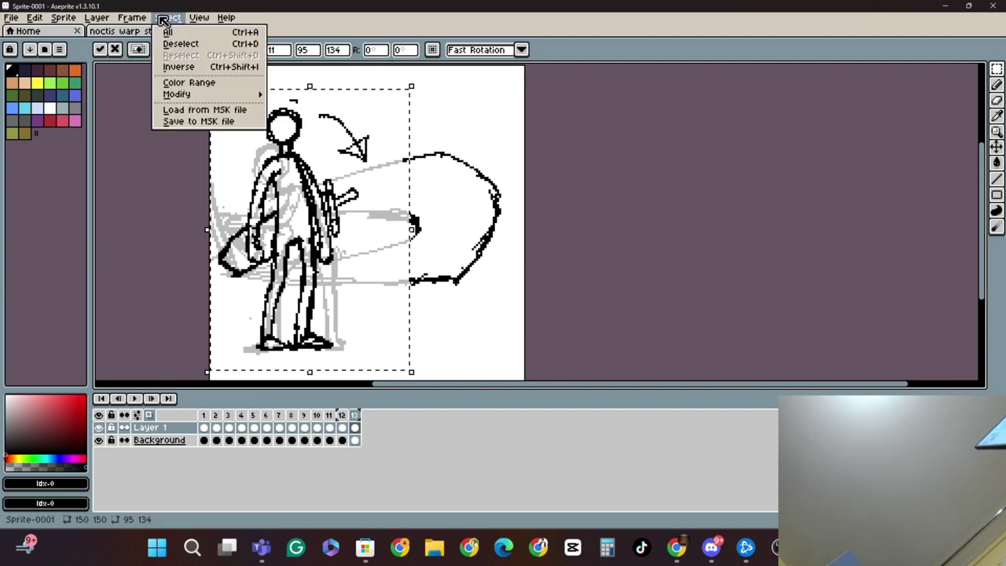
left_click(191, 40)
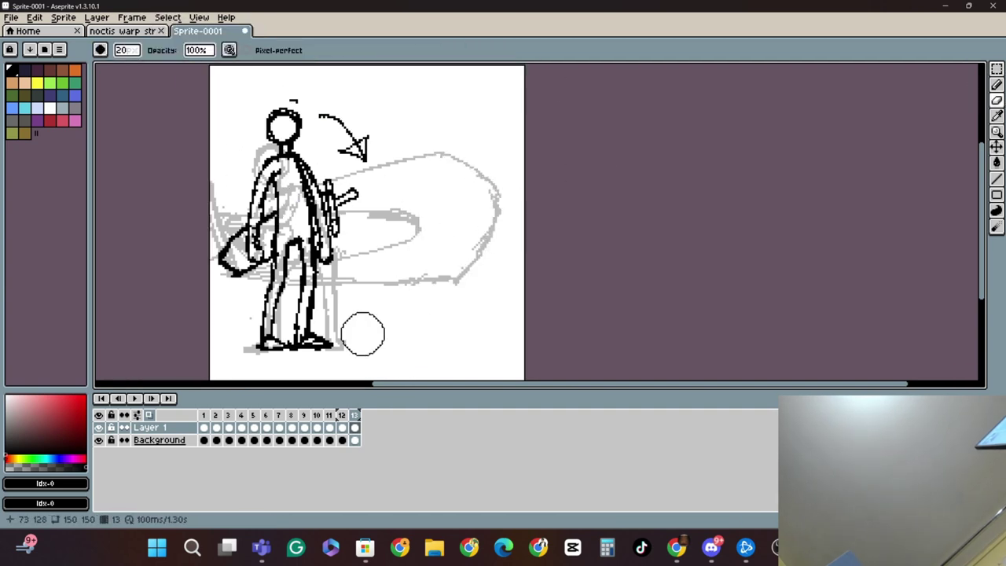
- Add frame 14, erase the standing figure, and sketch a hunched, striding figure with both hands held forward
left_click(355, 415)
key("alt+n")
mouse_move(284, 123)
left_mouse_down()
mouse_move(274, 145)
mouse_move(315, 190)
left_mouse_up()
left_click(996, 85)
left_click_drag(325, 153, 327, 175)
left_click_drag(318, 163, 277, 250)
mouse_move(312, 175)
left_mouse_down()
mouse_move(282, 269)
mouse_move(329, 342)
left_mouse_up()
left_click_drag(301, 245, 339, 330)
left_click_drag(327, 344, 364, 343)
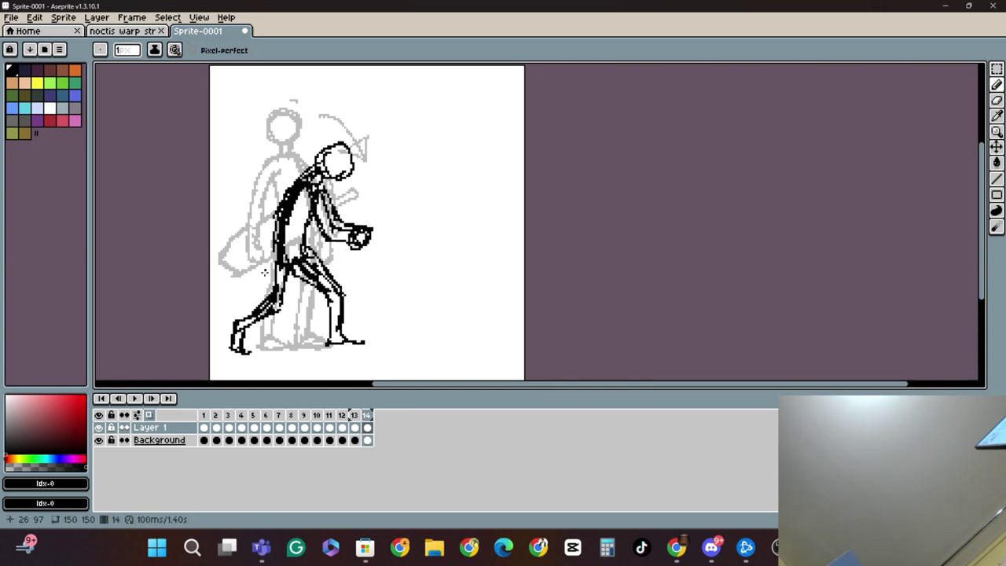
- Add frame 15, erase the copied body, and redraw the striding figure with cleaner back, arm, leg and head lines
key("e")
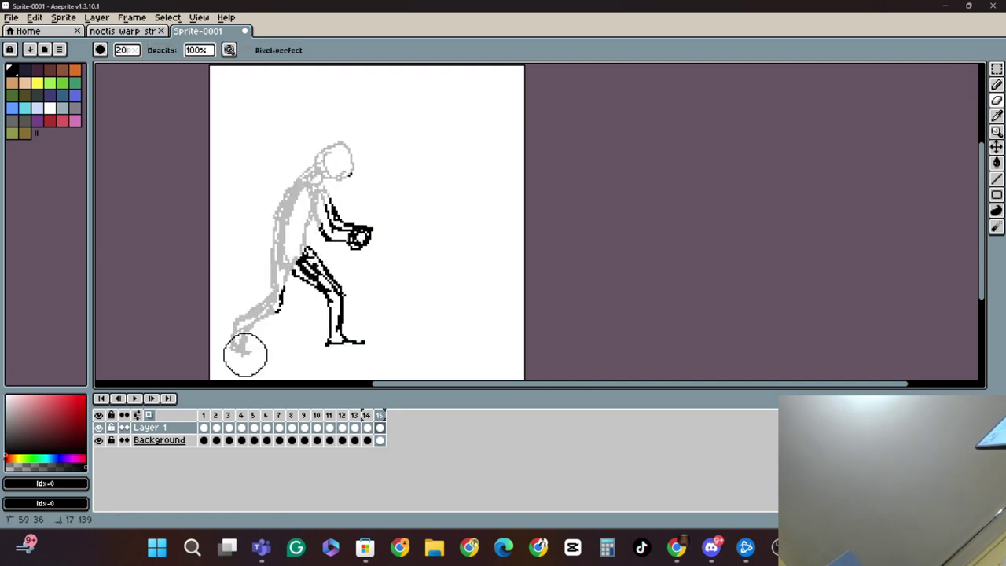
key("alt+n")
left_click_drag(313, 186, 277, 248)
left_click_drag(301, 185, 330, 222)
left_click_drag(311, 201, 323, 231)
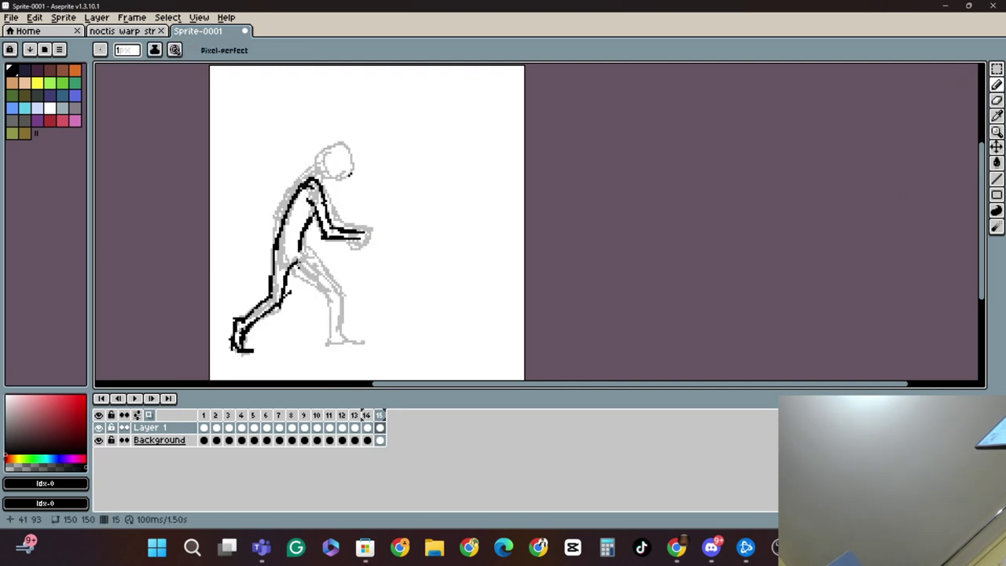
left_click_drag(317, 174, 300, 248)
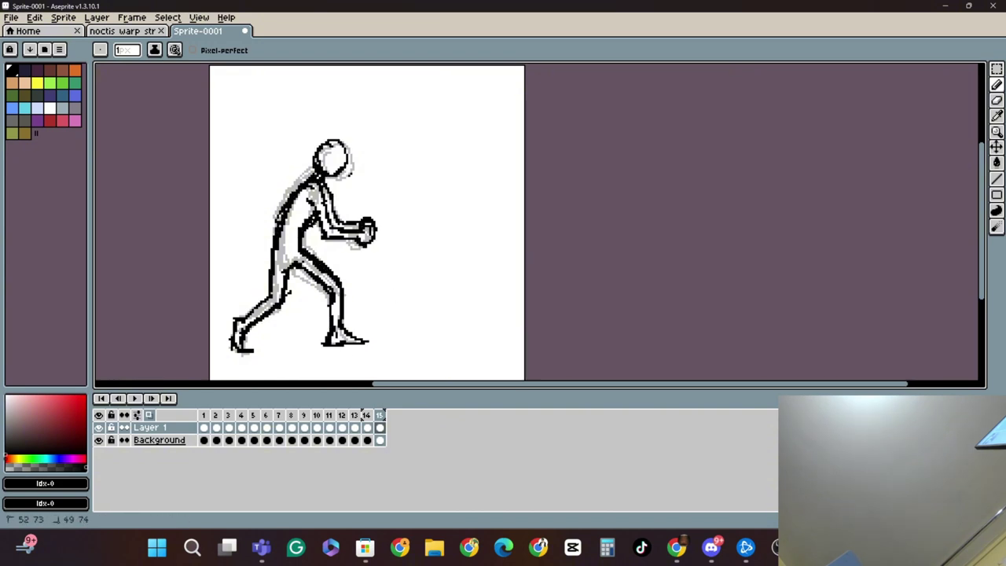
left_click_drag(297, 188, 276, 226)
- Add frame 16, erase the copied figure, and redraw the striding body with its head lowered further forward
key("alt+n")
key("e")
mouse_move(377, 245)
left_mouse_down()
mouse_move(337, 175)
mouse_move(244, 343)
left_mouse_up()
key("b")
left_click_drag(317, 208, 304, 220)
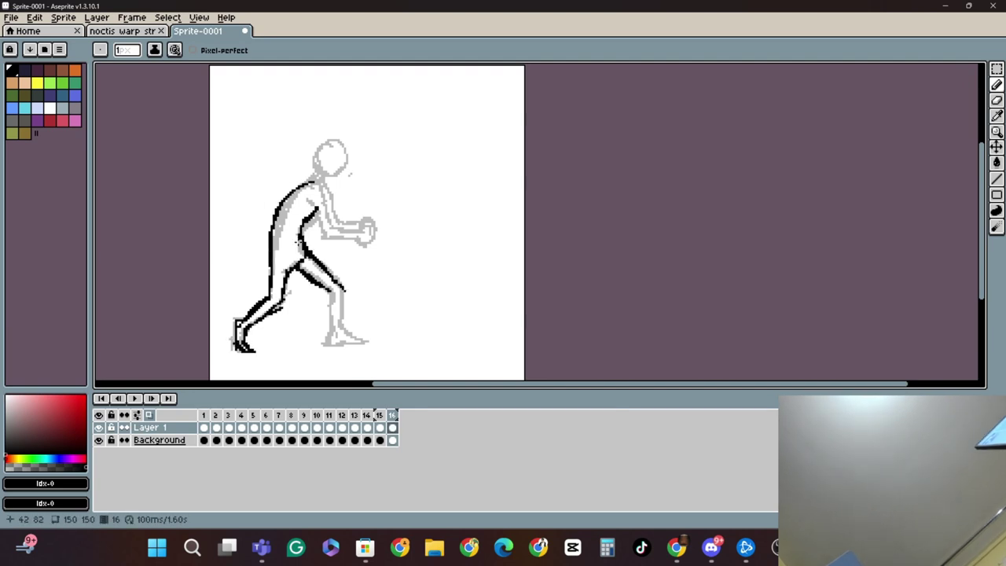
left_click(997, 100)
left_click_drag(315, 185, 244, 350)
left_click(997, 84)
mouse_move(346, 163)
left_mouse_down()
mouse_move(339, 169)
mouse_move(342, 162)
left_mouse_up()
left_click_drag(326, 184, 272, 266)
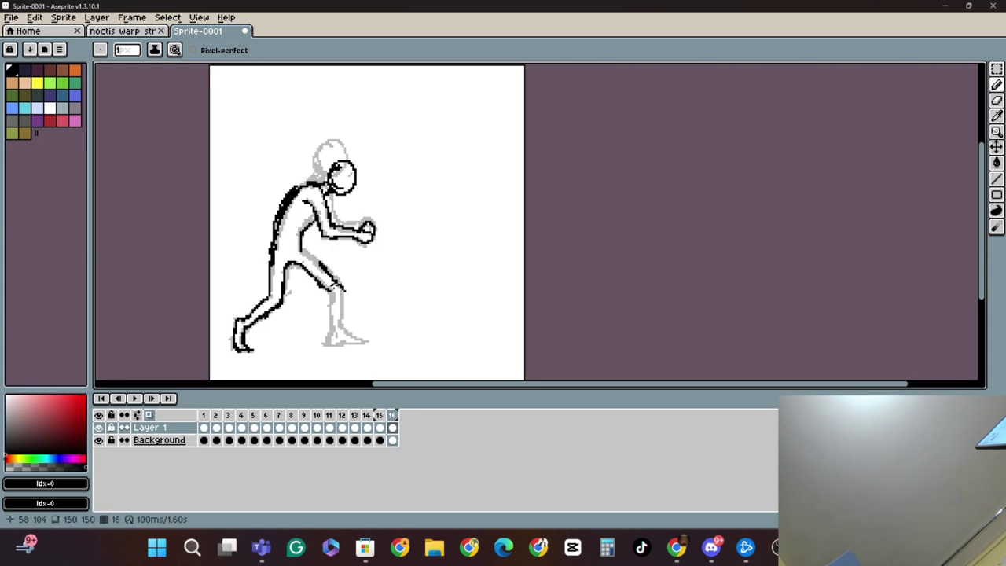
- Erase the thick back line of the figure on frame 16 and redraw it thinner
left_click(997, 101)
left_click_drag(308, 189, 271, 261)
left_click(997, 84)
- Redraw the head further forward on frame 16, add the neck and far arm, and touch up the front foot
left_click(997, 100)
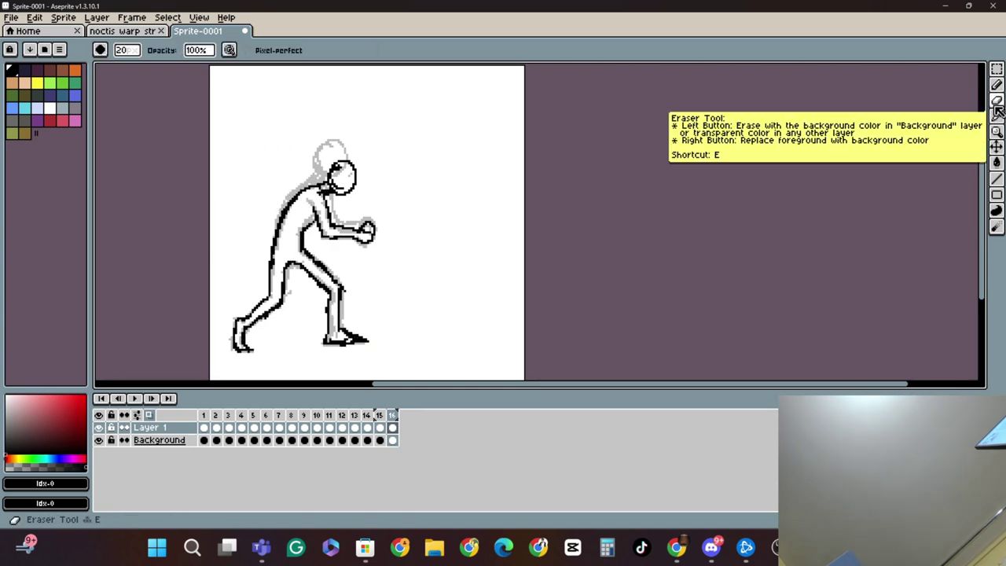
left_click_drag(351, 167, 338, 185)
left_click(997, 85)
mouse_move(311, 186)
left_mouse_down()
mouse_move(356, 190)
mouse_move(327, 197)
left_mouse_up()
left_click(997, 100)
left_click_drag(352, 158, 343, 157)
left_click(997, 84)
left_click_drag(338, 162, 359, 167)
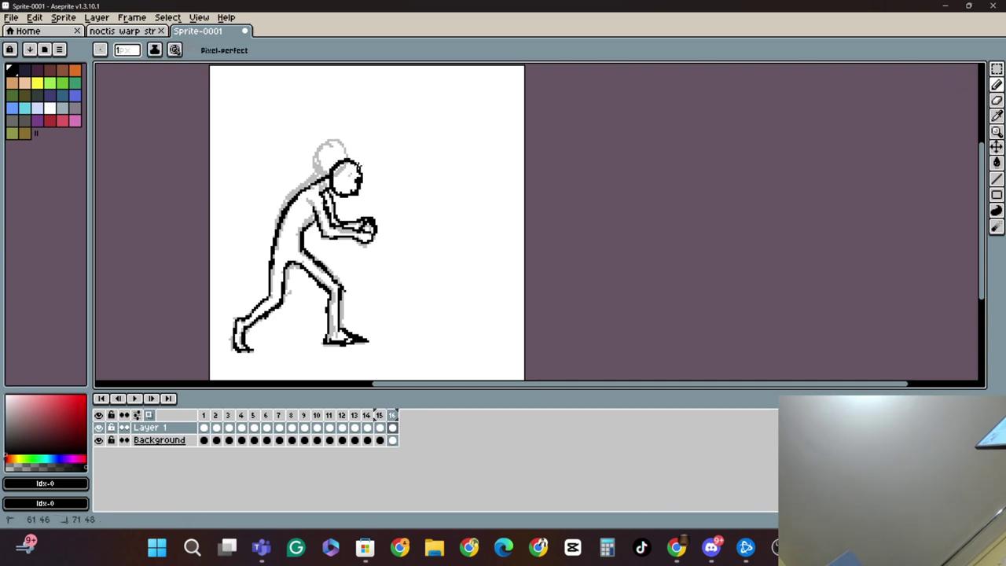
left_click_drag(326, 328, 324, 343)
- Erase and redraw the rear foot and the head outline of the figure on frame 16
left_click(997, 100)
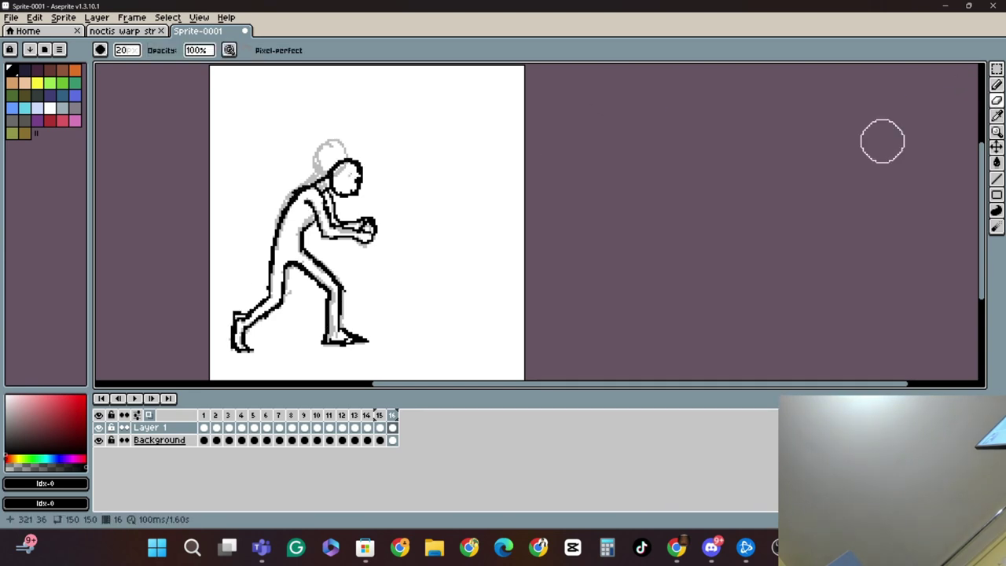
left_click_drag(239, 323, 247, 347)
left_click(997, 84)
left_click_drag(245, 317, 234, 341)
left_click(997, 101)
left_click_drag(345, 153, 321, 174)
left_click(996, 84)
left_click_drag(329, 173, 346, 156)
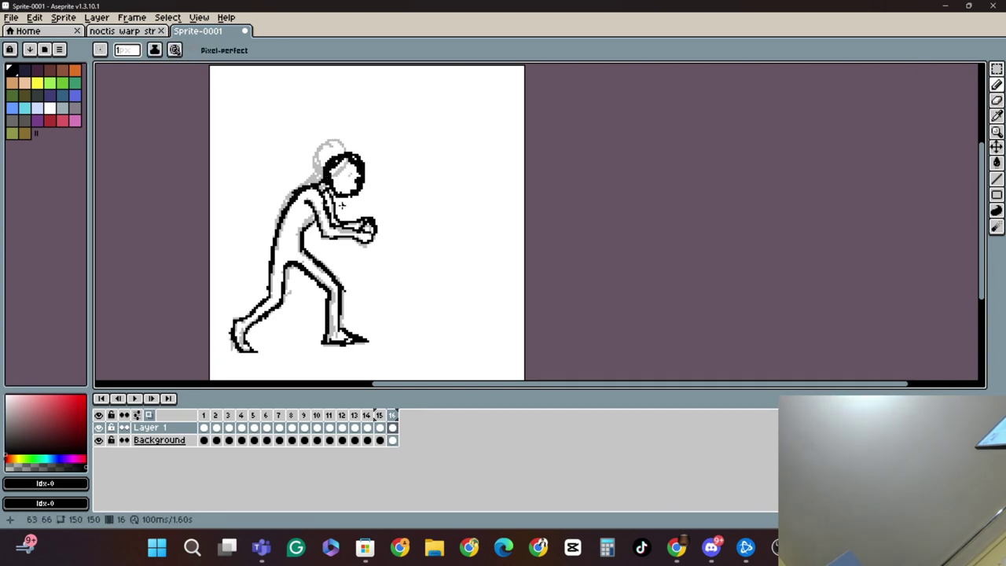
- Undo the last head stroke on frame 16, draw the forearms lower, and erase the old raised forearms
key("ctrl+z")
left_click_drag(328, 251, 355, 259)
left_click_drag(319, 252, 349, 265)
left_click(996, 101)
mouse_move(367, 228)
left_mouse_down()
mouse_move(323, 213)
mouse_move(325, 233)
left_mouse_up()
- Redraw the figure on frame 17 with its arms reaching down toward the front knee and a sword guard at the hands
left_click(997, 85)
key("ctrl+z")
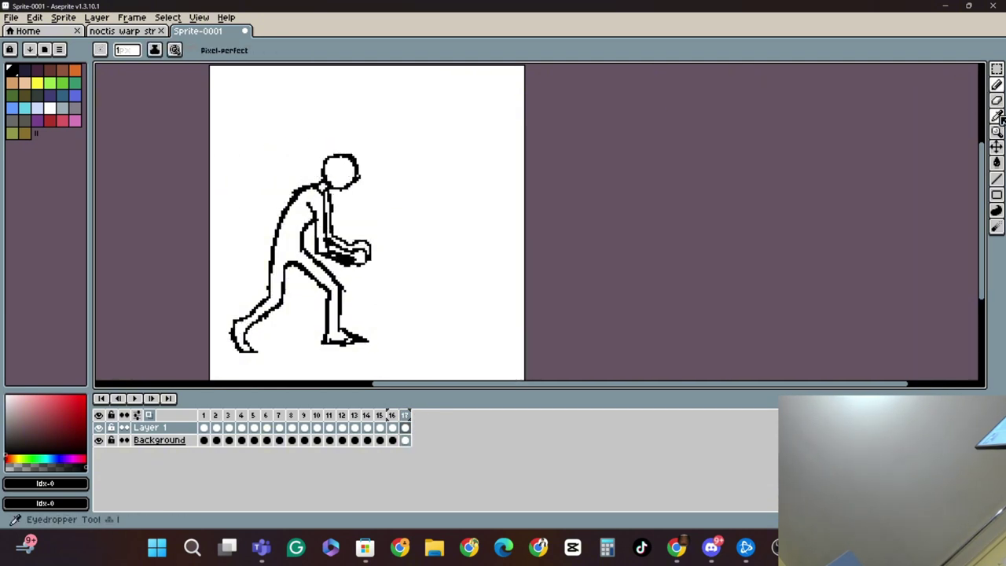
key("ctrl+z")
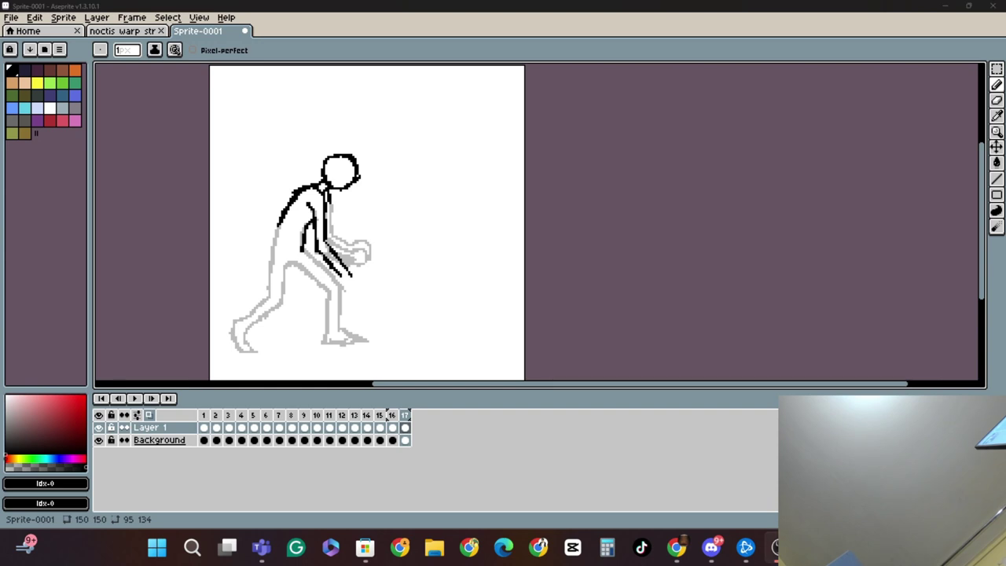
left_click_drag(276, 228, 269, 282)
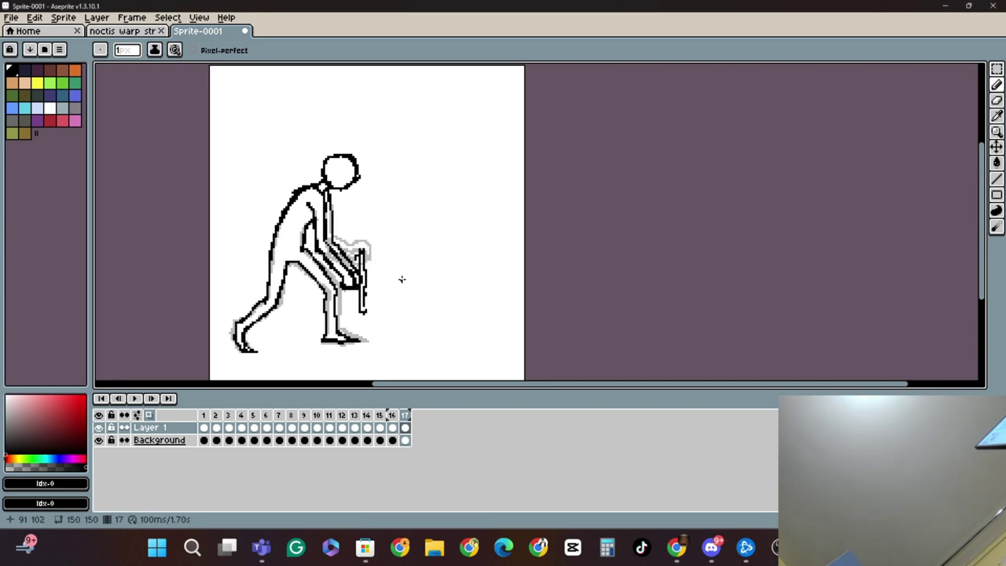
- Draw a large angular slash outline sweeping over the hunched figure to the ground on frame 14, and play the animation
key("Left")
key("Left")
key("Left")
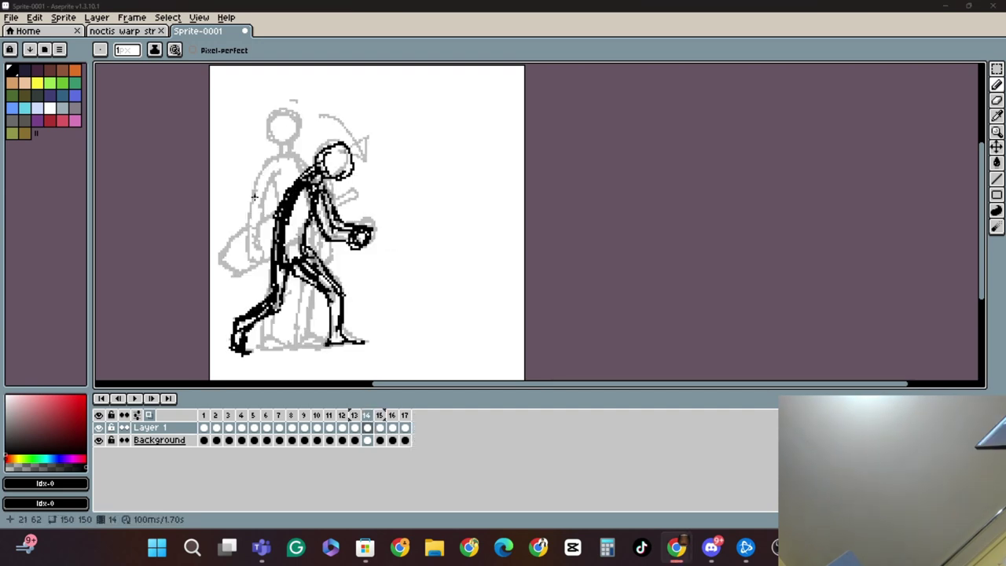
mouse_move(254, 196)
left_mouse_down()
mouse_move(301, 145)
mouse_move(391, 165)
mouse_move(382, 214)
mouse_move(460, 202)
left_mouse_up()
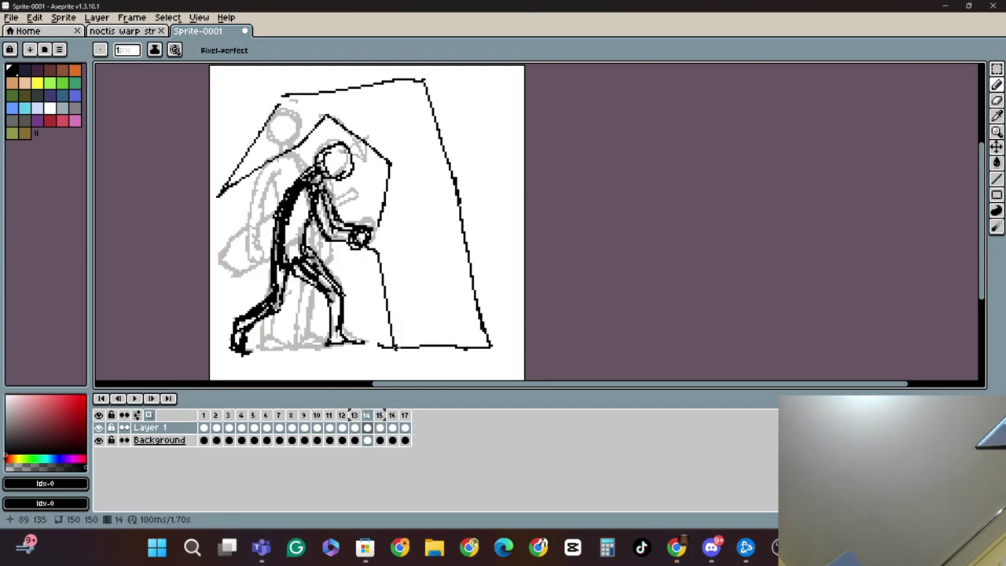
left_click_drag(395, 347, 369, 344)
left_click_drag(386, 299, 398, 345)
key("Return")
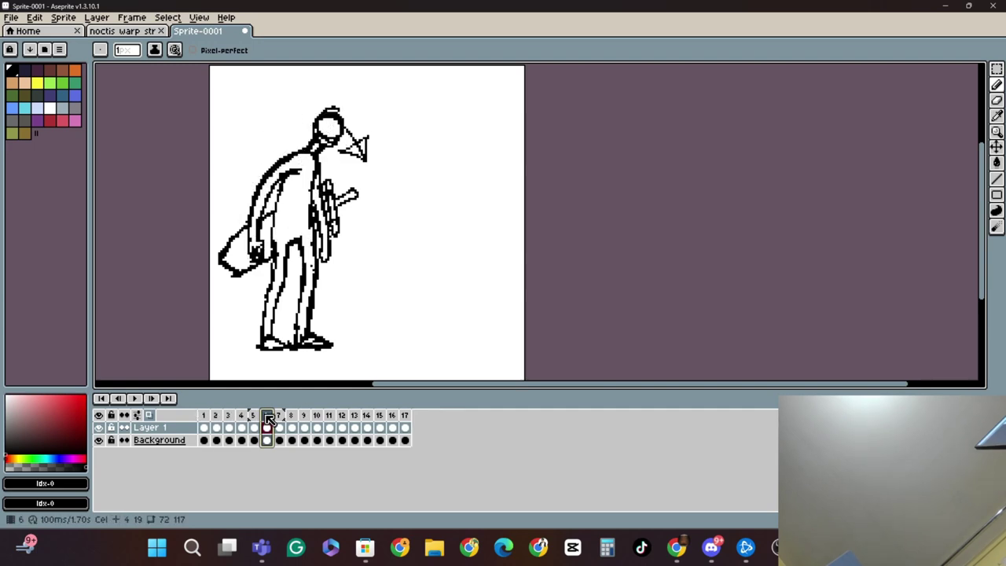
- Erase the lines beside the hands on frame 14 and draw a slanted sword guard there
left_click(369, 414)
left_click(997, 100)
mouse_move(381, 245)
left_mouse_down()
mouse_move(207, 196)
mouse_move(385, 188)
left_mouse_up()
left_click(997, 84)
left_click_drag(377, 207, 364, 281)
- Compare the neighbouring frames, delete frame 14, and play the animation
left_click(355, 414)
left_click(368, 415)
left_click(395, 415)
key("Left")
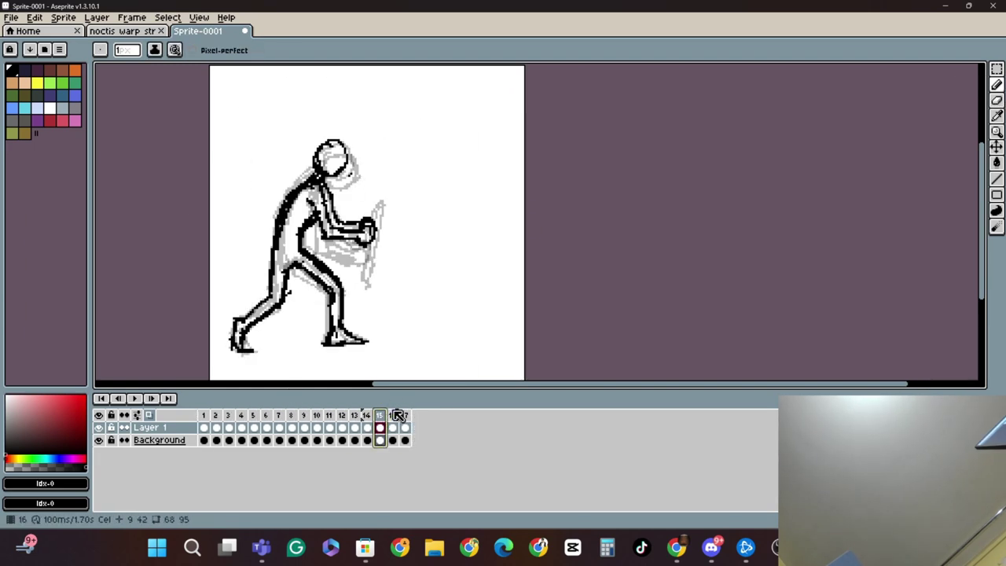
left_click(371, 415)
key("Delete")
left_click(139, 397)
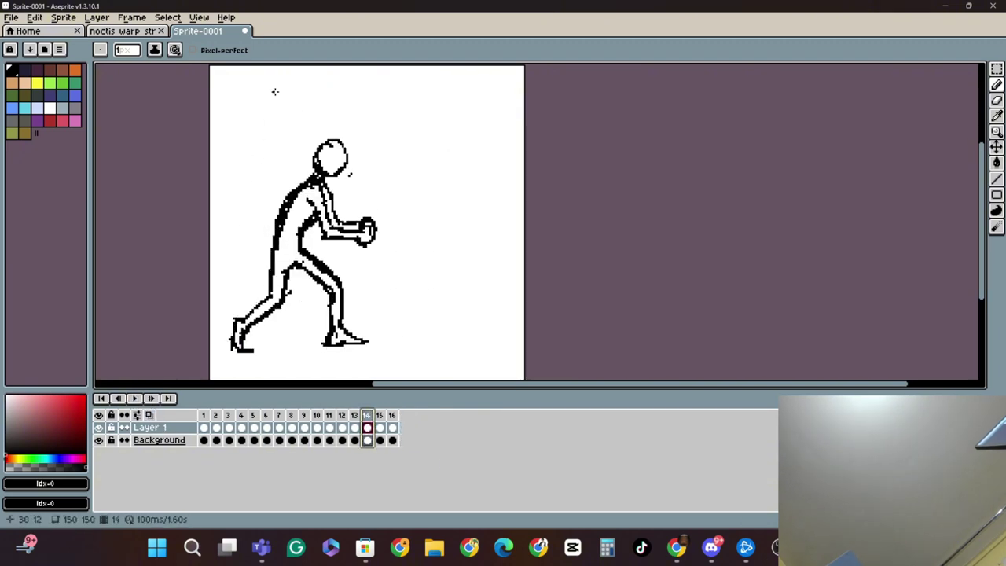
- Draw an upright guard, a wide horizontal blade and a curved overhead slash trail on frame 14, and show frame 15 with onion skinning
left_click_drag(378, 206, 382, 285)
left_click_drag(380, 215, 472, 211)
left_click_drag(384, 266, 466, 265)
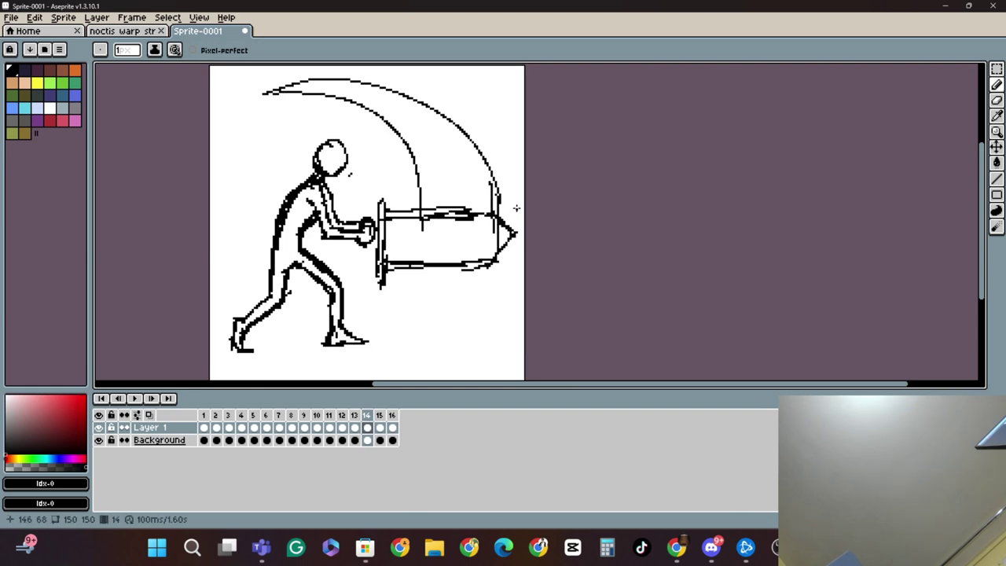
left_click_drag(511, 220, 479, 113)
left_click(380, 415)
left_click(149, 415)
left_click(380, 415)
- Try to draw a slightly tilted sword blade extending from the hands on frame 15
mouse_move(381, 221)
left_mouse_down()
mouse_move(364, 305)
mouse_move(500, 252)
left_mouse_up()
left_click_drag(371, 291, 493, 312)
mouse_move(500, 252)
left_mouse_down()
mouse_move(495, 305)
mouse_move(389, 298)
mouse_move(371, 219)
mouse_move(376, 295)
left_mouse_up()
key("Right")
key("Left")
key("ctrl+z")
key("ctrl+z")
key("ctrl+z")
key("ctrl+z")
key("ctrl+z")
key("ctrl+z")
key("ctrl+z")
key("ctrl+z")
key("ctrl+z")
- Draw a wide horizontal sword blade with a pointed tip on frame 15 and a lower one on frame 16
left_click_drag(379, 228, 511, 228)
left_click_drag(379, 286, 511, 286)
left_click_drag(503, 228, 497, 288)
left_click(392, 415)
left_click_drag(379, 242, 500, 245)
left_click_drag(500, 247, 454, 304)
- Play the animation to review the slash frames
left_click(367, 415)
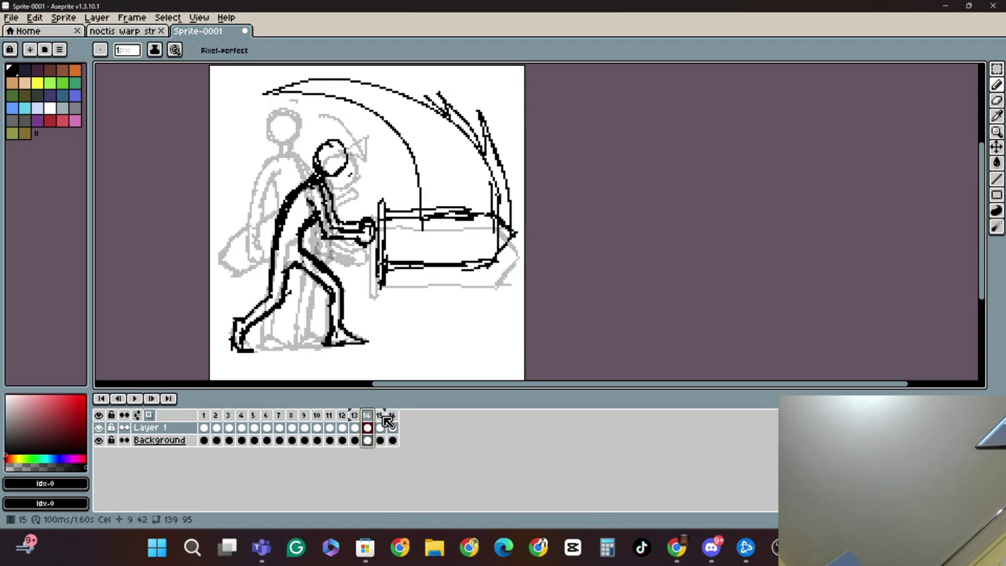
key("Return")
left_click(138, 398)
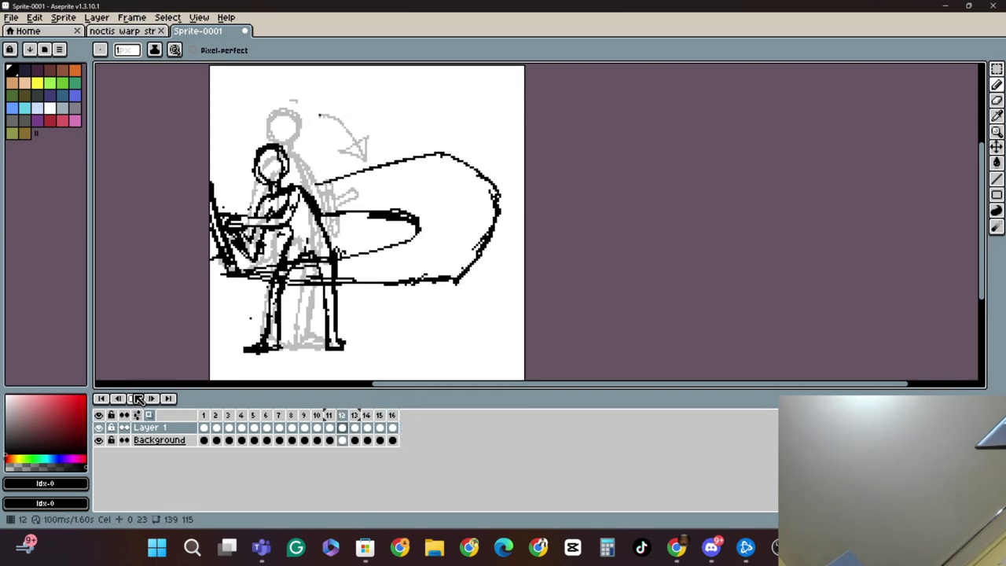
left_click(139, 398)
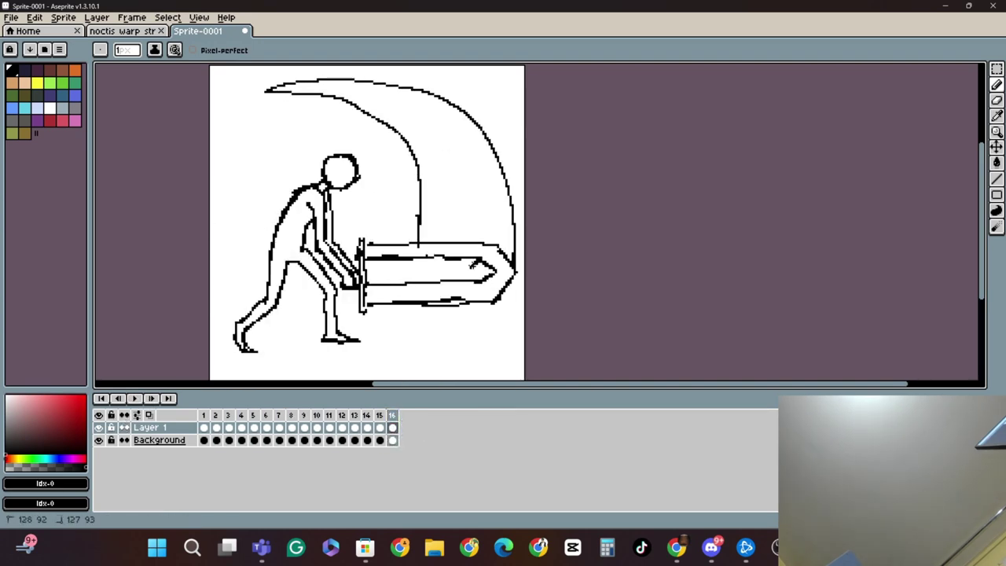
- Undo the last strokes on frame 16 and erase the stray lines along the blade
key("Left")
left_click(393, 416)
key("ctrl+z")
key("ctrl+z")
key("e")
mouse_move(445, 250)
left_mouse_down()
mouse_move(400, 259)
mouse_move(465, 244)
left_mouse_up()
key("b")
- Review frames 13 and 14, replay the animation, and check frame 16
left_click(318, 416)
left_click(354, 417)
left_click(366, 416)
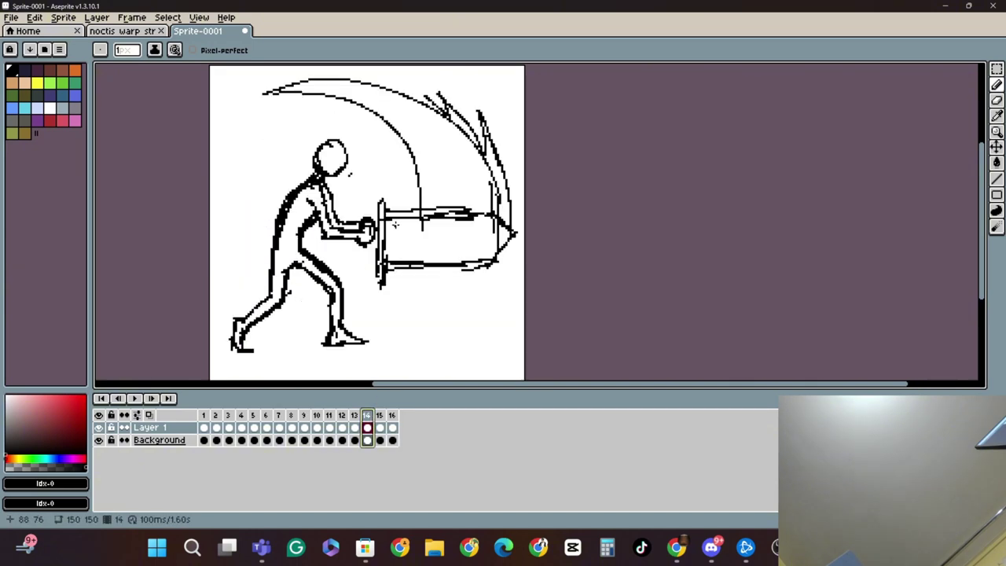
left_click(997, 85)
key("Return")
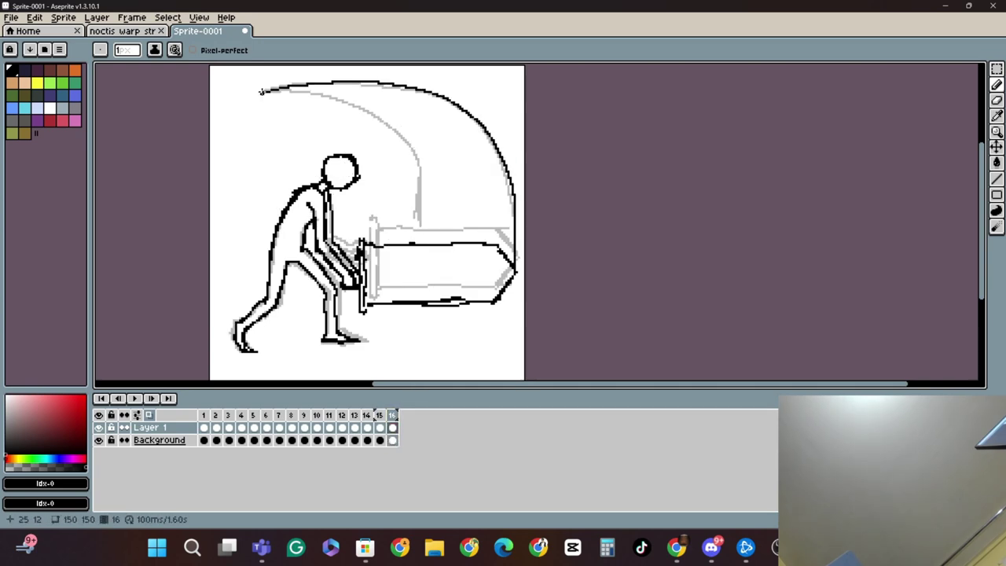
left_click(393, 426)
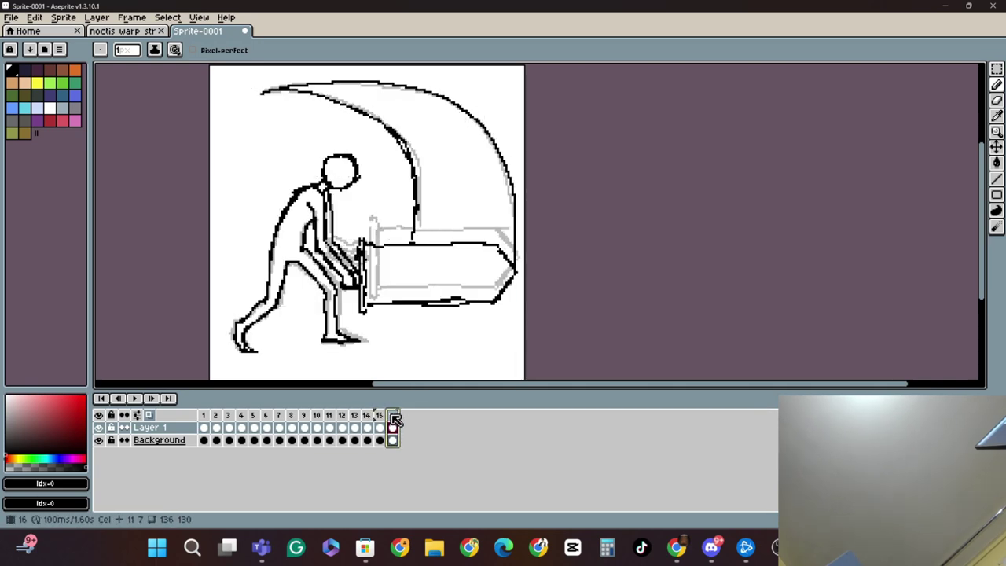
- Sketch a small round creature with a simple face on the ground facing the standing figure on frame 1
left_click(242, 428)
left_click_drag(437, 302, 432, 305)
left_click_drag(425, 330, 456, 329)
left_click(204, 425)
left_click(227, 418)
left_click(204, 427)
left_click_drag(452, 299, 456, 298)
- Draw a large round creature with a spiked crown, two eyes, a smile and a shaded edge on frame 2
left_click(216, 426)
left_click_drag(462, 229, 408, 330)
left_click_drag(473, 229, 425, 343)
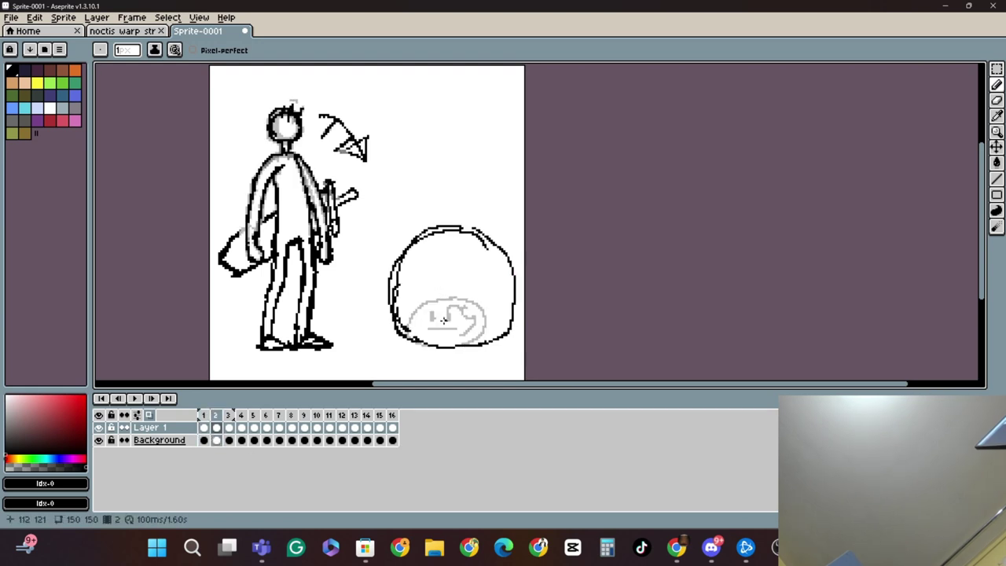
left_click_drag(451, 204, 484, 210)
mouse_move(425, 232)
left_mouse_down()
mouse_move(481, 236)
mouse_move(500, 317)
left_mouse_up()
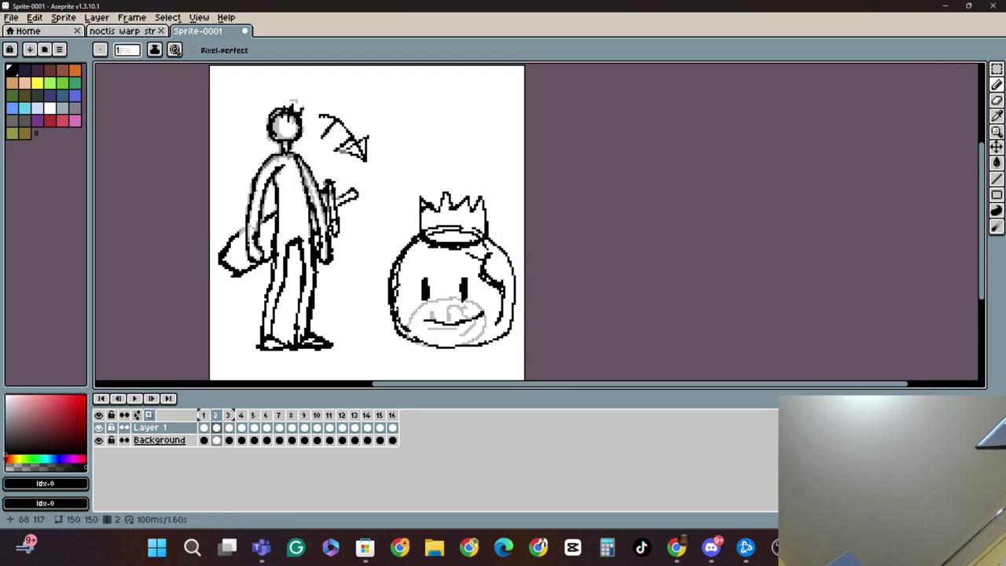
left_click_drag(516, 262, 413, 342)
left_click_drag(469, 253, 485, 254)
- Erase the small round creature from frame 1
left_click(205, 426)
left_click(996, 100)
left_click_drag(412, 322, 483, 322)
- Trace the crowned round creature in black on frame 1, add small surface spots, and return to frame 2
left_click(996, 116)
left_click(421, 241)
left_click(997, 84)
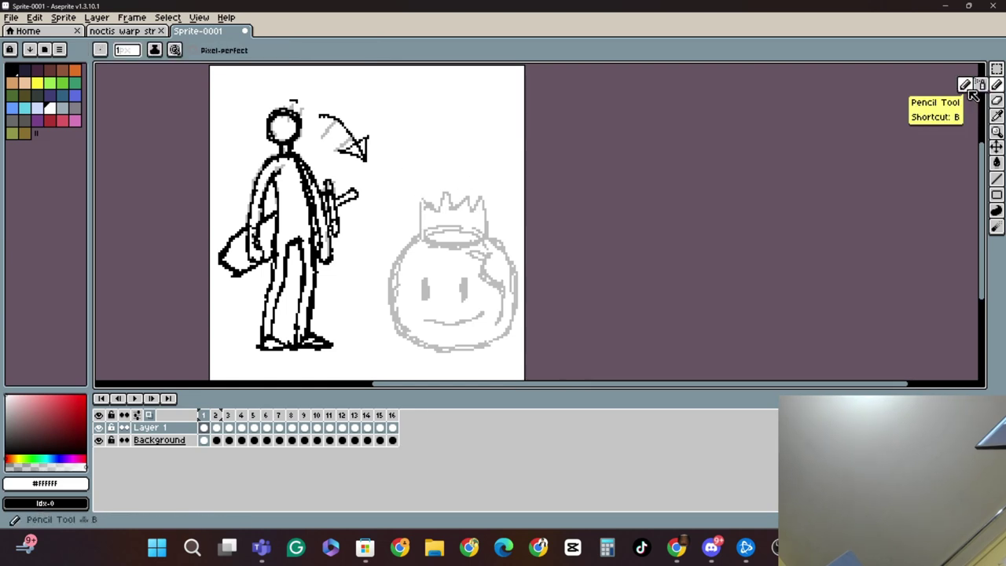
left_click(12, 70)
mouse_move(420, 236)
left_mouse_down()
mouse_move(470, 198)
mouse_move(487, 235)
left_mouse_up()
left_click_drag(422, 237, 486, 239)
mouse_move(419, 238)
left_mouse_down()
mouse_move(442, 350)
mouse_move(489, 237)
left_mouse_up()
left_click_drag(503, 282, 503, 306)
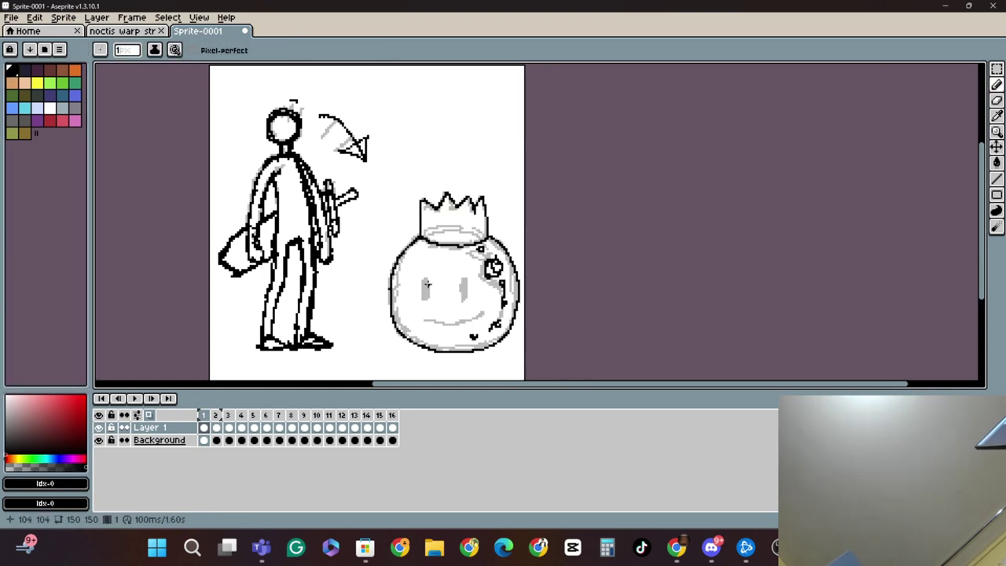
left_click(217, 415)
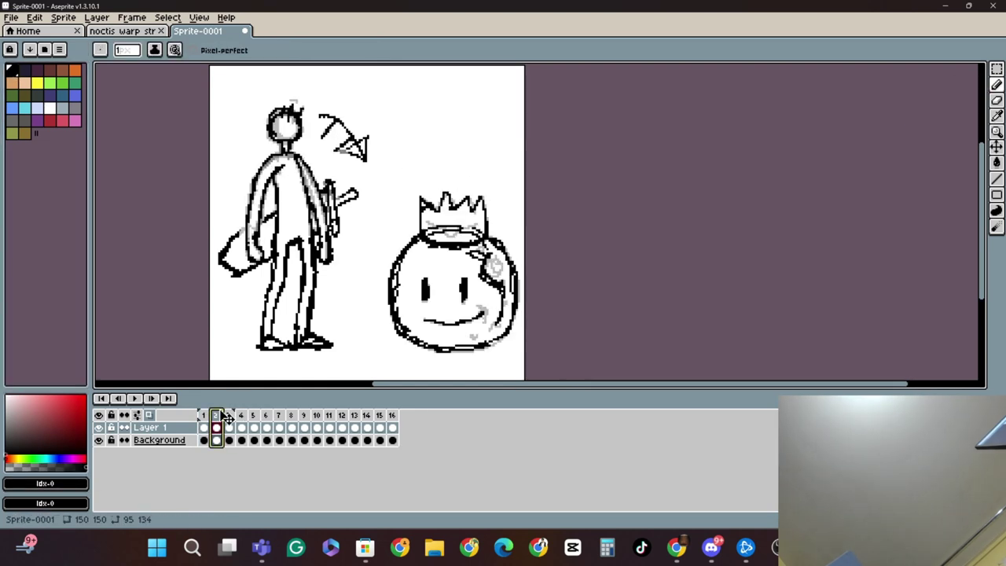
- Touch up the crown base, surface spots and shaded edge of the creature on frame 2
left_click(997, 100)
mouse_move(475, 251)
left_mouse_down()
mouse_move(495, 321)
mouse_move(485, 252)
left_mouse_up()
left_click(996, 84)
left_click_drag(475, 309, 482, 310)
left_click_drag(492, 261, 494, 272)
left_click(228, 415)
left_click(216, 415)
double_click(205, 415)
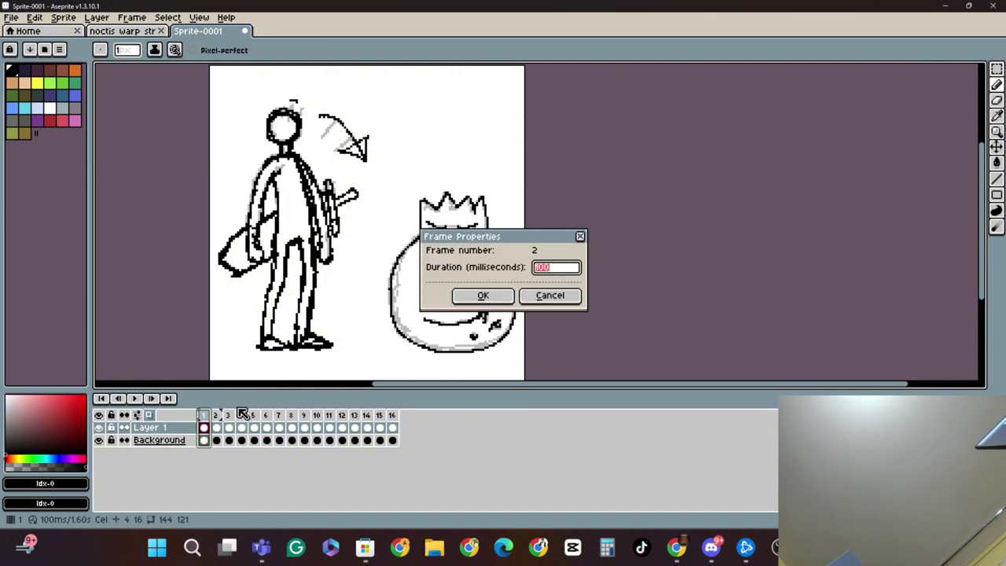
left_click(550, 296)
- Trace the crowned creature on frame 3 with its crown, round body, two eyes, smile and side spots
left_click(216, 415)
left_click(228, 415)
mouse_move(485, 198)
left_mouse_down()
mouse_move(442, 201)
mouse_move(485, 241)
left_mouse_up()
left_click_drag(421, 238, 414, 335)
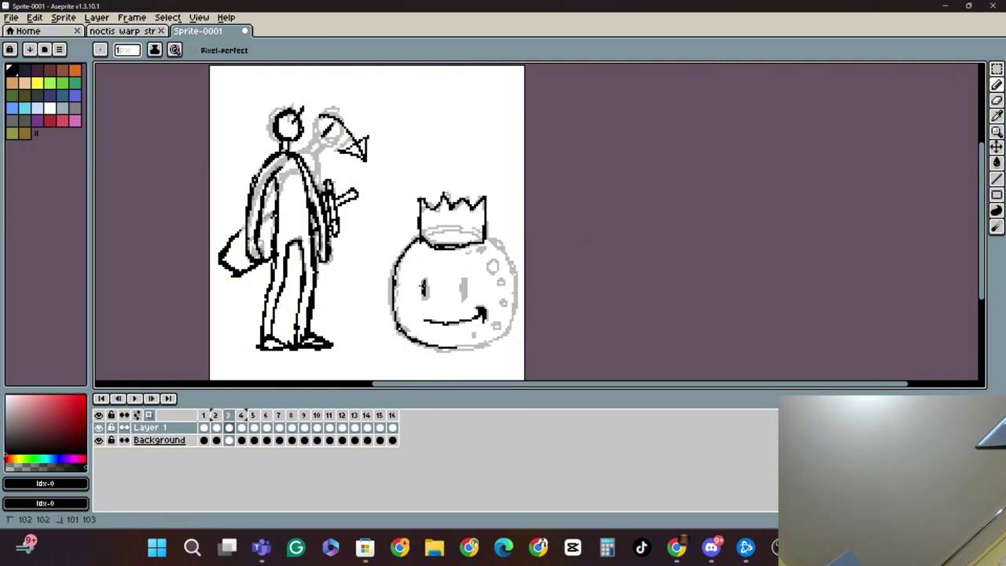
left_click_drag(424, 280, 423, 300)
left_click_drag(464, 280, 463, 300)
left_click_drag(486, 236, 430, 339)
left_click_drag(496, 326, 494, 327)
- Trace the crowned creature on frame 4, covering its body outline, crown, spots, smile and eyes
left_click(241, 415)
mouse_move(421, 237)
left_mouse_down()
mouse_move(393, 303)
mouse_move(501, 338)
left_mouse_up()
left_click_drag(488, 235, 503, 337)
left_click_drag(485, 198, 485, 239)
left_click_drag(485, 238, 429, 241)
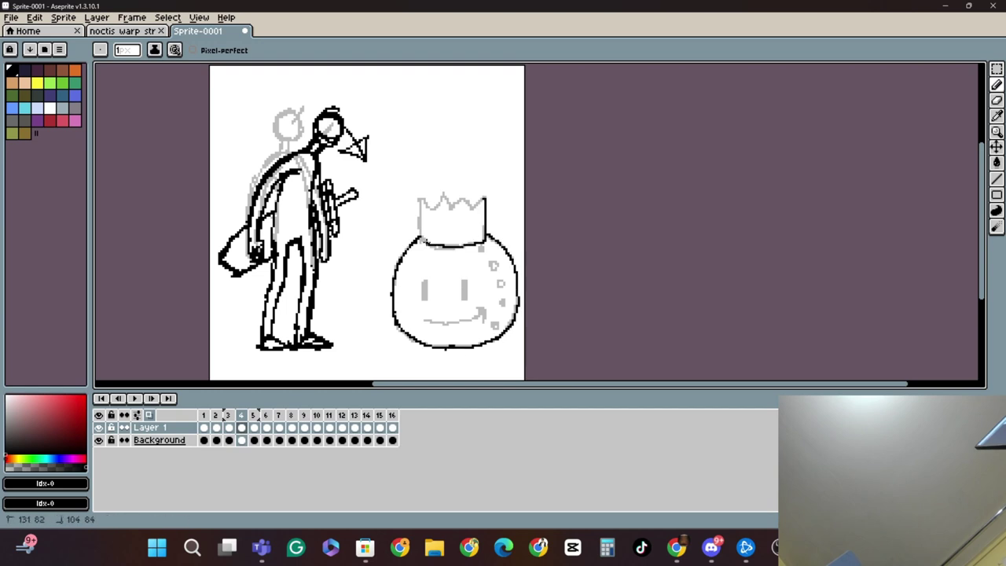
left_click_drag(503, 299, 495, 326)
left_click_drag(484, 311, 422, 319)
mouse_move(424, 281)
left_mouse_down()
mouse_move(424, 301)
mouse_move(463, 301)
left_mouse_up()
- Trace the creature's round outline, crown, eyes and smile on frame 5, undoing the faulty crown strokes
left_click(254, 415)
mouse_move(488, 234)
left_mouse_down()
mouse_move(475, 345)
mouse_move(420, 237)
left_mouse_up()
left_click_drag(485, 240, 487, 217)
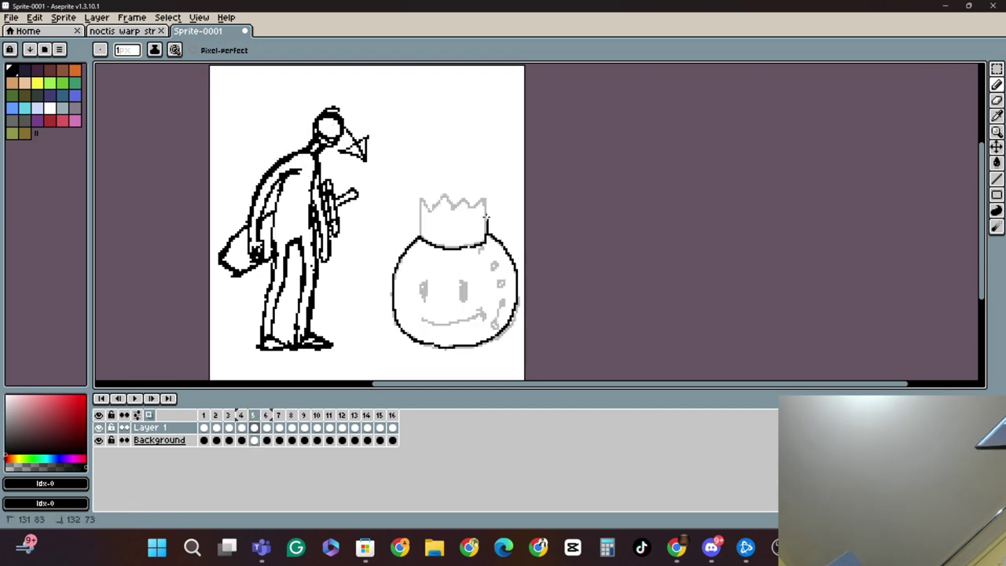
key("ctrl+z")
key("ctrl+z")
left_click_drag(424, 282, 424, 301)
mouse_move(463, 281)
left_mouse_down()
mouse_move(463, 301)
mouse_move(422, 319)
left_mouse_up()
- Play back the animation from frame 1 and stop it
left_click(203, 415)
left_click(135, 398)
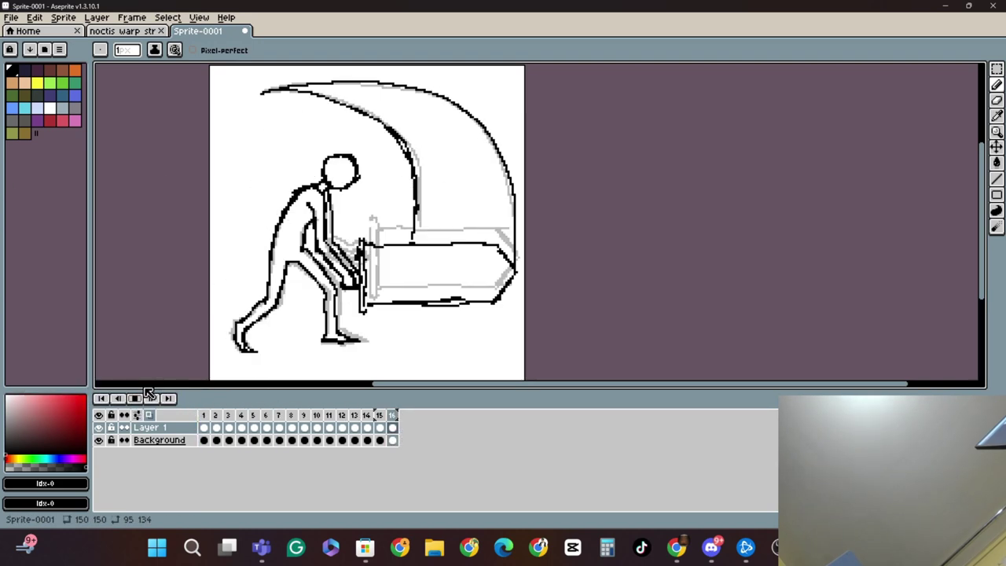
left_click(135, 399)
- Erase the traced crowned creature from frames 2 to 5 on Layer 1
left_click(216, 427)
left_click(254, 427)
left_click(996, 100)
mouse_move(453, 215)
left_mouse_down()
mouse_move(487, 202)
mouse_move(427, 307)
left_mouse_up()
left_click(241, 428)
left_click(229, 427)
left_click(216, 428)
left_click(204, 427)
left_click(217, 427)
- Copy the crowned creature from frame 1 with a rectangular selection and paste it in place on frames 2 to 8
left_click(997, 69)
left_click_drag(378, 167, 525, 368)
left_click(204, 415)
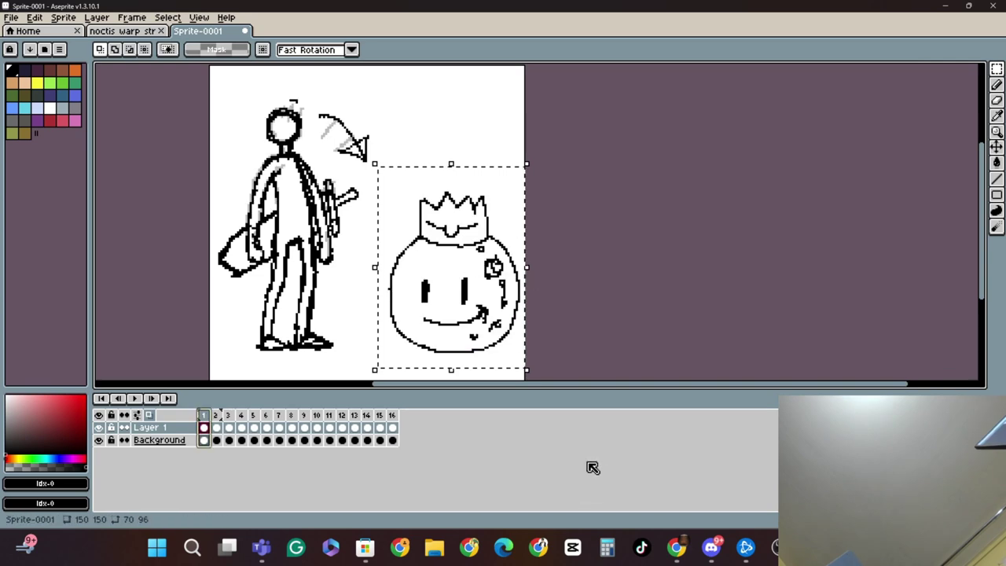
left_click(216, 415)
key("ctrl+v")
left_click(231, 421)
key("ctrl+v")
left_click(280, 419)
key("ctrl+v")
left_click(292, 424)
key("ctrl+v")
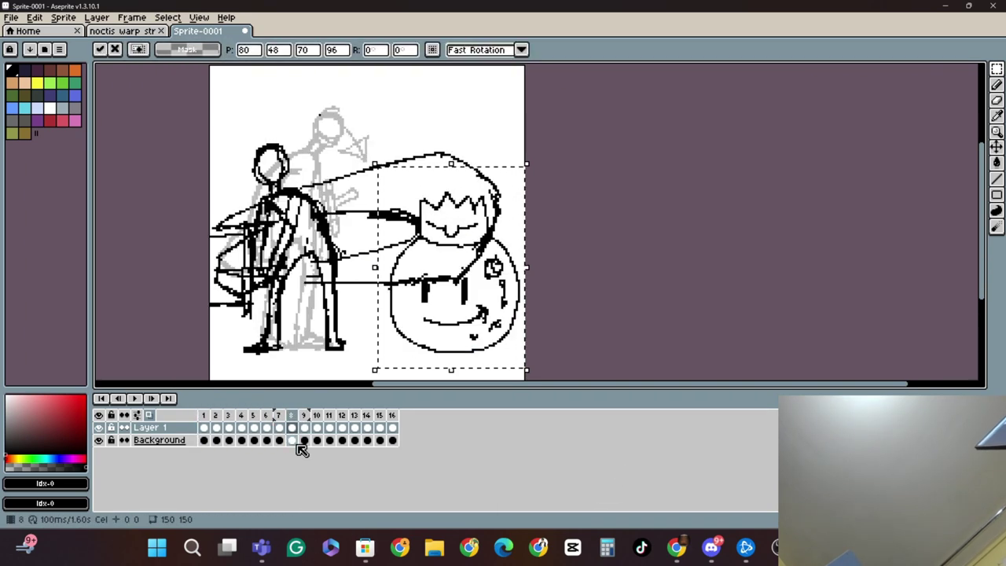
- Paste the copied creature at the same place on frames 9 to 16 and play back the animation
left_click(305, 428)
key("ctrl+v")
left_click(343, 427)
key("ctrl+v")
left_click(381, 427)
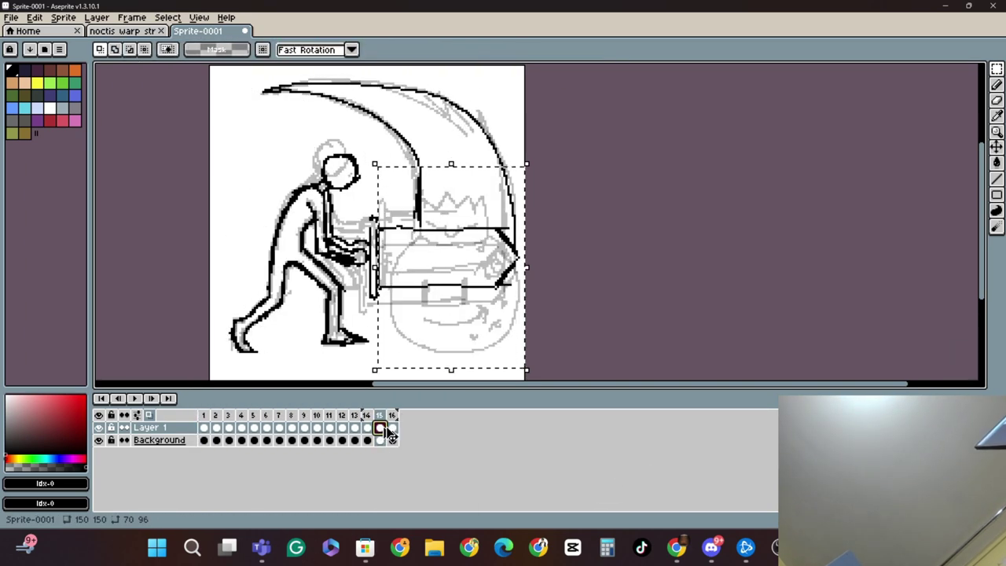
key("ctrl+v")
left_click(392, 428)
key("ctrl+v")
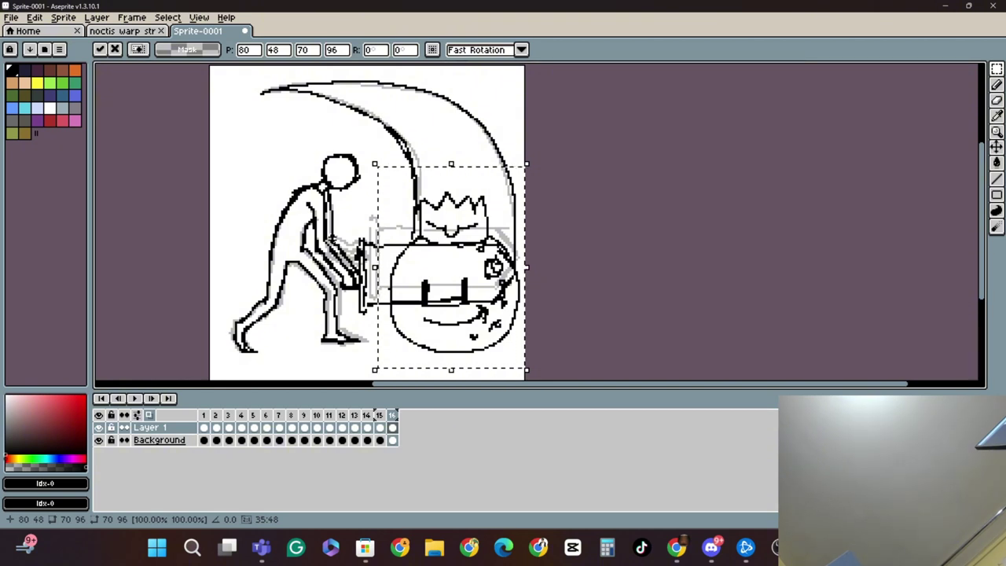
left_click(135, 399)
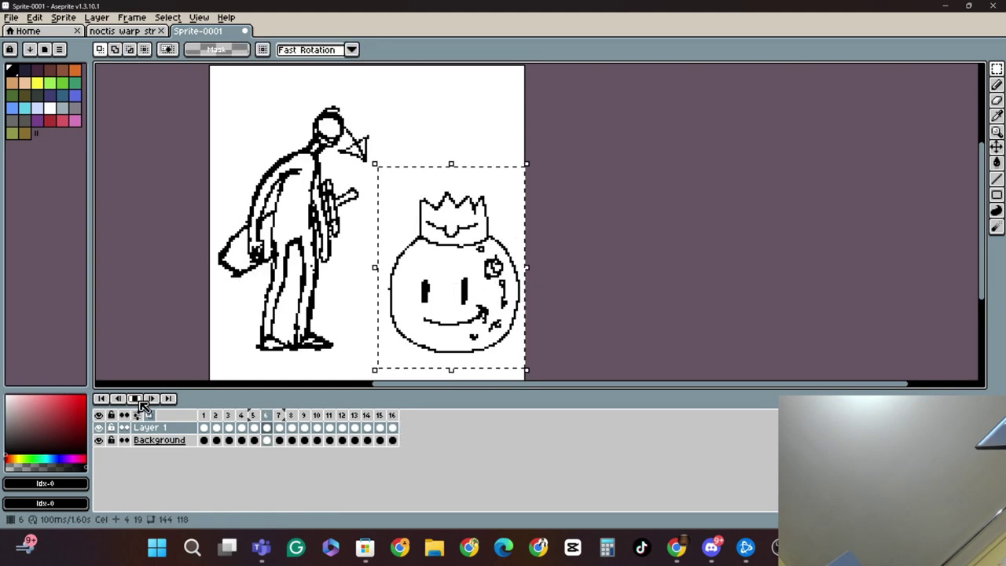
left_click(135, 399)
- Add an empty layer above Layer 1 and choose dark red as the drawing colour
left_click(217, 417)
left_click(242, 416)
left_click(266, 417)
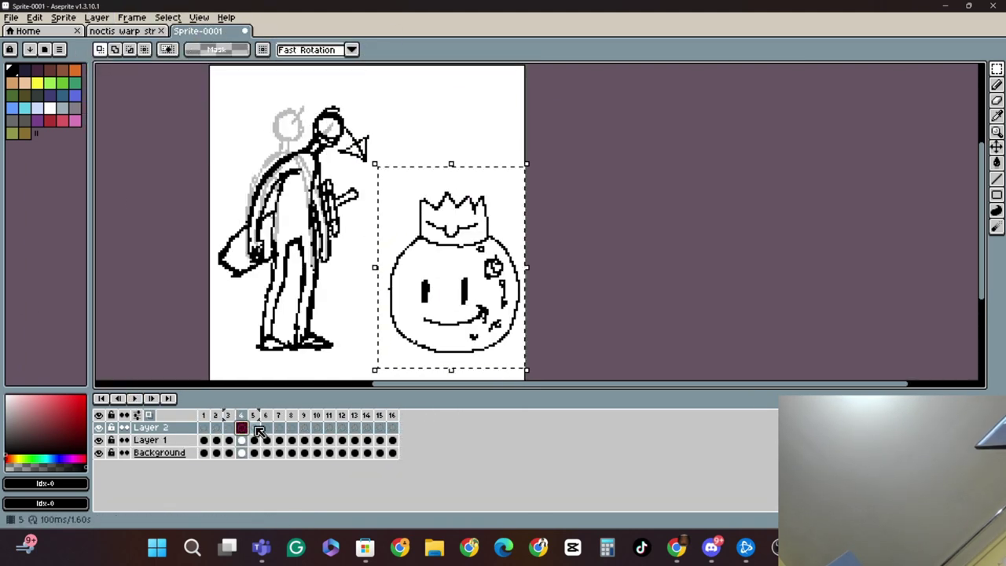
left_click_drag(272, 149, 338, 345)
left_click(49, 120)
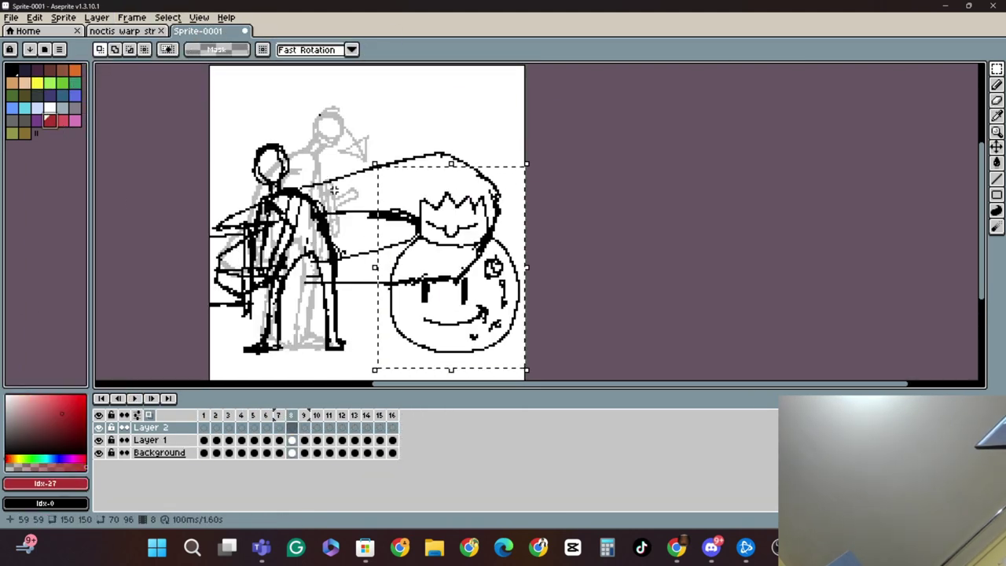
- Try to paint over the wide slash trail on frame 8 in dark red on the top layer
left_click(997, 84)
mouse_move(354, 182)
left_mouse_down()
mouse_move(382, 187)
mouse_move(336, 202)
mouse_move(360, 186)
mouse_move(433, 181)
mouse_move(437, 164)
mouse_move(379, 266)
mouse_move(467, 267)
left_mouse_up()
left_click(997, 84)
left_click(982, 85)
key("ctrl+z")
- Add a layer between Background and Layer 1, clear the selection, and fill frame 8's wide slash trail in dark red
left_click(159, 452)
left_click(96, 17)
left_click(241, 86)
left_click(292, 453)
left_click(168, 17)
left_click(176, 43)
key("ctrl+z")
left_click(997, 84)
left_click(968, 84)
- Fill the wide slash trail in dark red on frames 9 to 12 of Layer 3
left_click(305, 416)
mouse_move(246, 210)
left_mouse_down()
mouse_move(349, 192)
mouse_move(292, 272)
mouse_move(456, 240)
mouse_move(292, 272)
left_mouse_up()
left_click(318, 416)
left_click(330, 416)
mouse_move(250, 208)
left_mouse_down()
mouse_move(426, 194)
mouse_move(293, 272)
left_mouse_up()
left_click(343, 416)
mouse_move(318, 199)
left_mouse_down()
mouse_move(428, 257)
mouse_move(291, 275)
left_mouse_up()
- Fill the overhead slash trail in dark red on frames 14 to 16 and play back the animation
left_click(367, 416)
left_click_drag(434, 255, 494, 228)
left_click(380, 416)
mouse_move(433, 192)
left_mouse_down()
mouse_move(494, 184)
mouse_move(292, 85)
left_mouse_up()
left_click(392, 416)
mouse_move(432, 232)
left_mouse_down()
mouse_move(456, 163)
mouse_move(420, 105)
mouse_move(290, 88)
left_mouse_up()
left_click(136, 399)
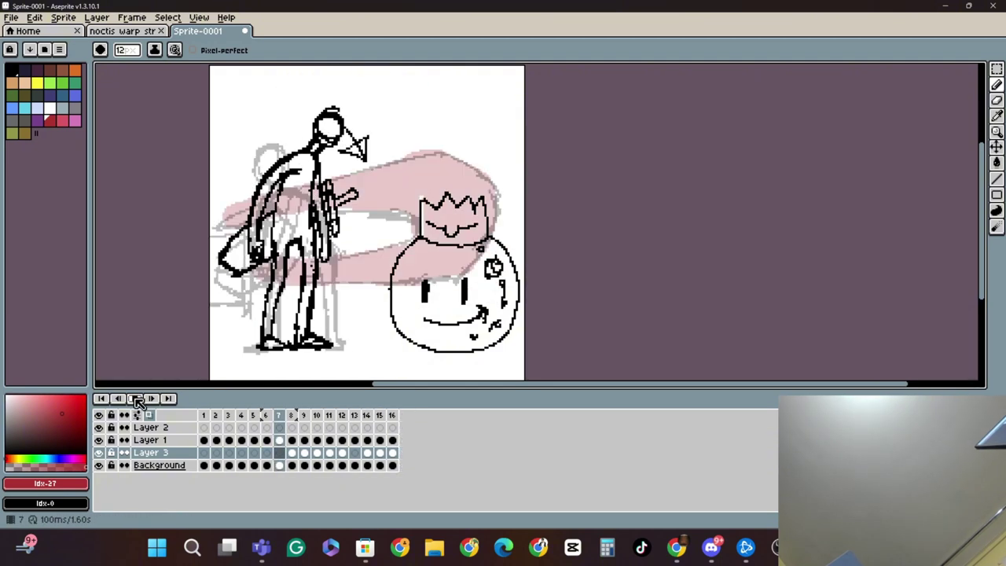
- Erase the crowned creature from every frame of Layer 1 with a 13 px eraser and play back the animation
left_click(217, 440)
left_click(997, 100)
key("Return")
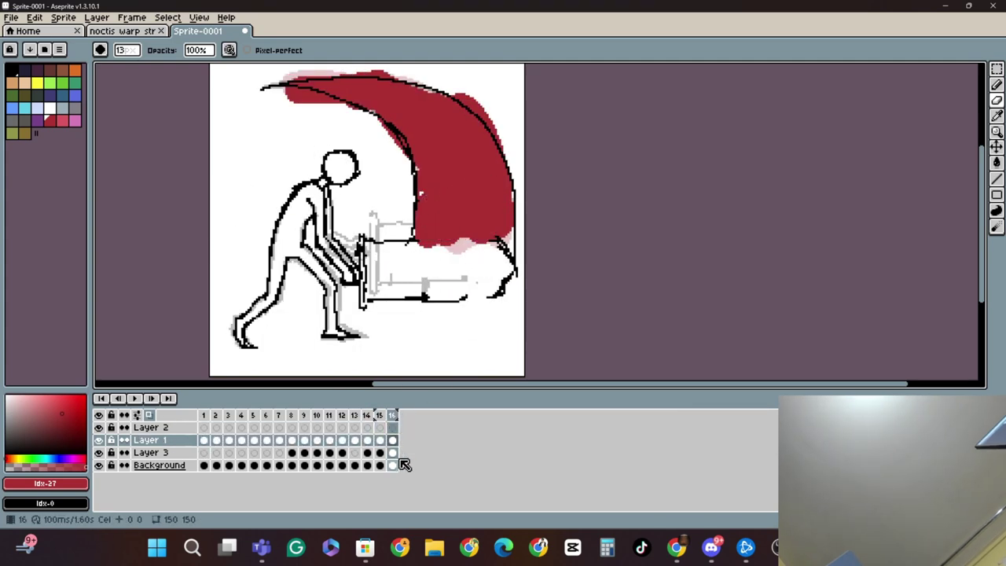
left_click(134, 398)
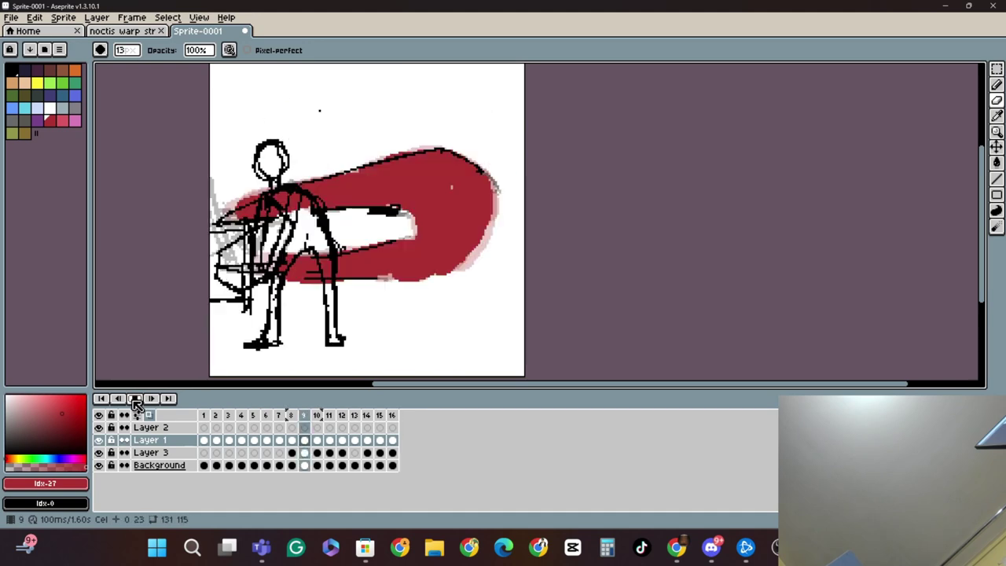
left_click(135, 399)
- Erase the motion arrow beside the figure's head on the opening frames and step through to frame 16
left_click(205, 415)
left_click(217, 415)
left_click_drag(326, 118, 365, 157)
left_click(230, 416)
key("Right")
key("Right")
key("Right")
key("Right")
key("Right")
key("Right")
key("Right")
key("Right")
key("Right")
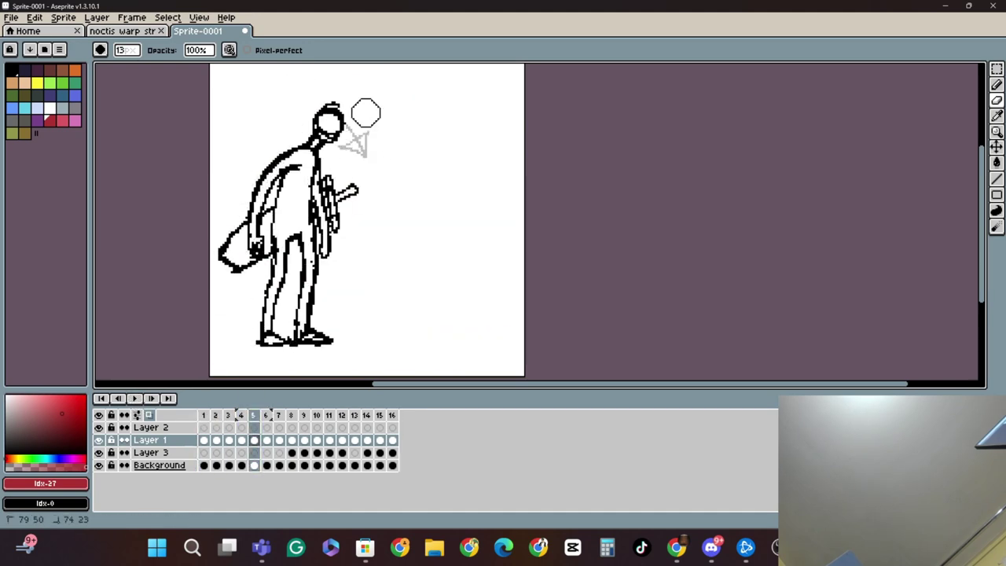
left_click_drag(342, 429, 406, 423)
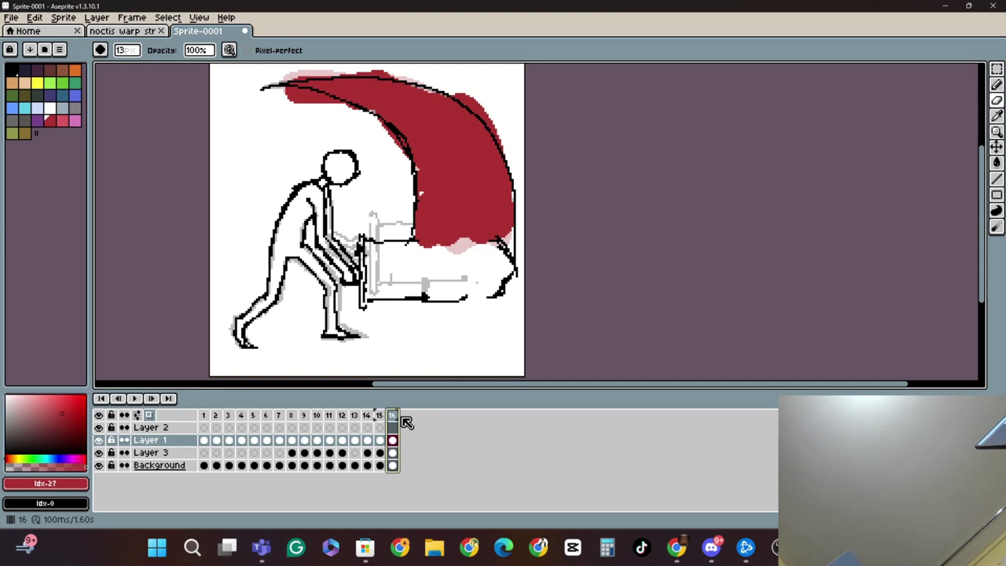
- Choose the dark navy palette colour for the Pencil tool
left_click(676, 547)
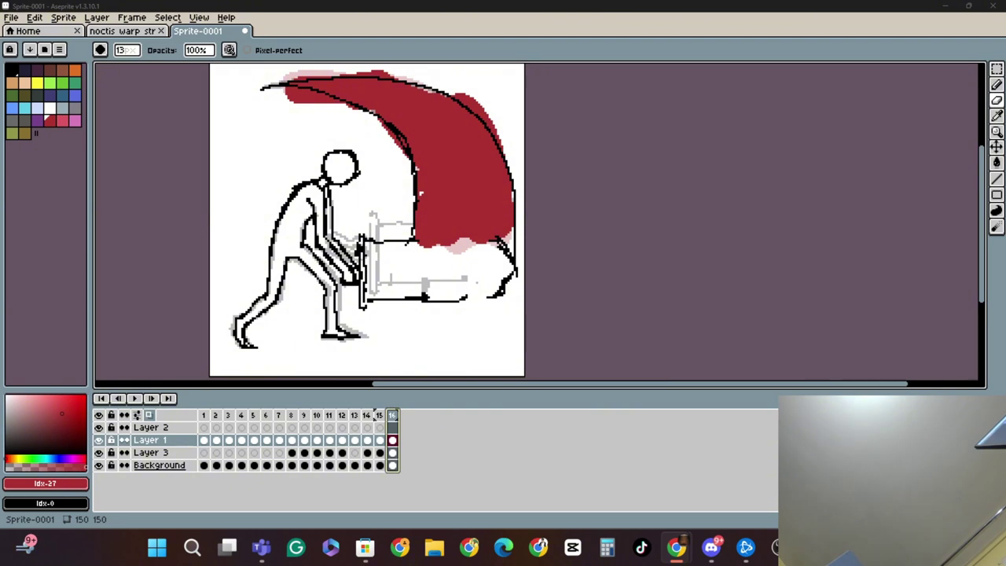
left_click(25, 70)
left_click(997, 84)
- Try to paint over the overhead slash trail on frame 16 in dark navy
mouse_move(427, 238)
left_mouse_down()
mouse_move(415, 107)
mouse_move(501, 232)
left_mouse_up()
mouse_move(237, 88)
left_mouse_down()
mouse_move(288, 89)
mouse_move(475, 234)
left_mouse_up()
key("ctrl+z")
key("ctrl+z")
key("ctrl+z")
key("ctrl+z")
key("ctrl+z")
key("ctrl+z")
- Repaint the wide slash trail on frame 8 of Layer 3 in dark navy
left_click(294, 442)
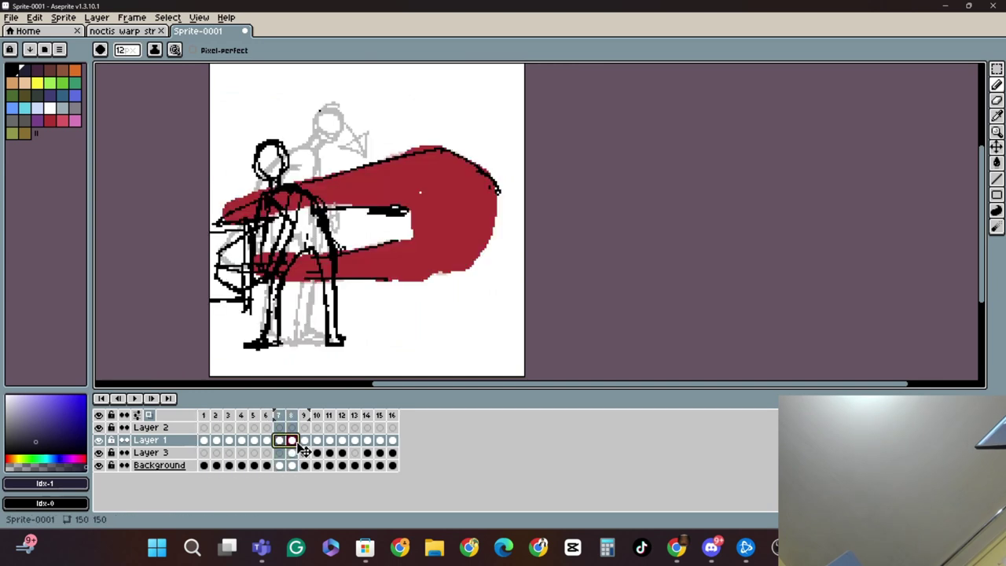
left_click(291, 428)
left_click(99, 428)
left_click(99, 428)
left_click(291, 453)
mouse_move(277, 266)
left_mouse_down()
mouse_move(430, 258)
mouse_move(429, 151)
mouse_move(226, 211)
mouse_move(452, 169)
mouse_move(408, 271)
mouse_move(291, 275)
left_mouse_up()
- Set the brush size to 9 px and repaint the wide slash trail on frames 9 and 10 in dark navy
left_click(304, 452)
left_click(126, 50)
left_click(133, 66)
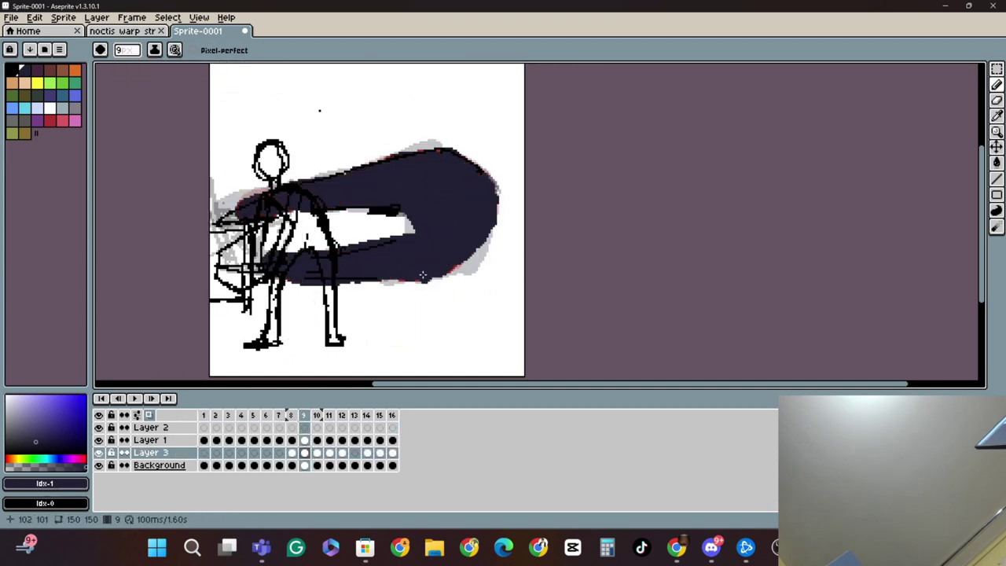
key("Right")
mouse_move(263, 208)
left_mouse_down()
mouse_move(452, 161)
mouse_move(471, 243)
mouse_move(401, 267)
mouse_move(290, 260)
mouse_move(429, 169)
mouse_move(472, 252)
mouse_move(286, 267)
left_mouse_up()
- Repaint the wide slash trail on frames 11 and 12 in dark navy
key("Right")
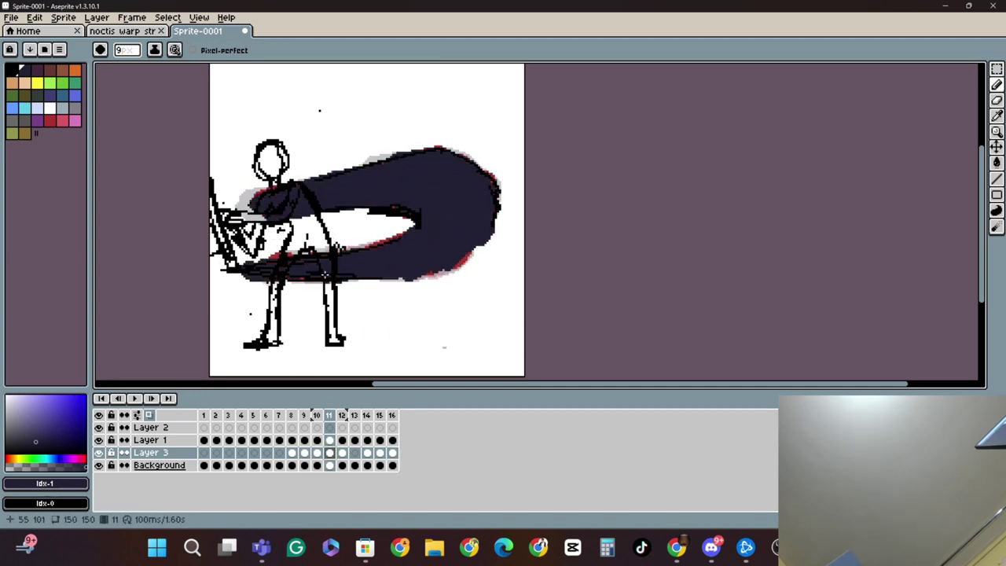
key("Right")
mouse_move(291, 200)
left_mouse_down()
mouse_move(375, 195)
mouse_move(453, 164)
left_mouse_up()
left_click_drag(381, 258, 284, 269)
- Repaint the overhead slash trail on frame 14 in dark navy
key("Right")
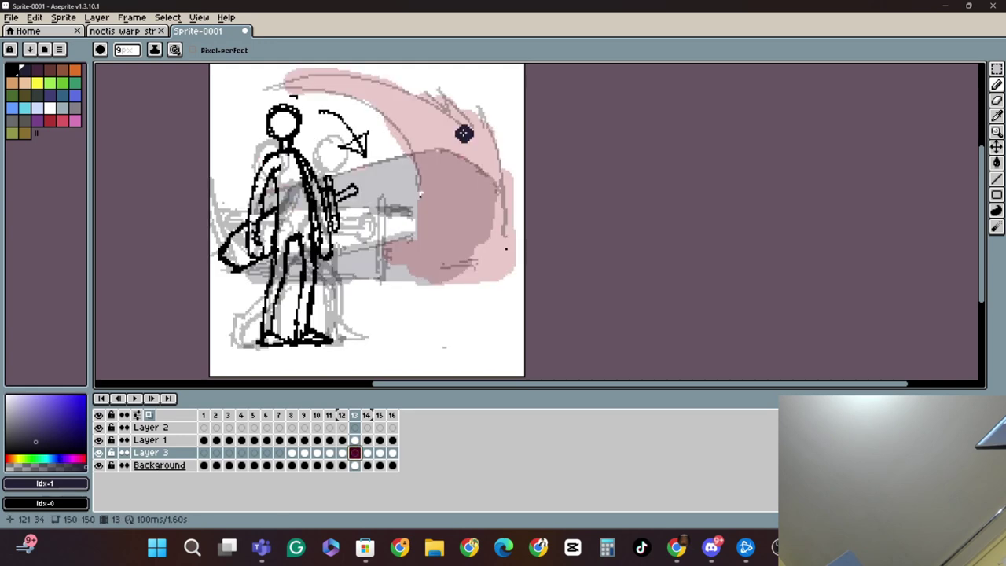
key("Right")
mouse_move(280, 85)
left_mouse_down()
mouse_move(458, 128)
mouse_move(415, 174)
left_mouse_up()
mouse_move(433, 237)
left_mouse_down()
mouse_move(495, 184)
mouse_move(431, 180)
mouse_move(419, 82)
mouse_move(269, 81)
left_mouse_up()
- Erase the excess paint along the edges of the overhead slash trail on frame 15 of Layer 3
key("Right")
key("e")
left_click_drag(401, 171, 250, 105)
left_click_drag(981, 236, 982, 152)
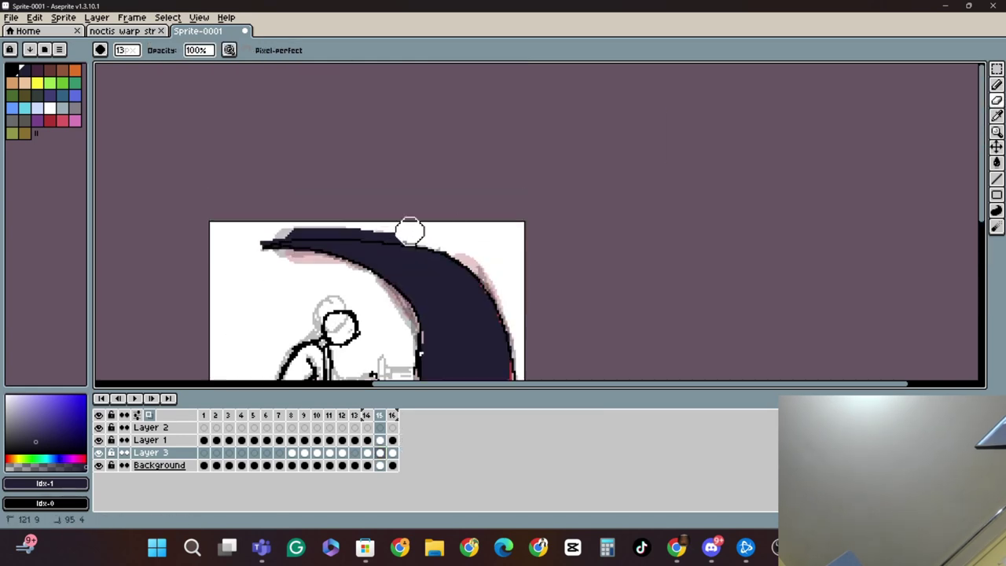
left_click_drag(409, 231, 267, 229)
left_click_drag(981, 187, 982, 258)
left_click_drag(499, 264, 435, 275)
- Repaint the overhead slash trail on frame 16 in dark navy and erase the overspill along its outline
left_click(393, 453)
key("b")
mouse_move(448, 213)
left_mouse_down()
mouse_move(453, 240)
mouse_move(382, 119)
mouse_move(473, 146)
left_mouse_up()
key("e")
left_click_drag(465, 118, 505, 179)
left_click_drag(278, 118, 347, 132)
key("b")
mouse_move(503, 189)
left_mouse_down()
mouse_move(418, 117)
mouse_move(476, 240)
left_mouse_up()
- Erase the navy overspill around the wide slash trail and over the sword on frame 8 of Layer 3
left_click(242, 456)
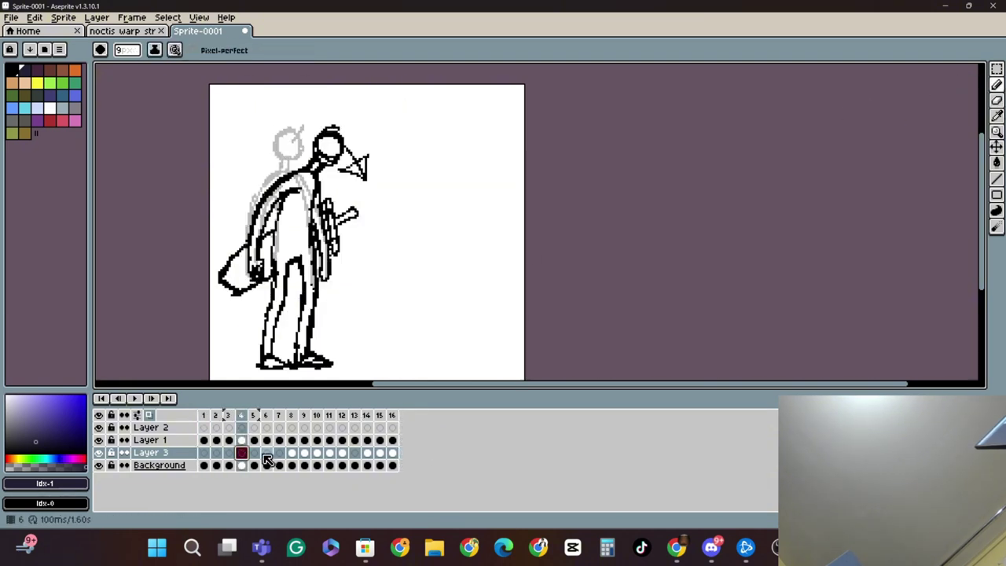
left_click(292, 455)
left_click(997, 99)
left_click_drag(441, 165, 223, 226)
mouse_move(224, 226)
left_mouse_down()
mouse_move(305, 246)
mouse_move(268, 229)
mouse_move(286, 225)
mouse_move(273, 221)
left_mouse_up()
- Erase the navy paint covering the sword on frames 9 to 12 and on frame 14
left_click(304, 453)
left_click(316, 453)
left_click(328, 452)
left_click(272, 224)
left_click(342, 452)
left_click(354, 452)
key("Right")
key("Right")
key("Right")
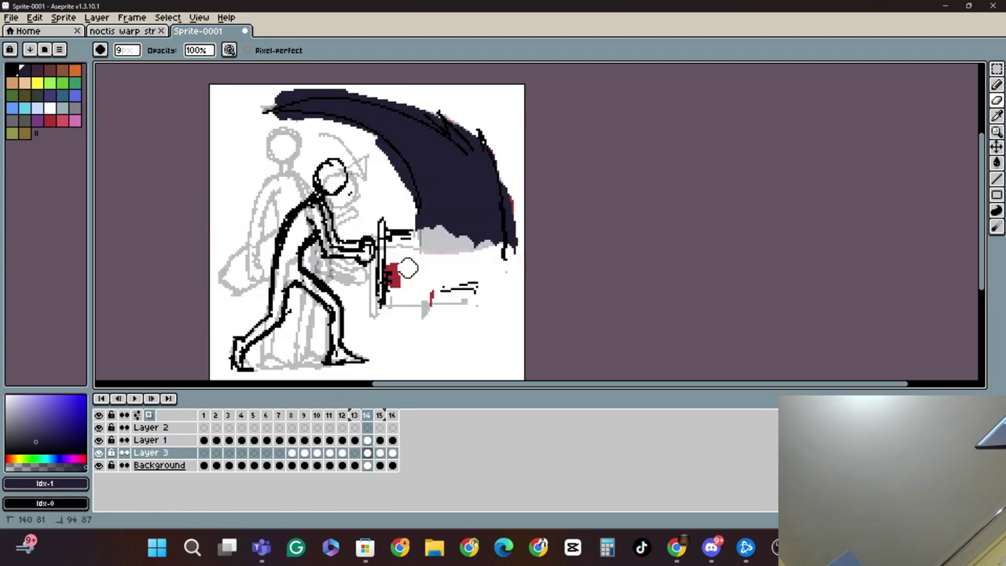
- Add a new layer directly above the background and start painting the sword grey on its frame 8
left_click(291, 453)
left_click(161, 466)
left_click(98, 18)
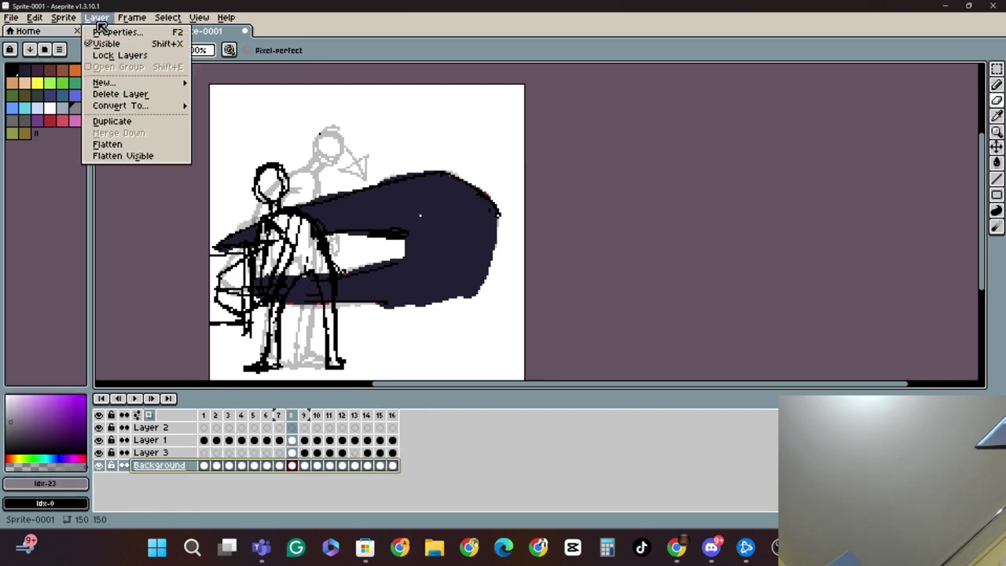
left_click(105, 83)
left_click(225, 81)
key("b")
mouse_move(223, 305)
left_mouse_down()
mouse_move(233, 272)
mouse_move(231, 318)
left_mouse_up()
- Set the pencil brush size to 6 px and fill the sword blade with grey on frame 1 of Layer 4
left_click(205, 465)
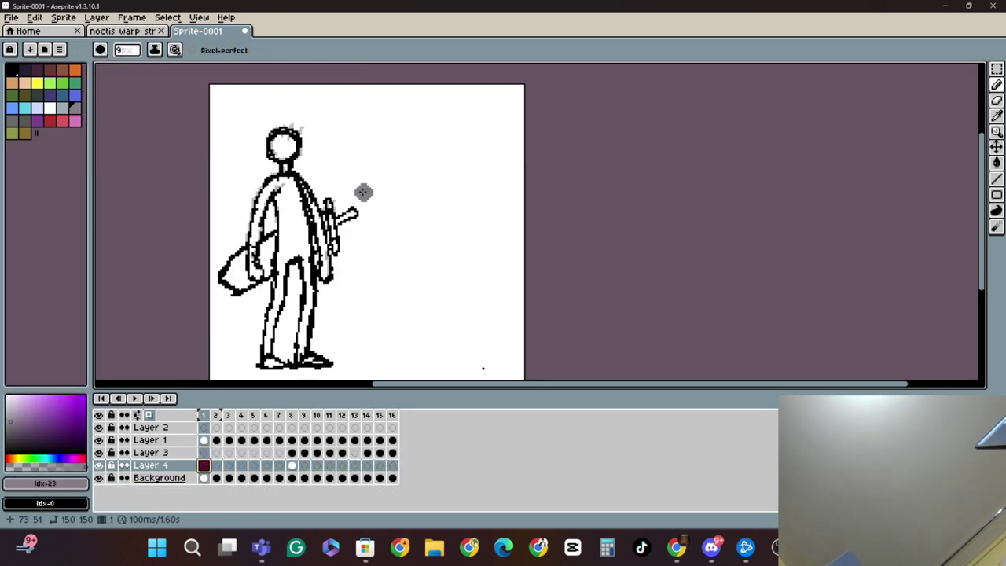
left_click(997, 85)
left_click(123, 49)
left_click(124, 66)
mouse_move(266, 250)
left_mouse_down()
mouse_move(234, 277)
mouse_move(264, 270)
left_mouse_up()
- Fill the sword blade behind the standing figure with grey on frames 2 to 7 of Layer 4
left_click(216, 465)
left_click(229, 466)
left_click(241, 467)
left_click(253, 466)
left_click(266, 465)
left_click(279, 465)
- Fill the sword with grey on frames 8 to 12, where the figure performs the wide slash
left_click(291, 465)
left_click(304, 466)
left_click_drag(212, 250, 212, 266)
left_click(317, 465)
left_click(329, 466)
left_click(342, 466)
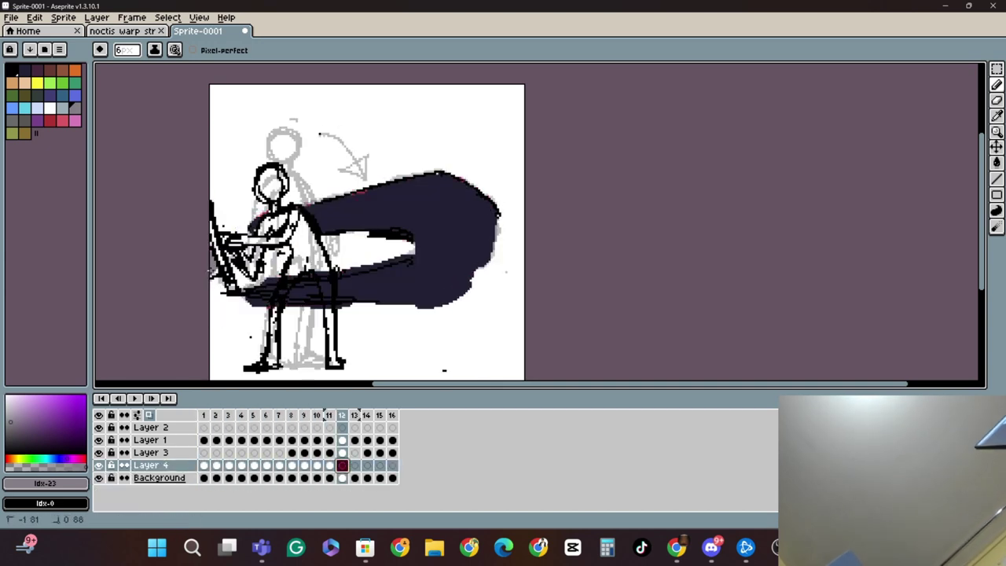
- Fill the sword blade with grey on frames 13 to 16 of Layer 4
left_click(354, 465)
left_click_drag(269, 241, 236, 281)
left_click(367, 465)
mouse_move(395, 239)
left_mouse_down()
mouse_move(451, 292)
mouse_move(503, 289)
mouse_move(470, 270)
mouse_move(463, 296)
left_mouse_up()
left_click(380, 478)
left_click(392, 466)
left_click(379, 465)
mouse_move(401, 264)
left_mouse_down()
mouse_move(454, 255)
mouse_move(408, 303)
mouse_move(464, 306)
mouse_move(444, 314)
left_mouse_up()
left_click(392, 465)
- Play back the animation and add two duplicate frames after frame 16
left_click(135, 399)
left_click(135, 398)
left_click(379, 465)
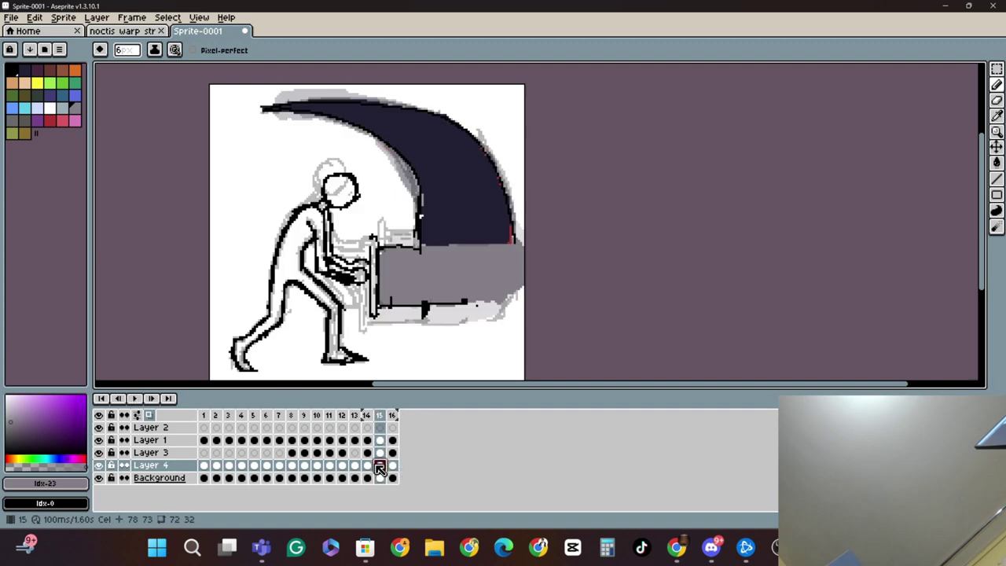
left_click(392, 466)
key("alt+n")
key("alt+n")
- Rename Layer 4 as "grey sword colour"
double_click(159, 465)
type("grey colour")
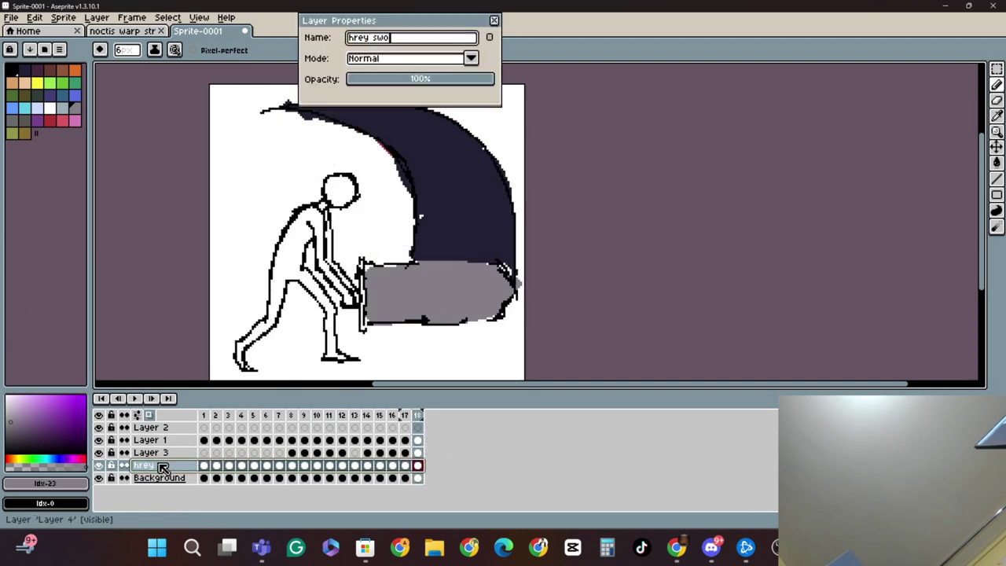
double_click(159, 464)
type("grey sword colour")
key("Return")
- Rename Layer 3 as "smear afect" and erase its overhead slash trail on frame 18
left_click(99, 453)
left_click(99, 453)
double_click(173, 453)
type("smear afect")
key("Return")
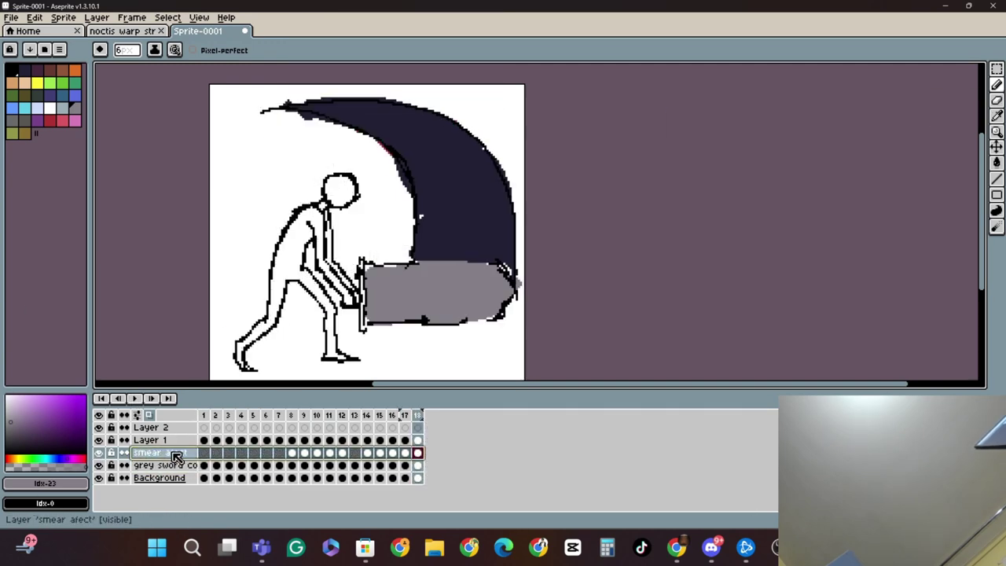
left_click(997, 101)
mouse_move(424, 245)
left_mouse_down()
mouse_move(397, 117)
mouse_move(291, 106)
left_mouse_up()
- Check the contents of Layer 1 by toggling its visibility and rename it as "line art"
left_click(153, 440)
left_click(101, 440)
left_click(100, 440)
double_click(150, 441)
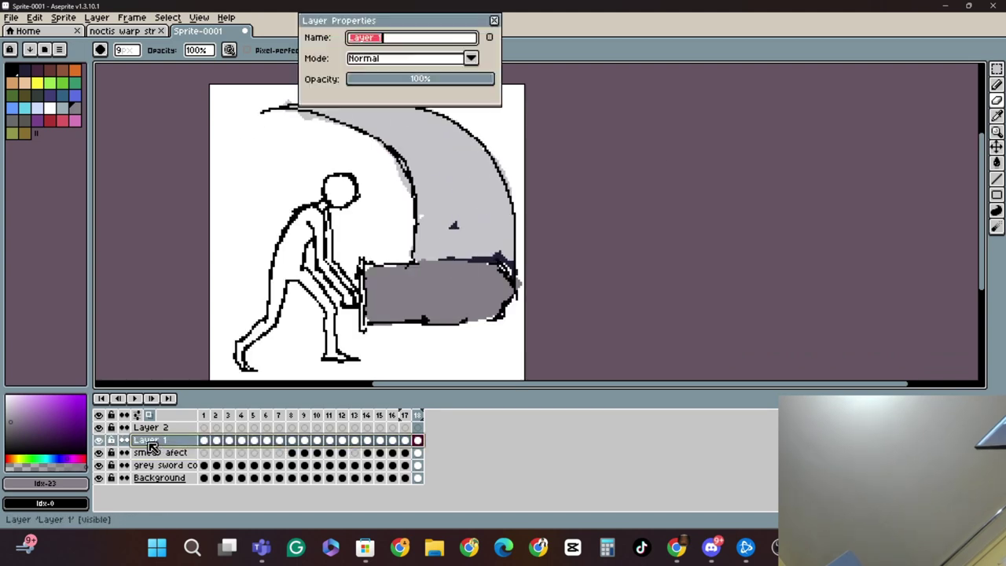
type("line art")
key("Return")
- Add two duplicate frames after frame 18 and play back the animation
left_click(419, 465)
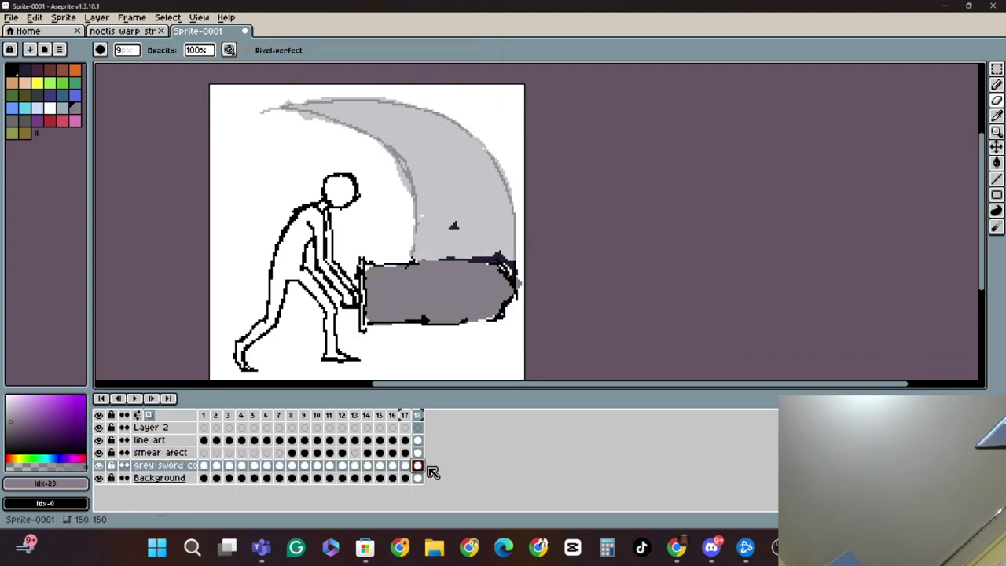
key("alt+n")
key("alt+n")
left_click(136, 399)
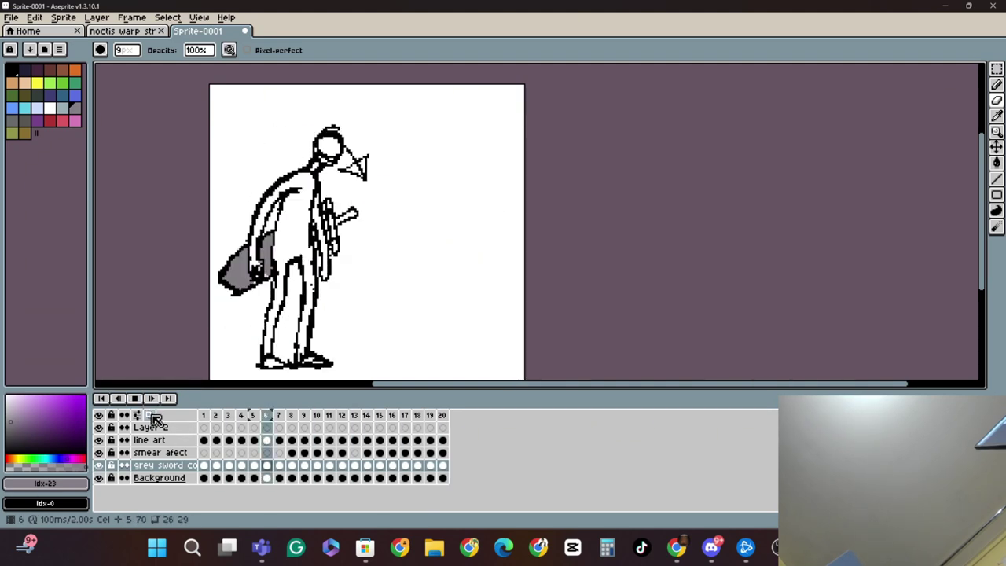
left_click(135, 399)
- Save the sprite as "sword attack 002" in the school work folder
scroll(496, 236, "up", 1)
scroll(418, 157, "down", 2)
left_click(11, 17)
left_click(40, 86)
left_click(164, 321)
key("BackSpace")
key("ctrl+a")
type("sword attack 002")
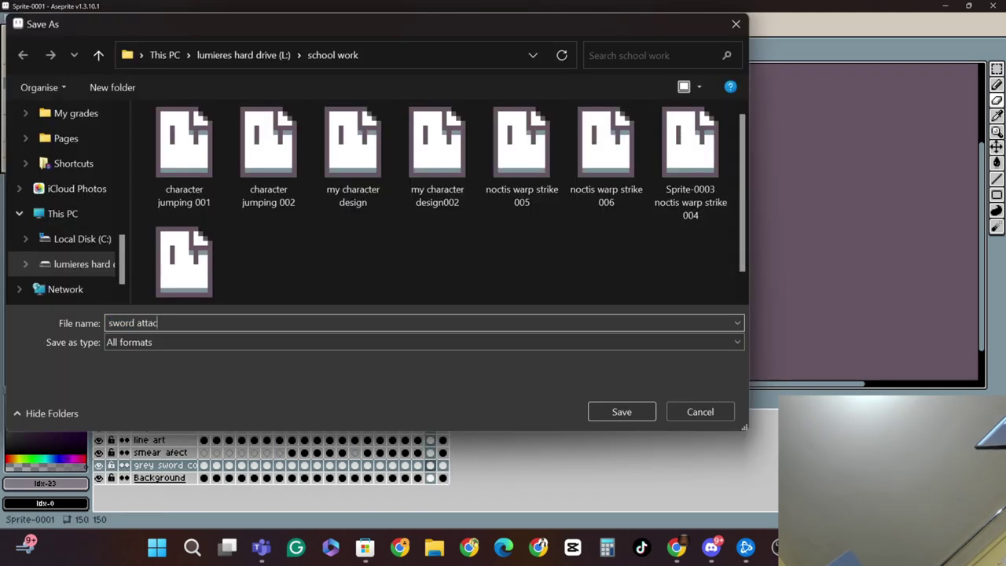
key("Return")
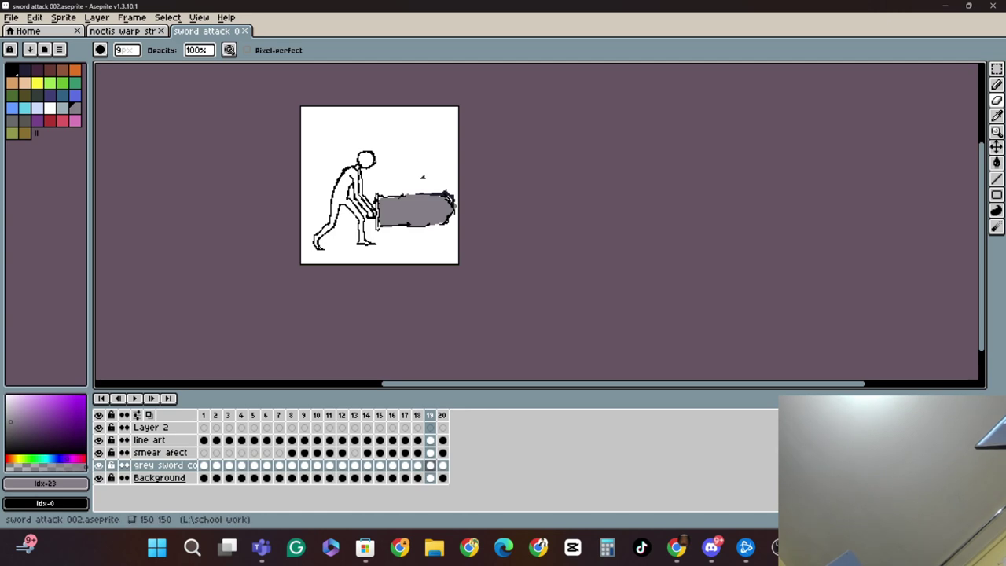
- Play the animation and erase the motion arrow and stray marks around the head on the early line art frames
scroll(386, 160, "up", 1)
left_click(206, 440)
left_click(135, 399)
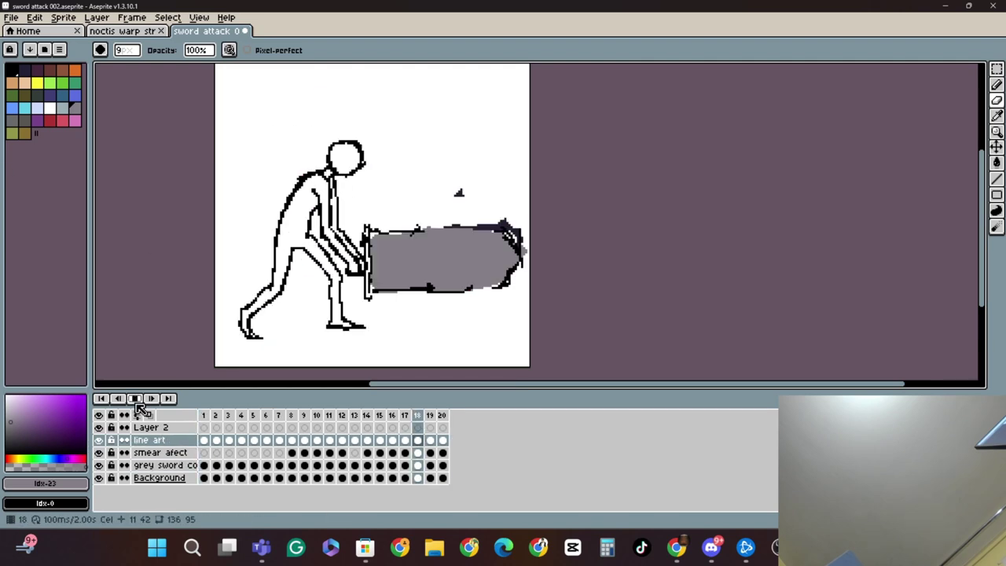
left_click(135, 399)
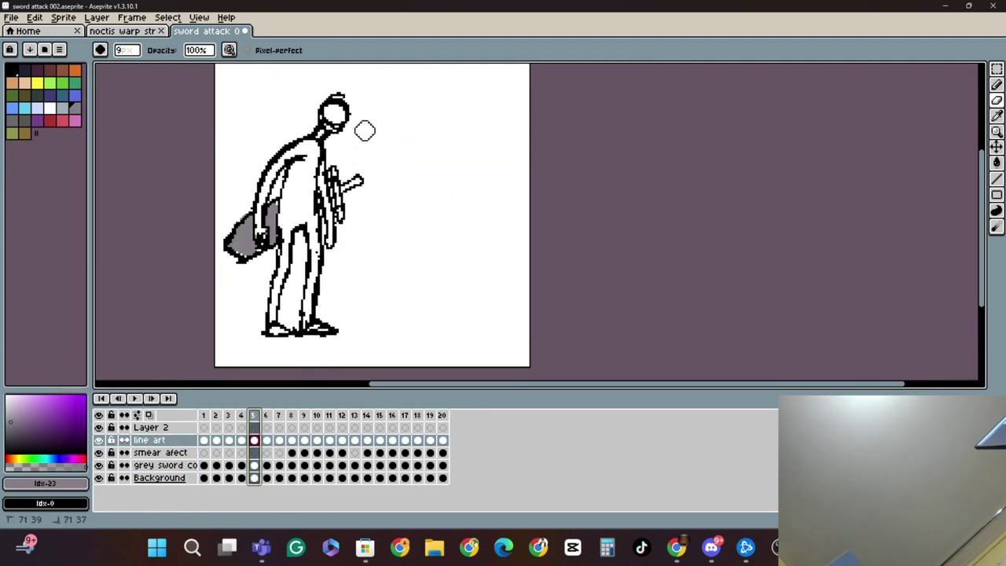
key("Right")
key("Right")
key("Right")
key("Left")
key("Left")
key("Left")
key("Left")
key("Left")
key("Left")
left_click(230, 441)
key("Right")
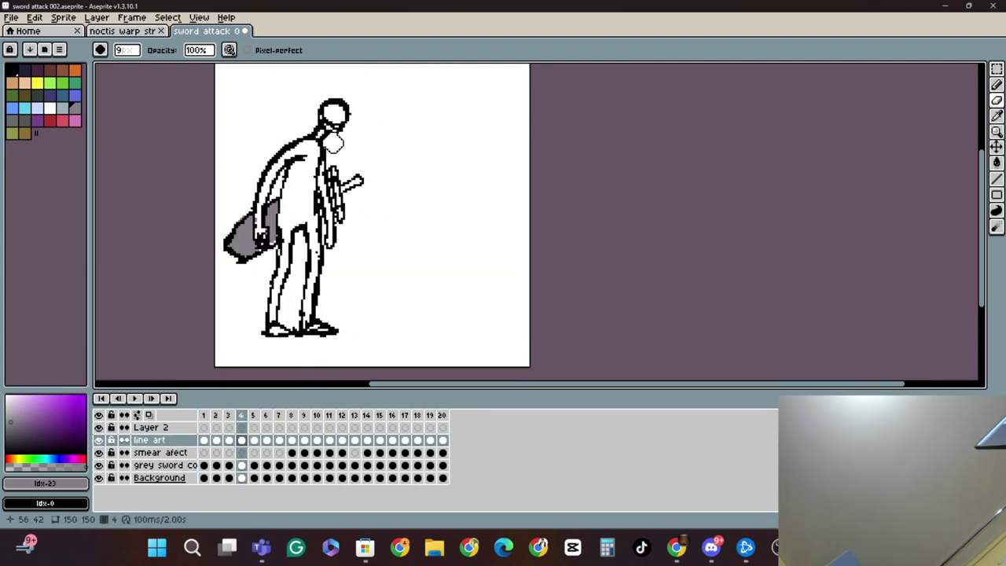
- Erase the stray lines inside the figure's head on line art frames 8 to 12
key("Right")
key("Right")
key("Right")
key("Right")
key("Right")
key("Right")
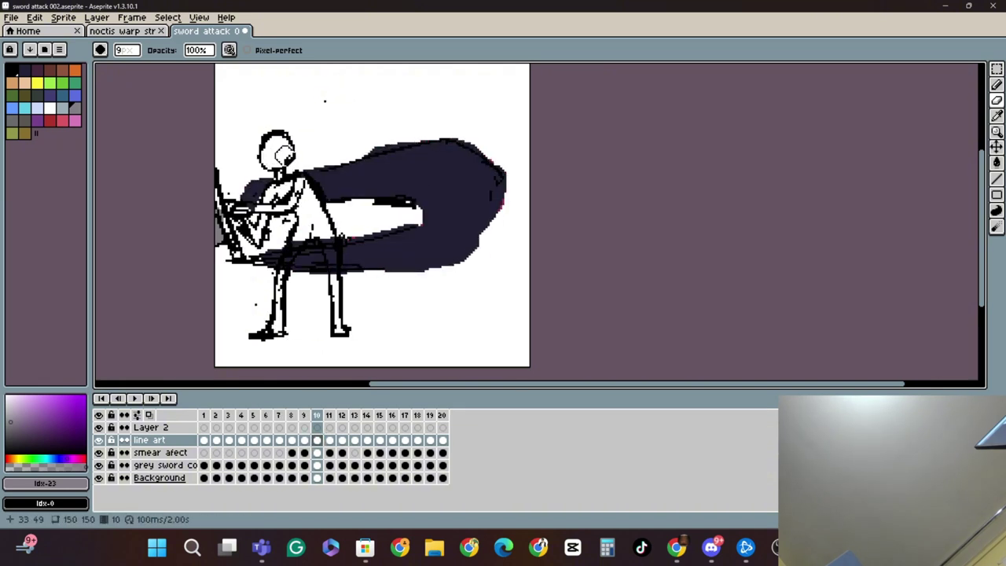
key("Right")
key("Right")
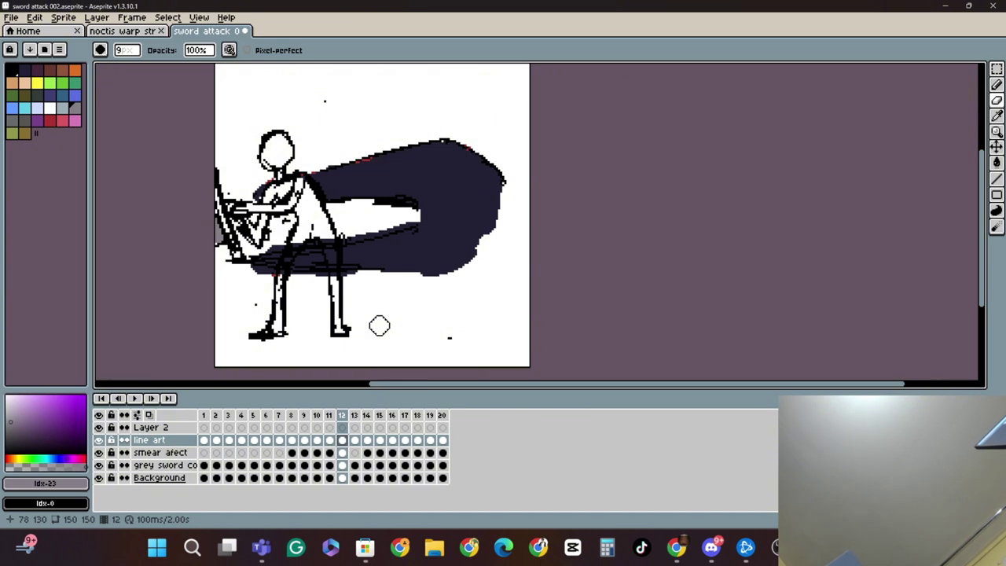
- Outline the sword's upper edge on line art frame 14 in black with a 1 px pencil
key("Right")
key("Right")
left_click(996, 85)
left_click(12, 71)
left_click_drag(127, 51, 117, 68)
left_click_drag(410, 199, 477, 195)
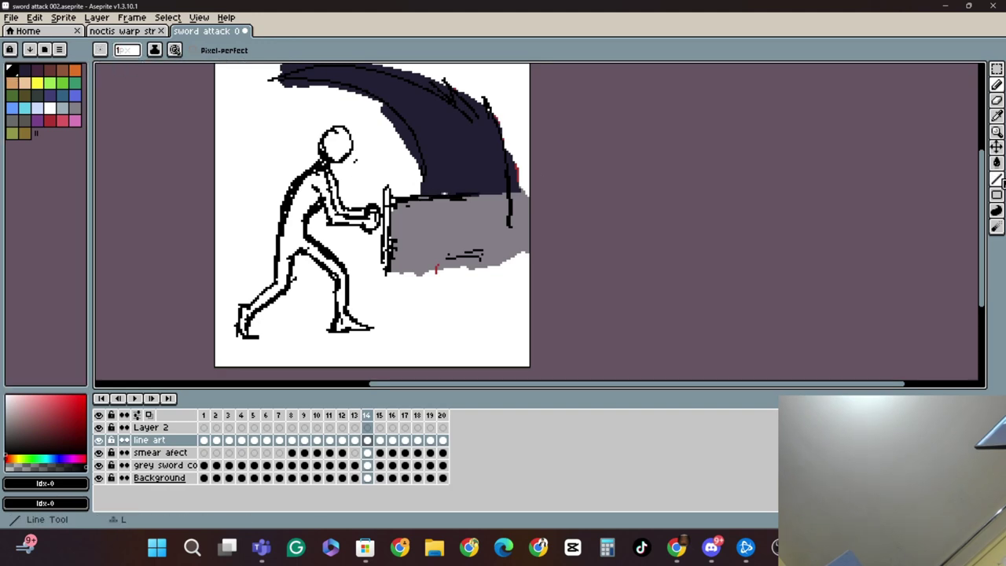
- Draw the blade's lower edge, pointed tip and central groove on frame 14 with the Line tool
left_click(1001, 181)
mouse_move(391, 261)
left_mouse_down()
mouse_move(507, 258)
mouse_move(529, 241)
left_mouse_up()
left_click_drag(512, 195, 529, 208)
left_click_drag(393, 221, 507, 218)
mouse_move(391, 238)
left_mouse_down()
mouse_move(513, 233)
mouse_move(506, 228)
left_mouse_up()
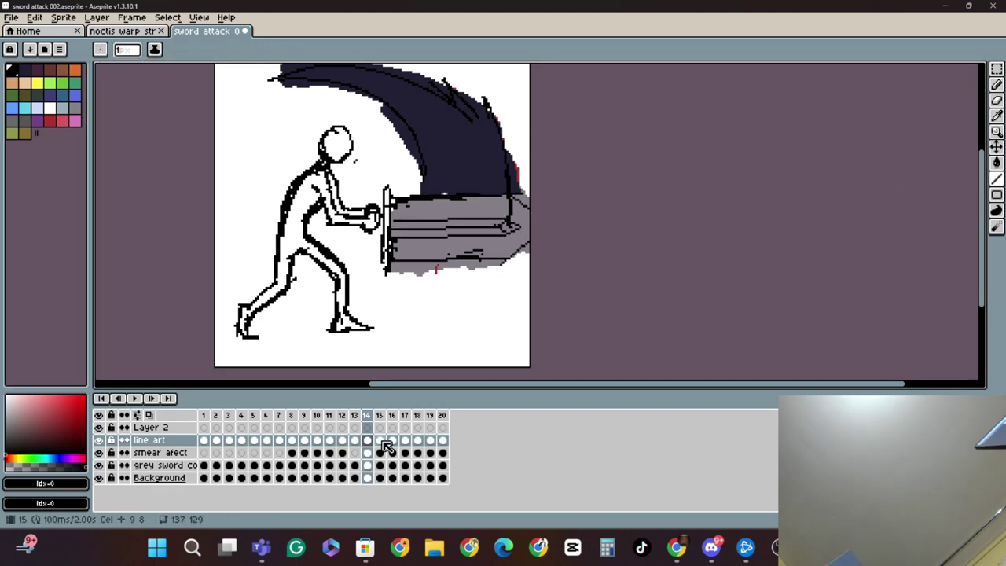
- Turn on onion skinning and draw the blade's two central groove lines on frame 15
left_click(380, 441)
left_click(149, 415)
left_click_drag(384, 234, 515, 235)
left_click_drag(383, 250, 514, 241)
- Compare the sword on other frames and draw the blade's two central groove lines on frame 16
left_click(392, 440)
left_click(205, 441)
left_click(254, 440)
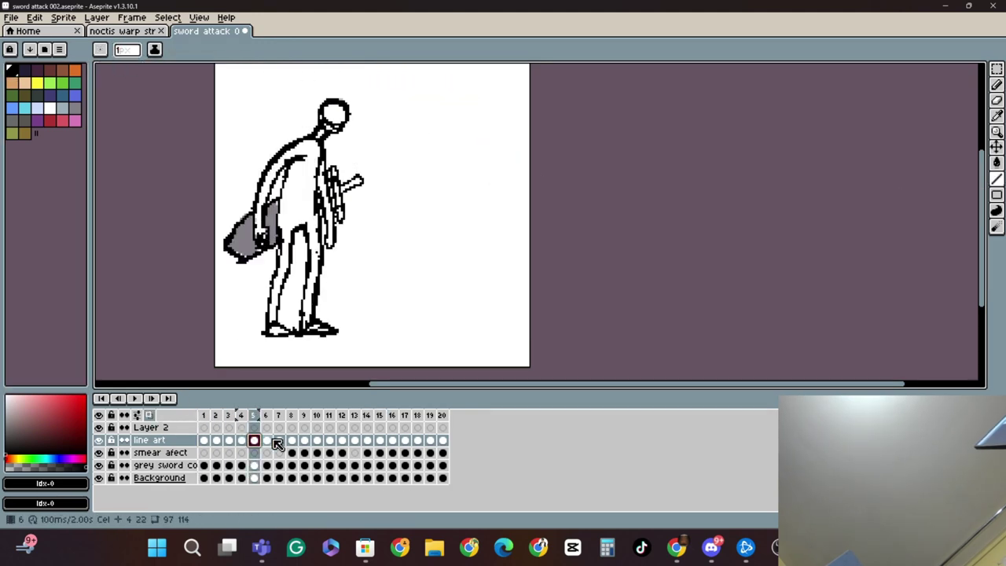
left_click(367, 441)
left_click(392, 440)
mouse_move(371, 253)
left_mouse_down()
mouse_move(489, 251)
mouse_move(500, 263)
left_mouse_up()
left_click_drag(371, 261, 494, 254)
- Draw the central groove lines along the sword blade on line art frames 17 and 18
left_click(405, 440)
left_click_drag(371, 267, 490, 268)
mouse_move(372, 261)
left_mouse_down()
mouse_move(496, 261)
mouse_move(492, 253)
left_mouse_up()
left_click(418, 440)
mouse_move(371, 266)
left_mouse_down()
mouse_move(492, 267)
mouse_move(491, 252)
mouse_move(491, 268)
left_mouse_up()
- Draw the blade's central groove lines on the last two line art frames and play back the animation
left_click(430, 440)
left_click(443, 440)
left_click_drag(372, 260, 495, 260)
left_click(134, 400)
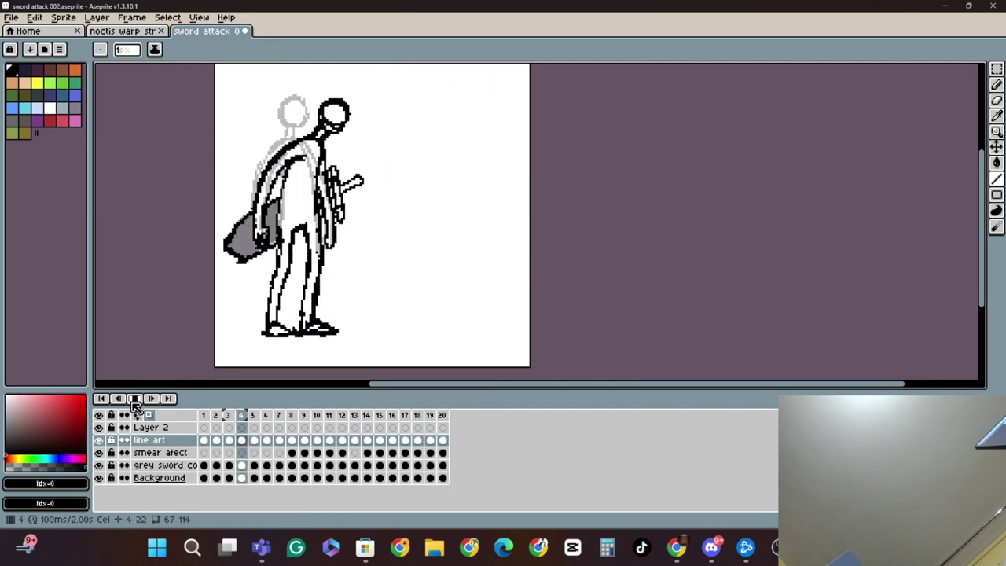
- Stop the playback and undo the recently drawn groove lines on the sword blade in the line art frames
left_click(134, 399)
key("ctrl+z")
key("ctrl+z")
key("ctrl+z")
key("ctrl+z")
key("ctrl+z")
key("ctrl+z")
key("ctrl+z")
key("ctrl+z")
key("ctrl+z")
key("ctrl+z")
key("ctrl+z")
key("ctrl+z")
key("ctrl+z")
key("ctrl+z")
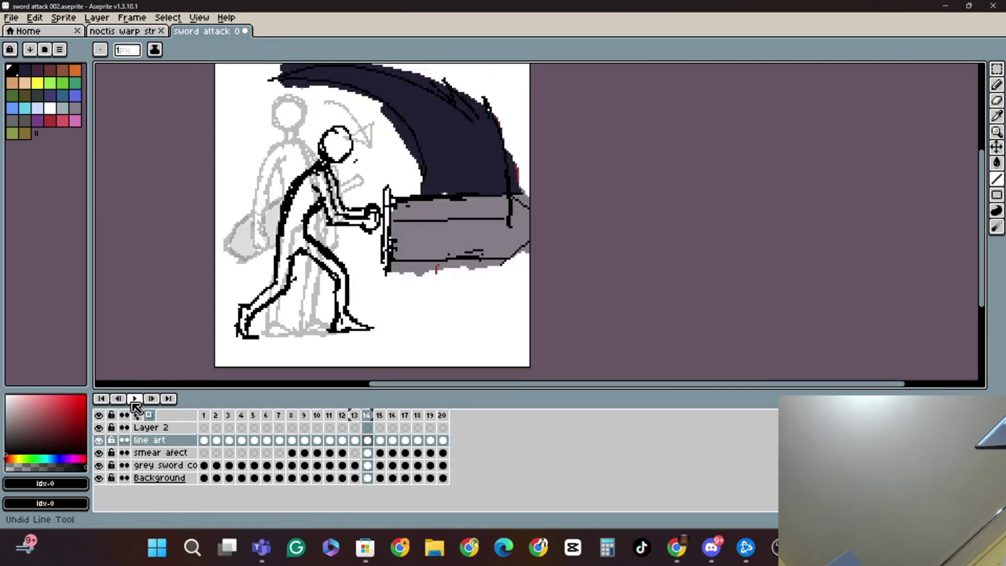
- Check the sword on line art frames 15 to 20 and play the animation with onion skinning turned off
key("Right")
key("Right")
key("Right")
key("Right")
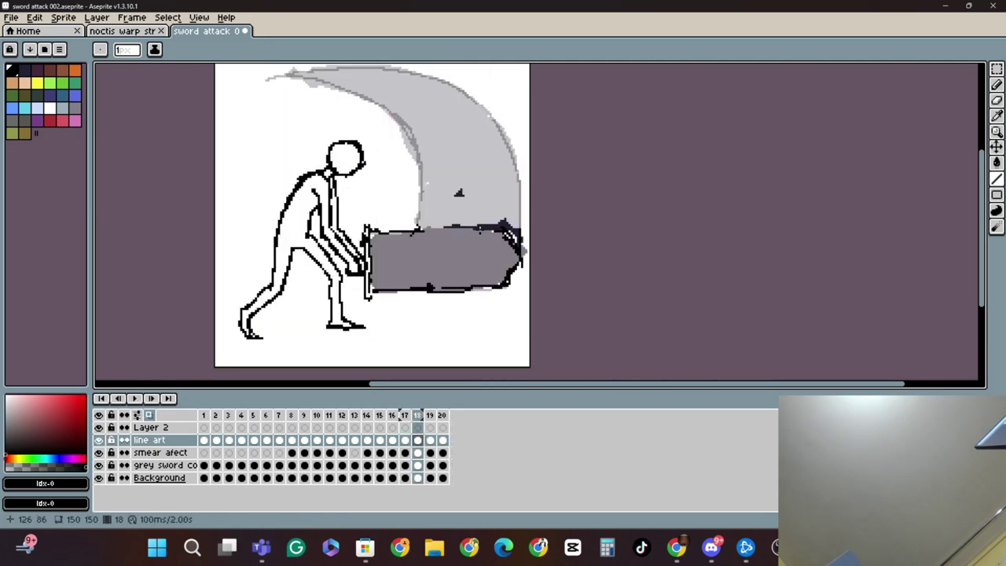
key("Right")
left_click(442, 441)
left_click(135, 399)
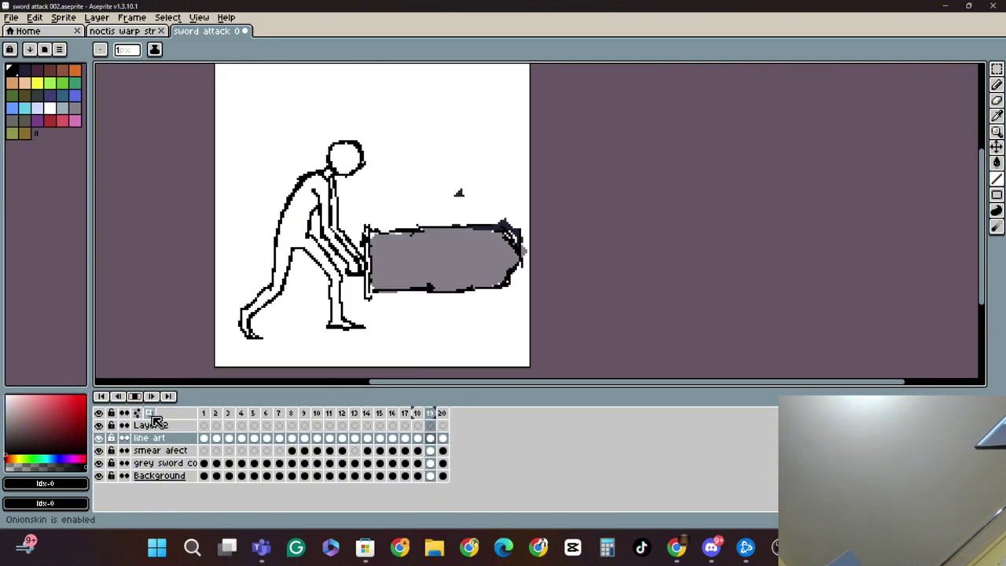
left_click(152, 415)
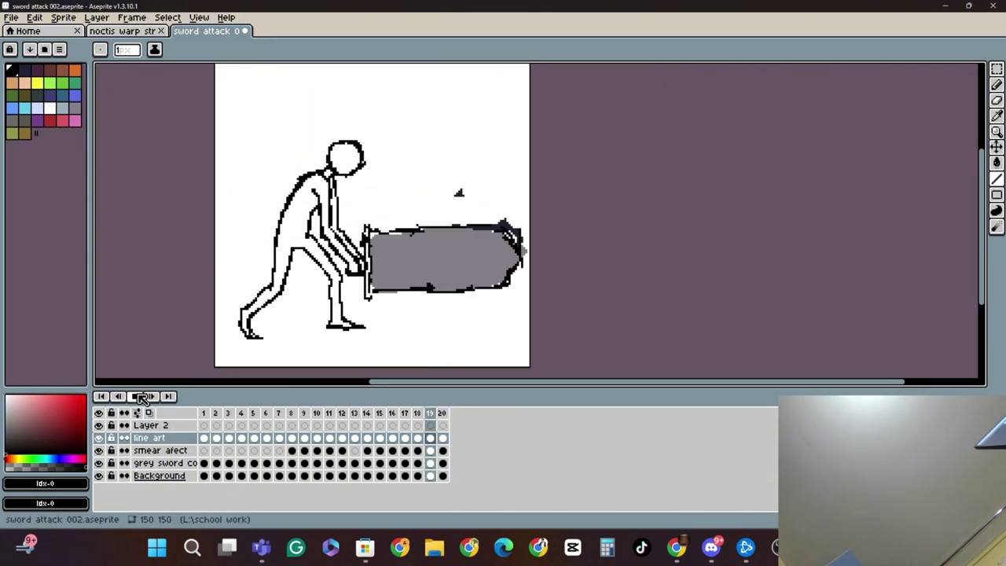
- Remove Layer 2 and merge the line art and smear layers down into the grey sword layer
left_click(204, 413)
left_click(158, 427)
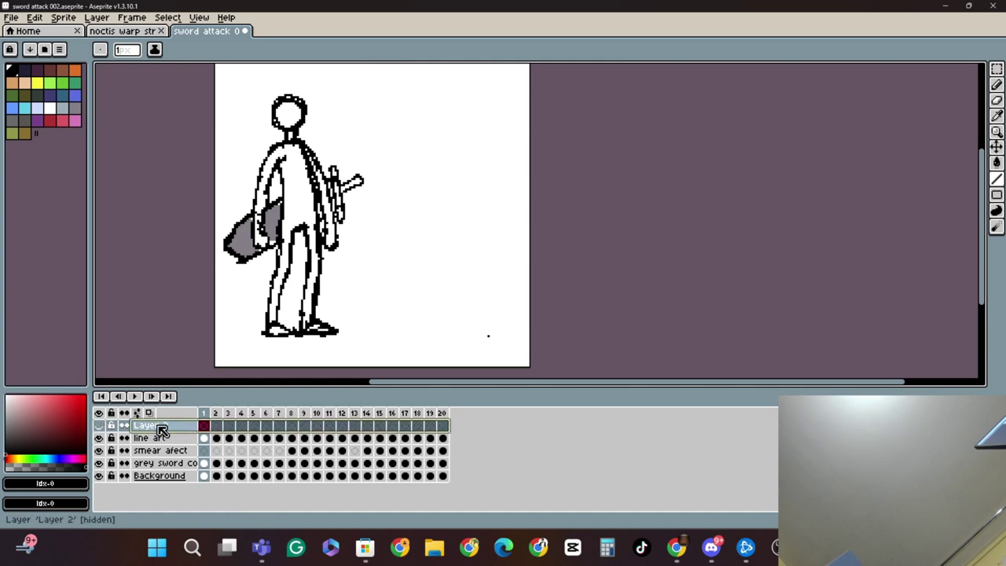
key("Delete")
right_click(204, 425)
left_click(104, 20)
left_click(104, 20)
left_click(120, 133)
left_click(102, 20)
left_click(120, 133)
- Play back the merged sword attack animation and switch to the noctis warp strike sprite to look through its frames
left_click(136, 398)
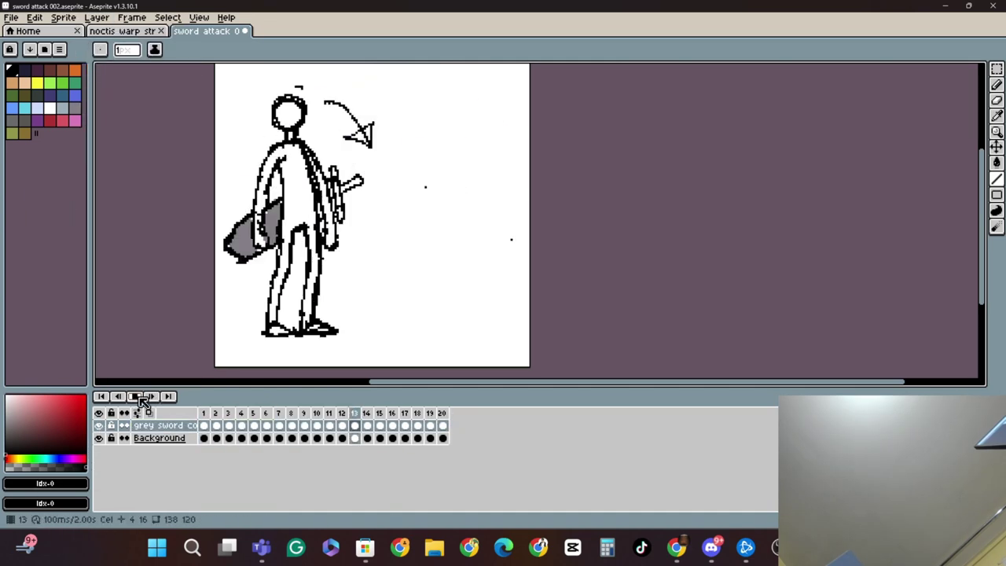
key("ctrl+shift+Tab")
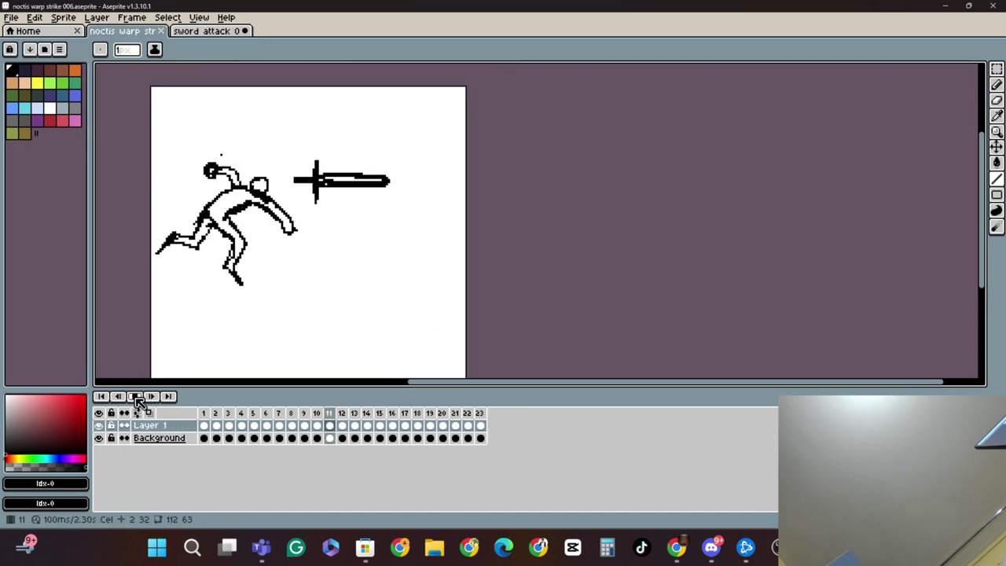
left_click(215, 414)
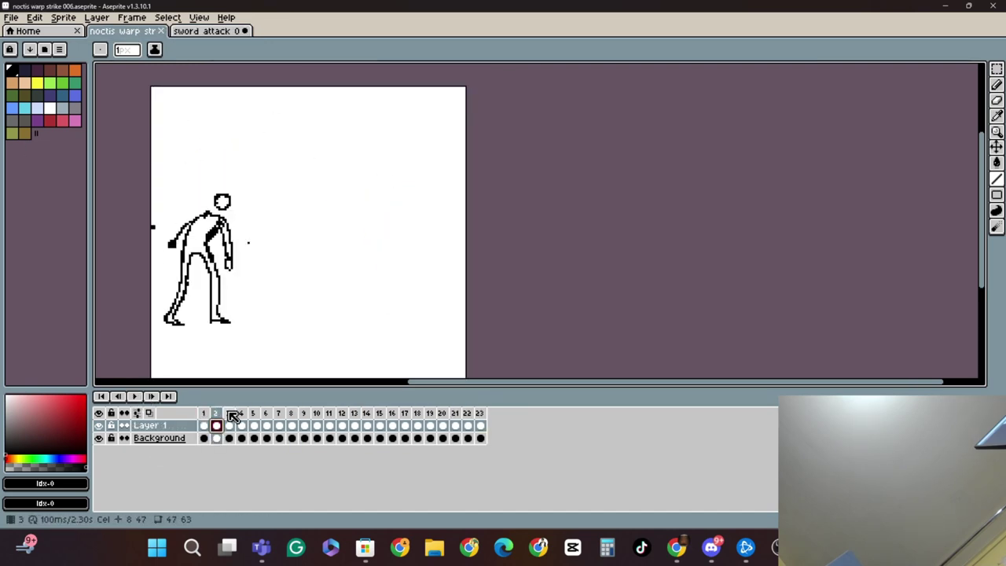
left_click_drag(228, 412, 311, 415)
- Insert a new frame after frame 1 and trace the leaning figure's head, arms and back leg over the onion skin
left_click(996, 84)
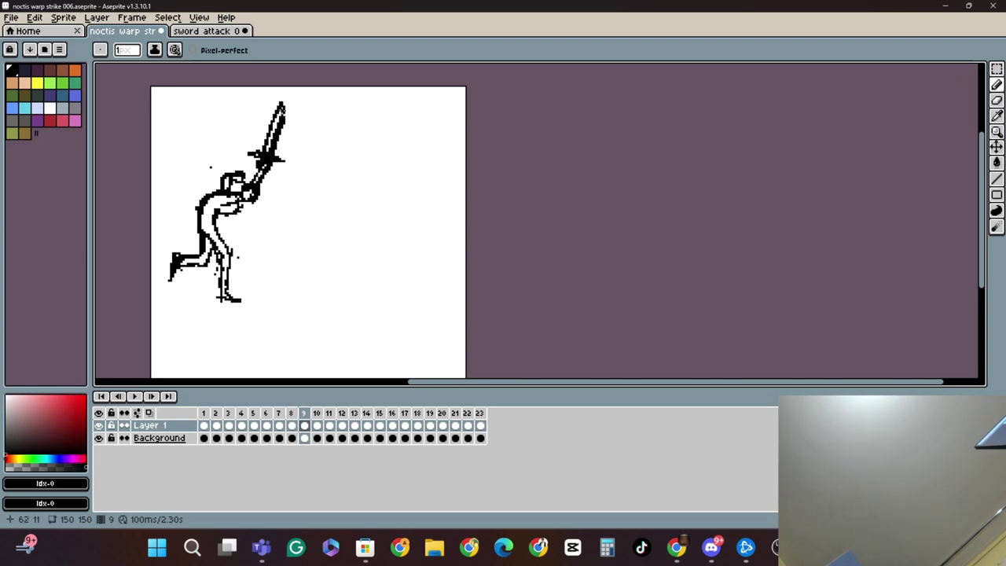
left_click(204, 426)
key("alt+n")
left_click(149, 413)
key("Delete")
left_click(997, 85)
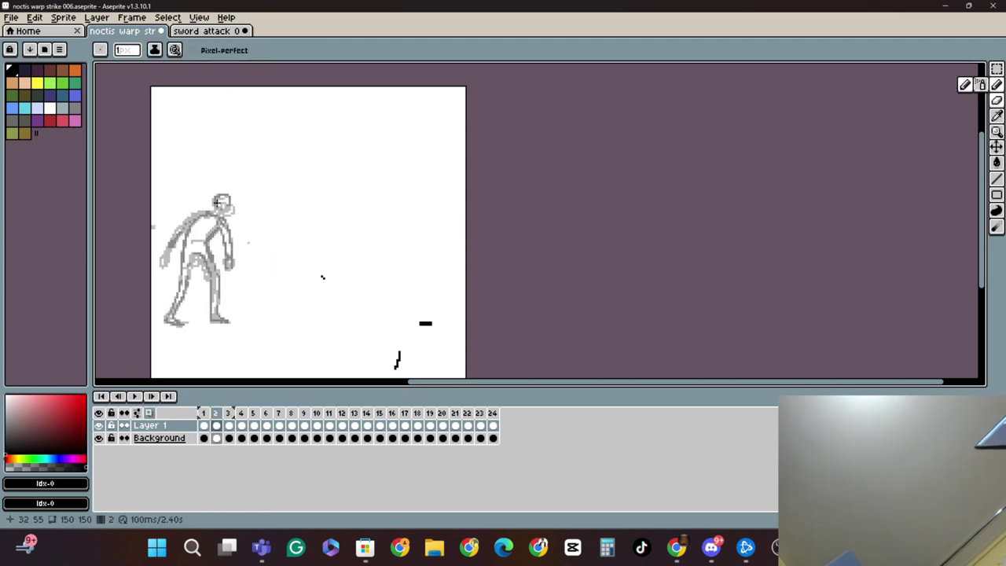
left_click_drag(217, 197, 228, 206)
left_click_drag(218, 211, 183, 213)
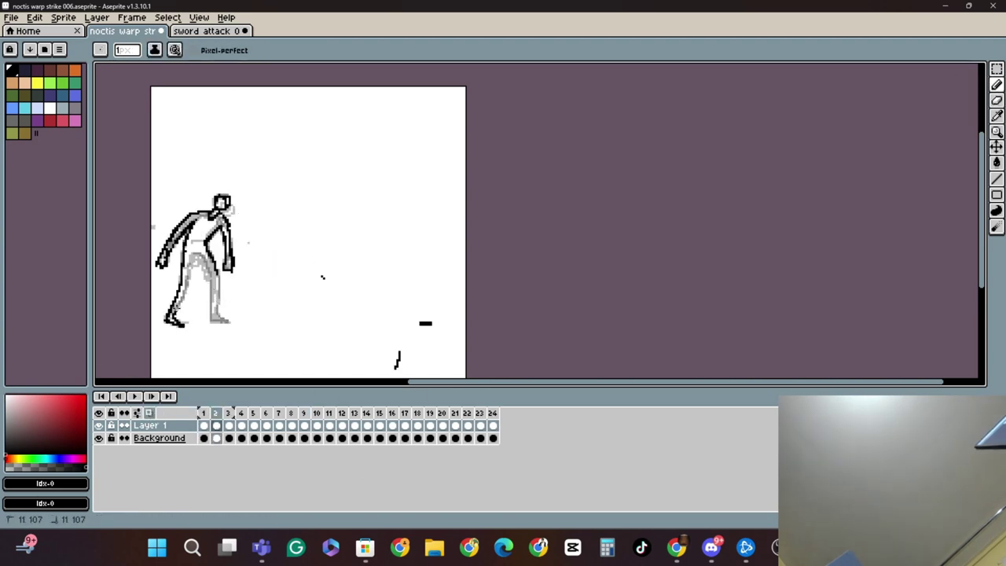
- Erase and redraw the hip area on the inserted in-between frame and remove that frame from the timeline
left_click(149, 413)
left_click(150, 412)
key("e")
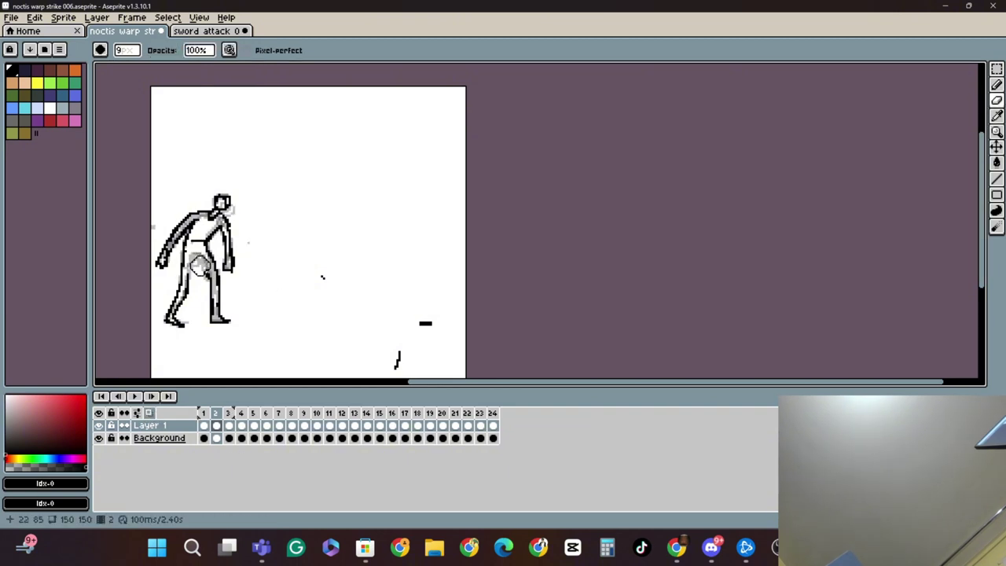
left_click_drag(197, 264, 203, 267)
key("b")
left_click_drag(189, 265, 196, 254)
key("alt+c")
left_click(217, 414)
- Turn on onion skinning, redraw the figure's back arm and leg on frame 2, and clean the front hand on frame 3
left_click(150, 413)
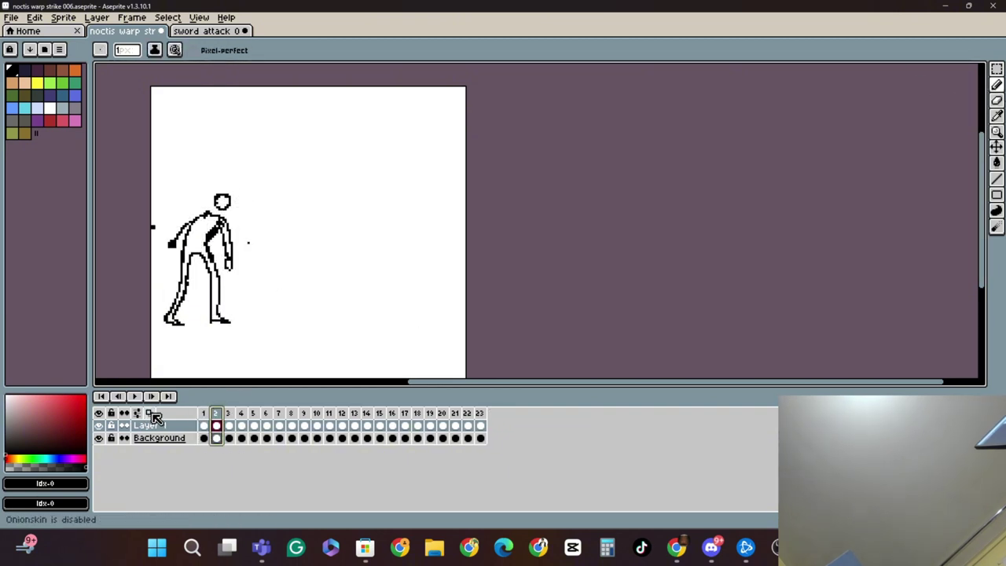
left_click(146, 414)
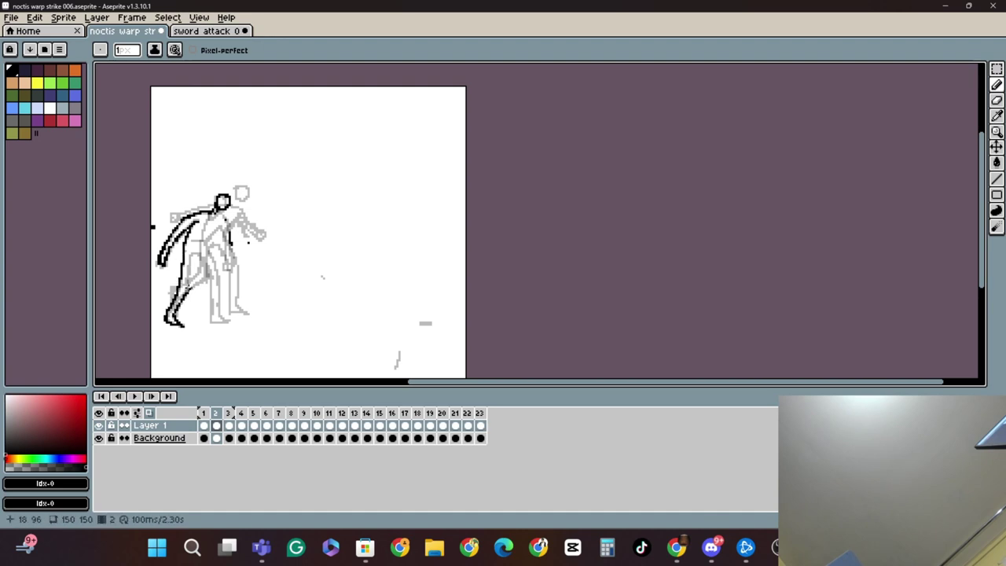
left_click(235, 426)
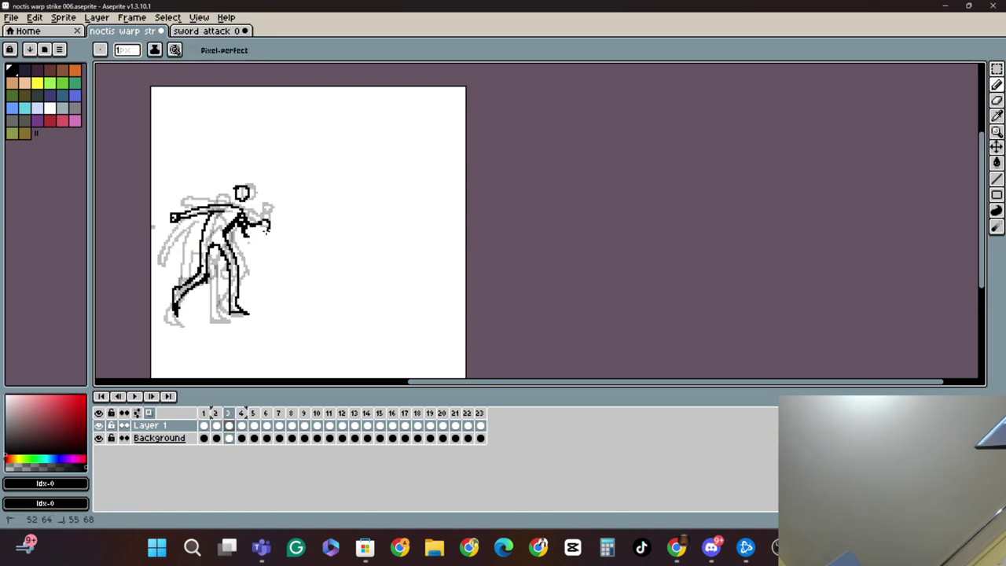
- Erase rough strokes and redraw the figure's outlines on frames 4, 5 and 6
left_click(243, 424)
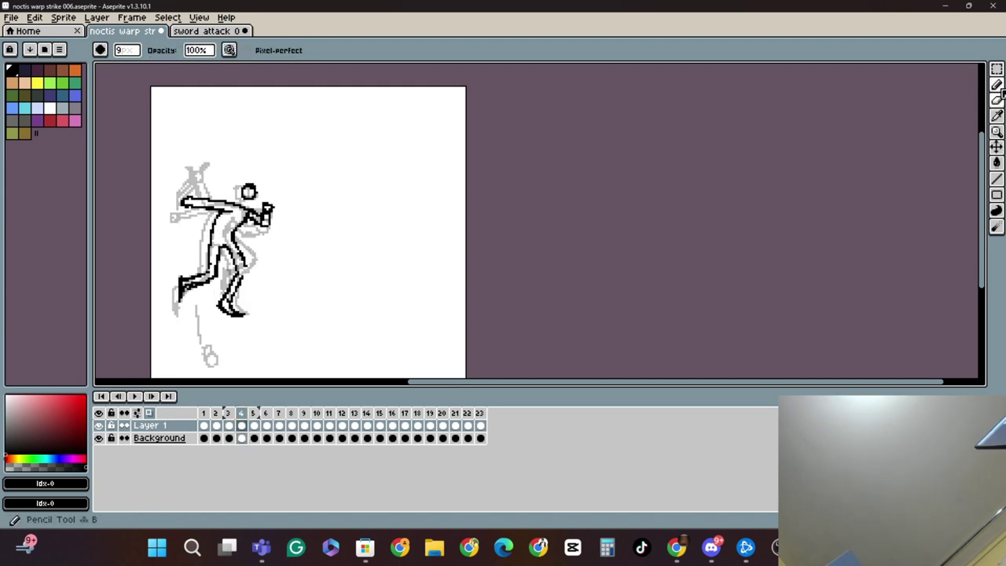
left_click(253, 425)
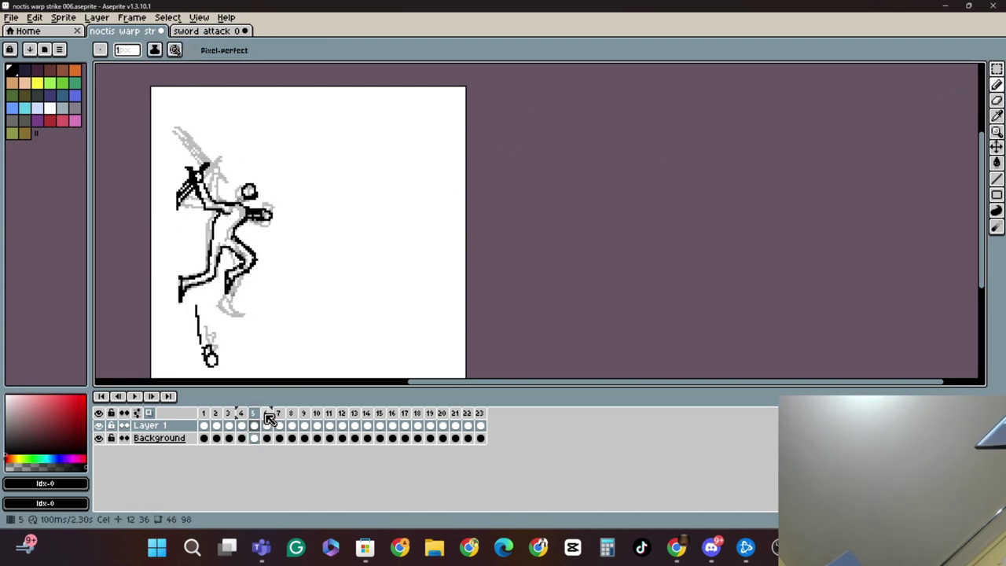
left_click(266, 425)
key("e")
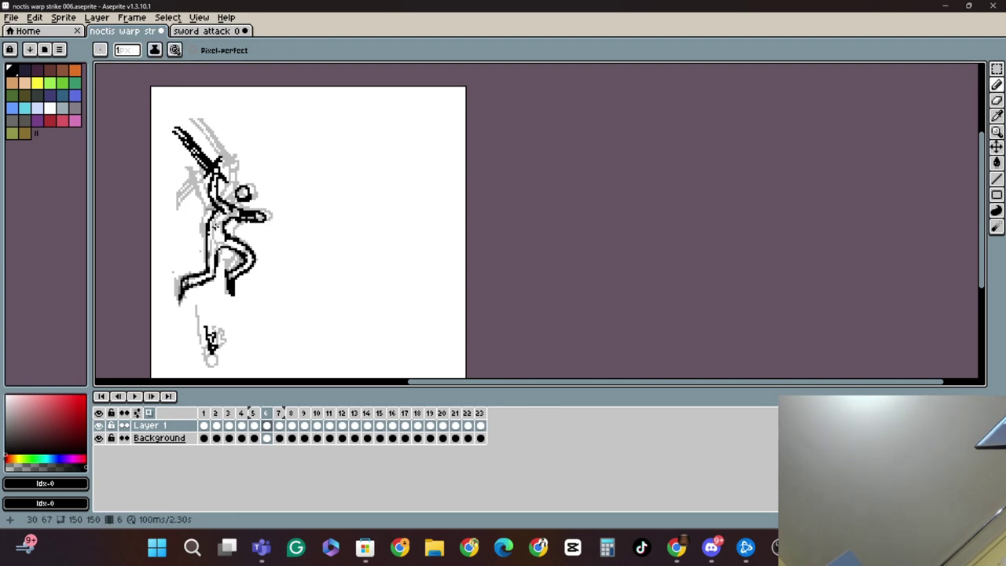
left_click_drag(209, 196, 215, 203)
- Erase the thick strokes on frame 7 and redraw the figure's legs, foot and back with thinner lines
left_click(279, 425)
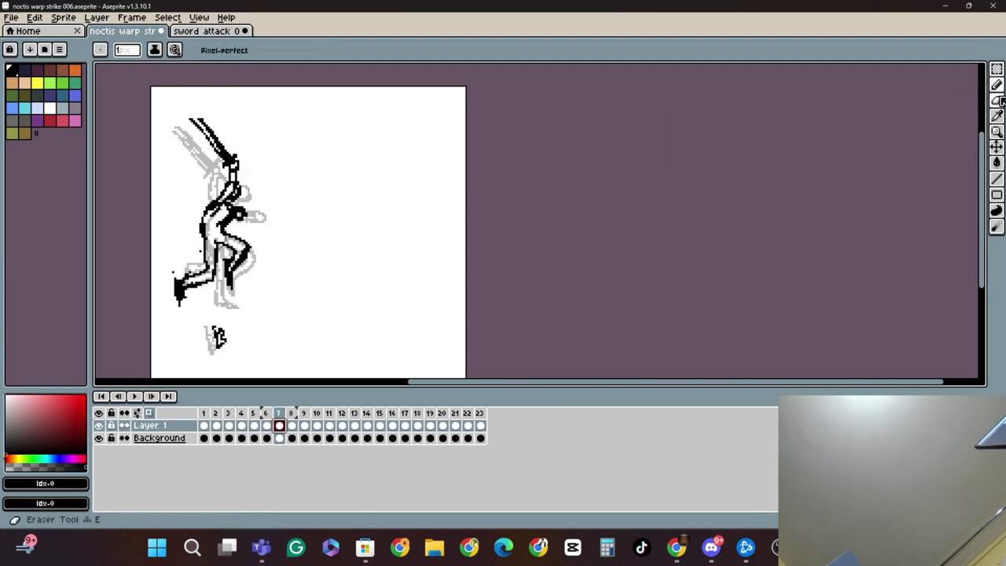
left_click(997, 85)
left_click(997, 84)
left_click_drag(246, 242, 235, 267)
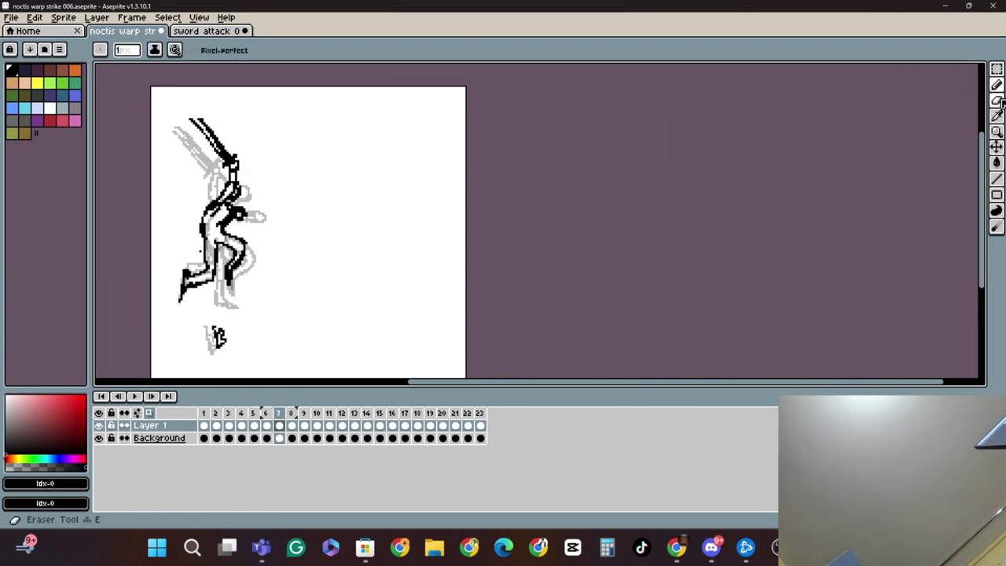
left_click(996, 100)
left_click_drag(213, 208, 206, 233)
left_click(996, 84)
left_click(997, 100)
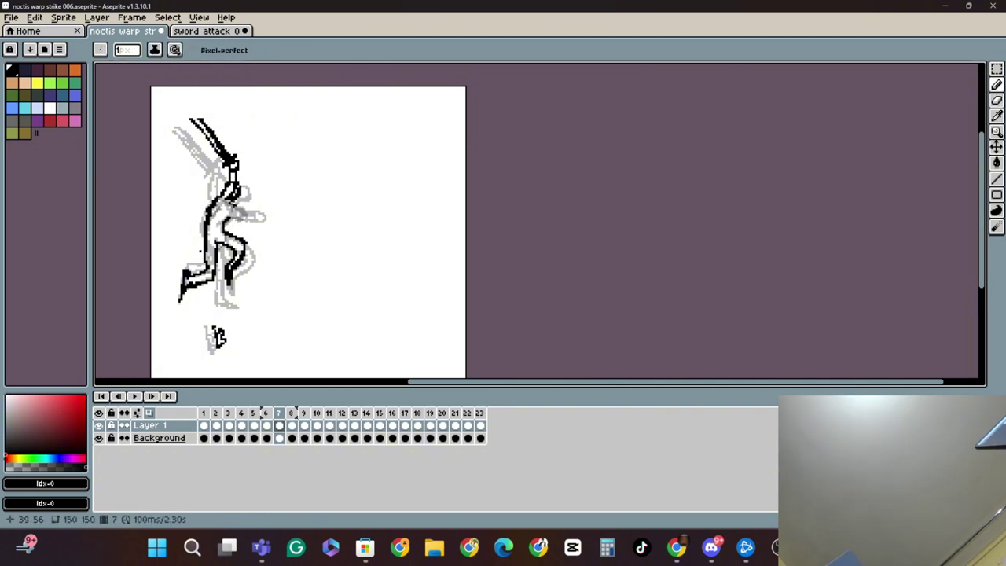
- Clean up the figure and sword outlines on frames 8 and 9 with the pencil and eraser
key("Right")
key("b")
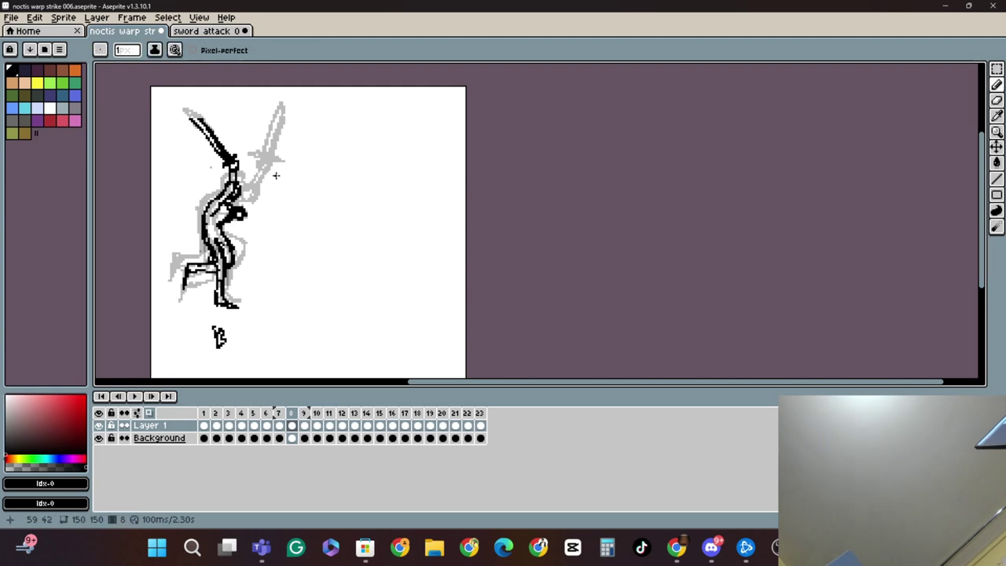
key("Right")
key("e")
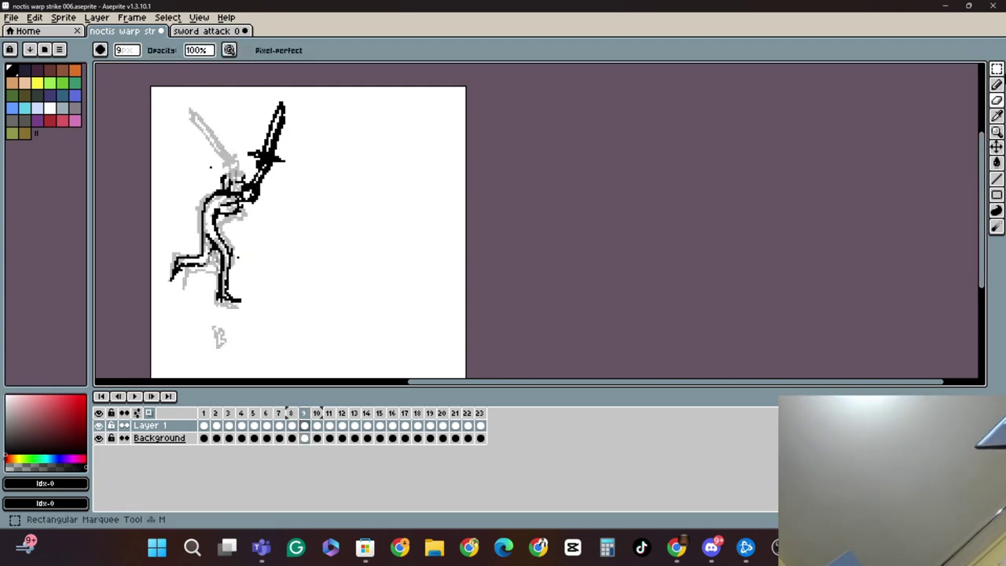
- Erase and redraw the raised hand, hip and back foot of the leaping figure on frame 11 with thinner lines
key("Right")
key("Right")
left_click(997, 100)
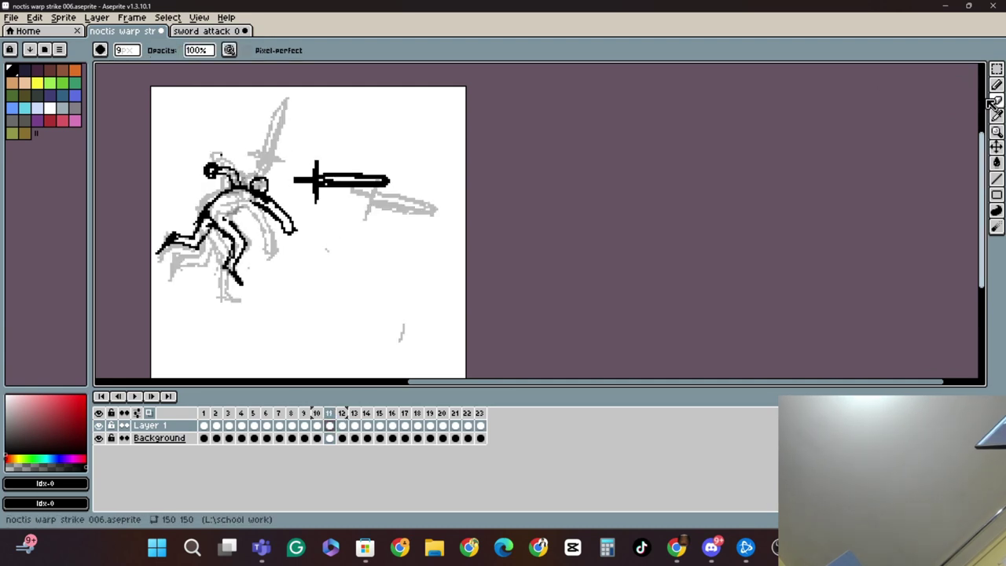
left_click(997, 84)
left_click(997, 99)
left_click_drag(202, 209, 208, 217)
left_click(997, 84)
left_click(997, 100)
left_click(997, 84)
mouse_move(208, 166)
left_mouse_down()
mouse_move(214, 173)
mouse_move(212, 162)
left_mouse_up()
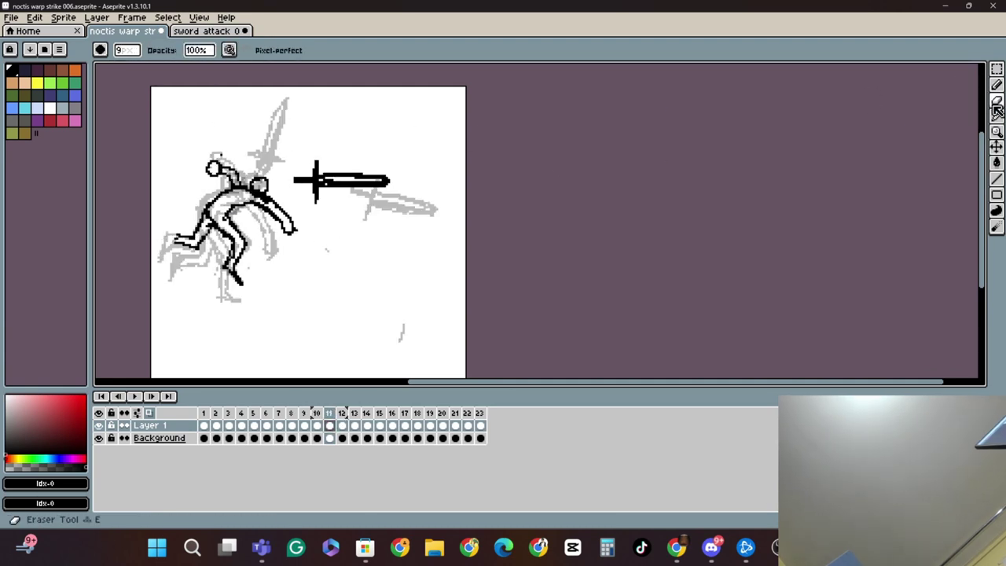
left_click_drag(174, 233, 161, 256)
left_click_drag(210, 214, 211, 217)
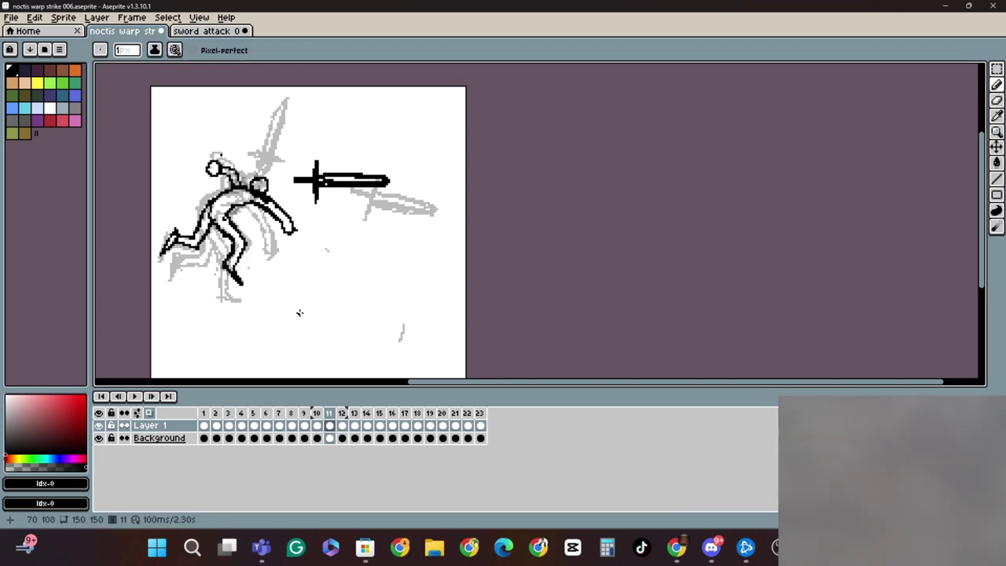
- Play back the warp strike animation without onion skinning and check frames 5, 7, 9, 12 and 14
left_click(355, 414)
key("Return")
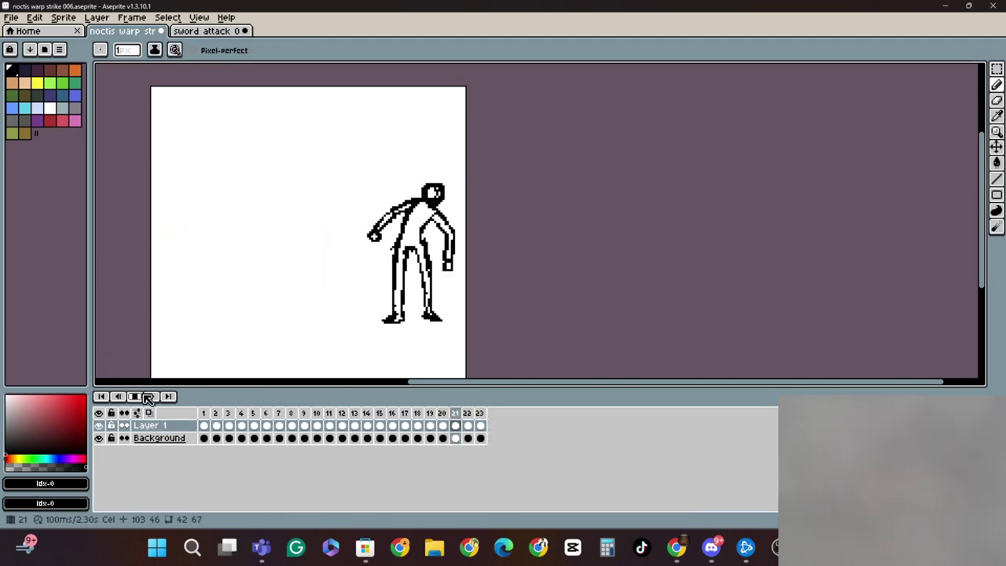
key("Return")
left_click(254, 413)
left_click(279, 414)
left_click(305, 414)
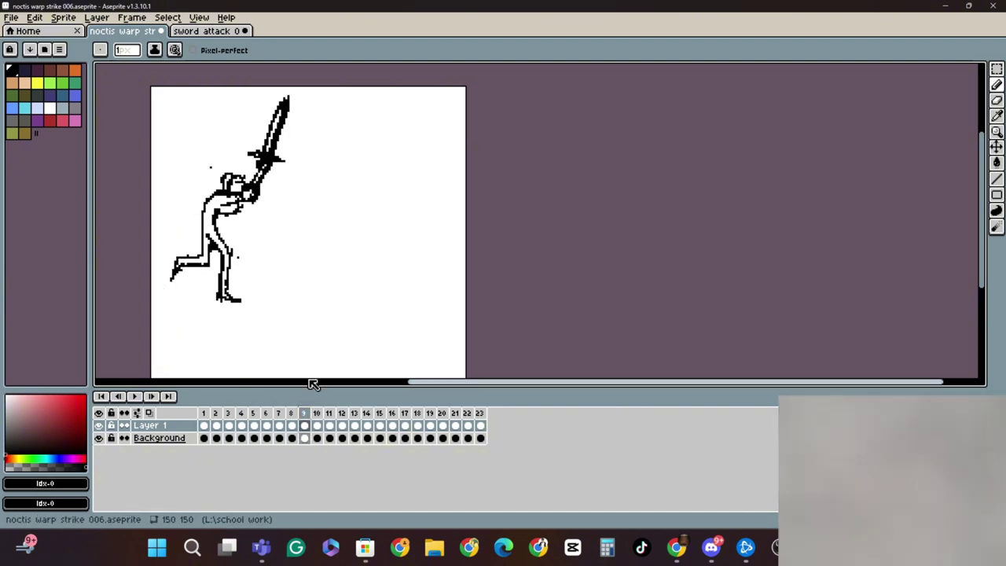
left_click(342, 414)
left_click(367, 413)
left_click(135, 396)
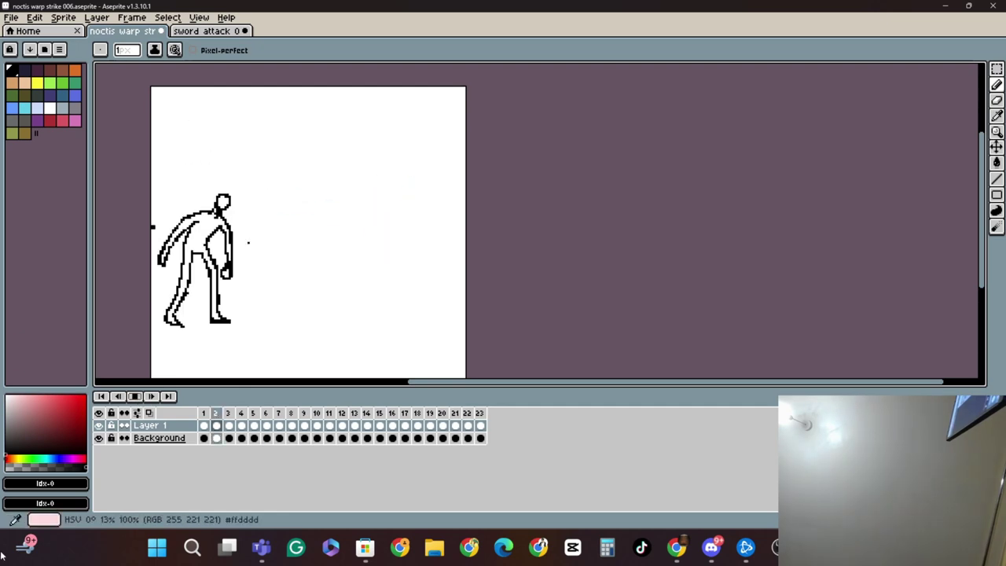
- Save the sprite under the new file name noctis warp strike 007
left_click(11, 17)
left_click(29, 85)
left_click(274, 323)
key("BackSpace")
type("7")
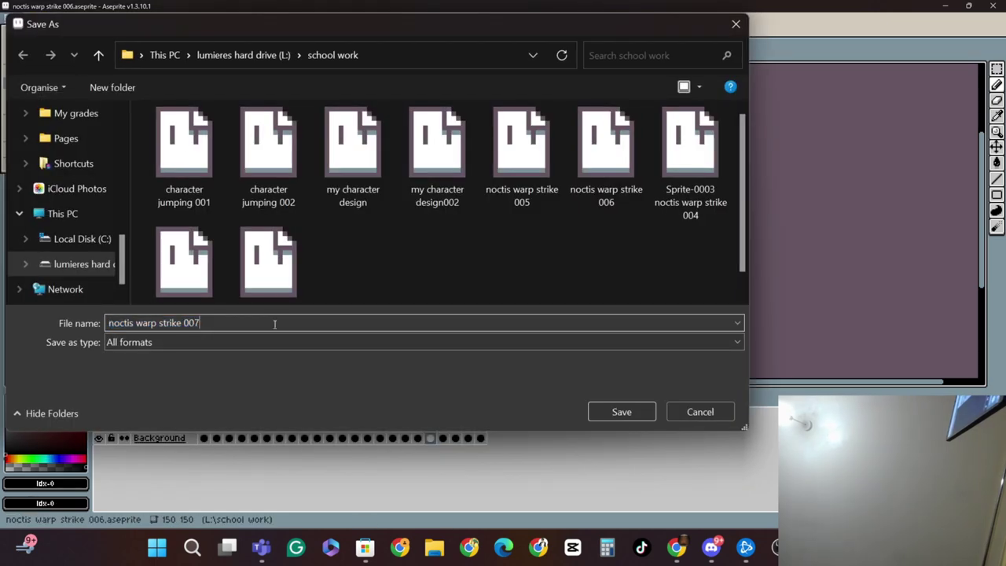
key("Return")
- Switch to the sword attack sprite and play back its animation
left_click(206, 32)
left_click(134, 398)
left_click(136, 397)
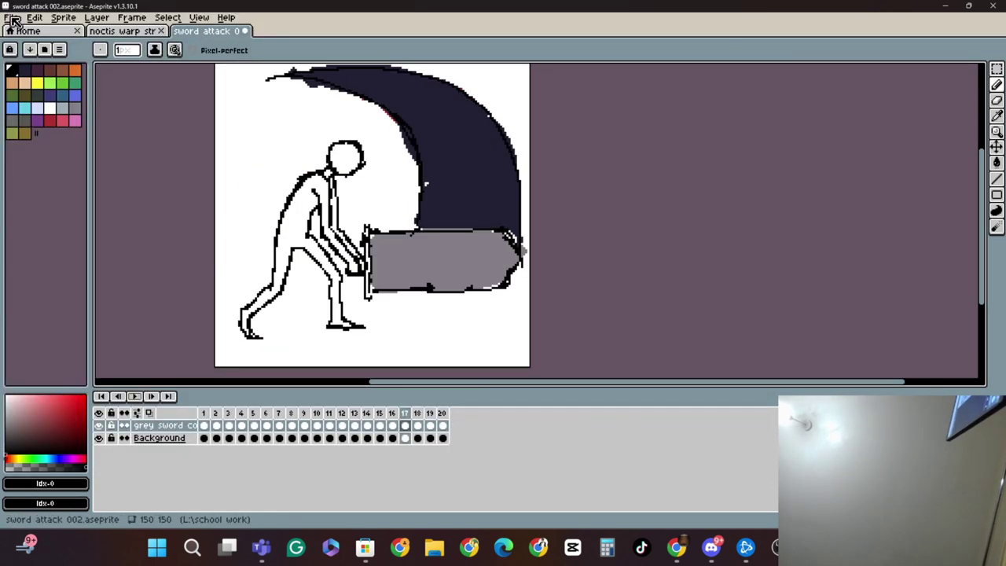
- Save the sword attack sprite with Save As and close Aseprite
key("ctrl+shift+s")
key("Return")
left_click(992, 6)
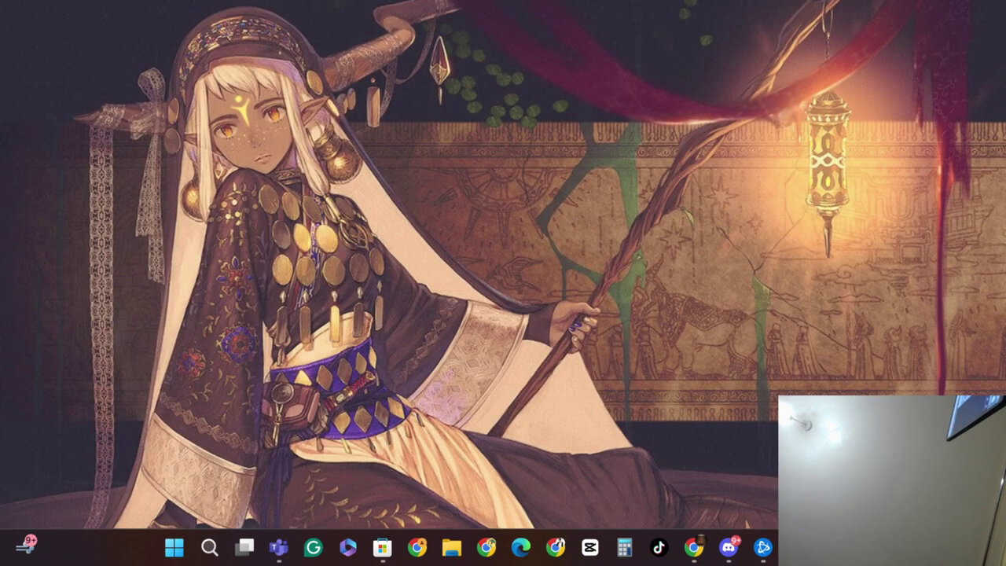